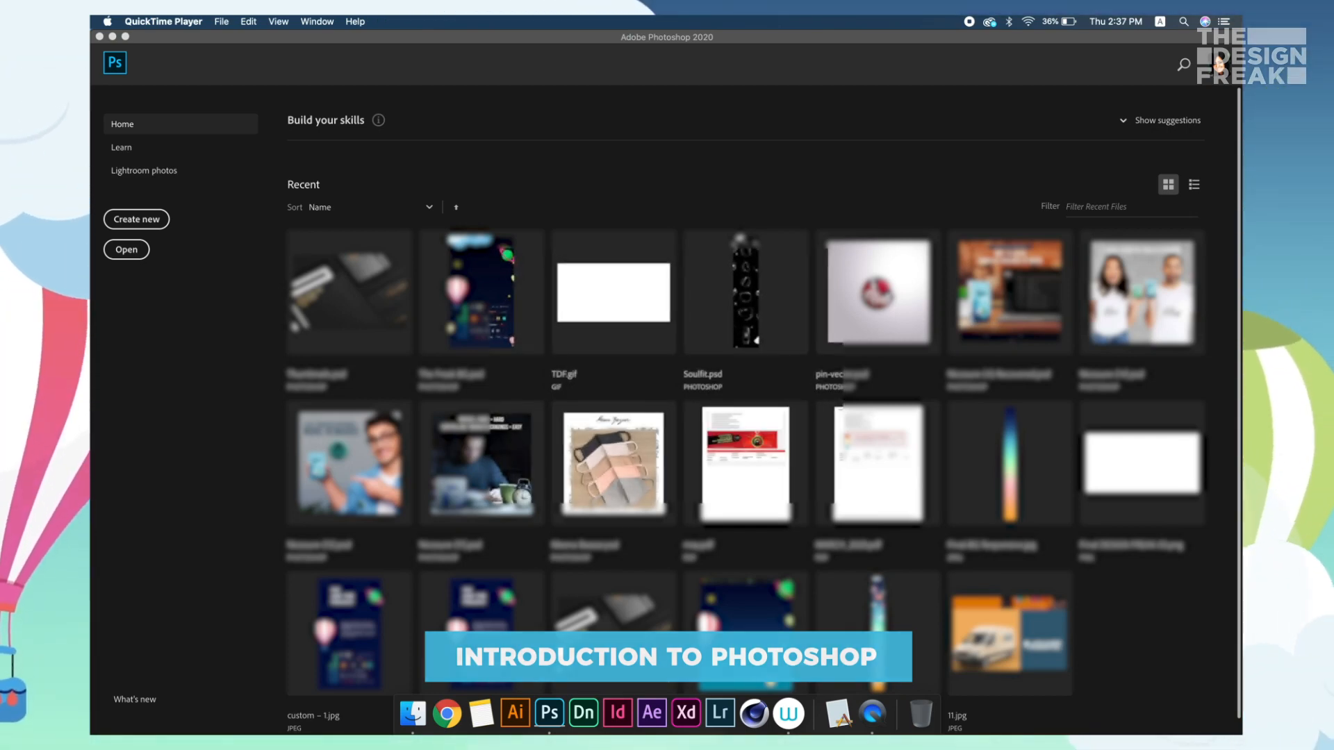
Create a new document named "Creative 1" at 1000 × 1000 pixels and 72 pixels/inch in RGB colour
{"action": "key", "text": "super+n"}
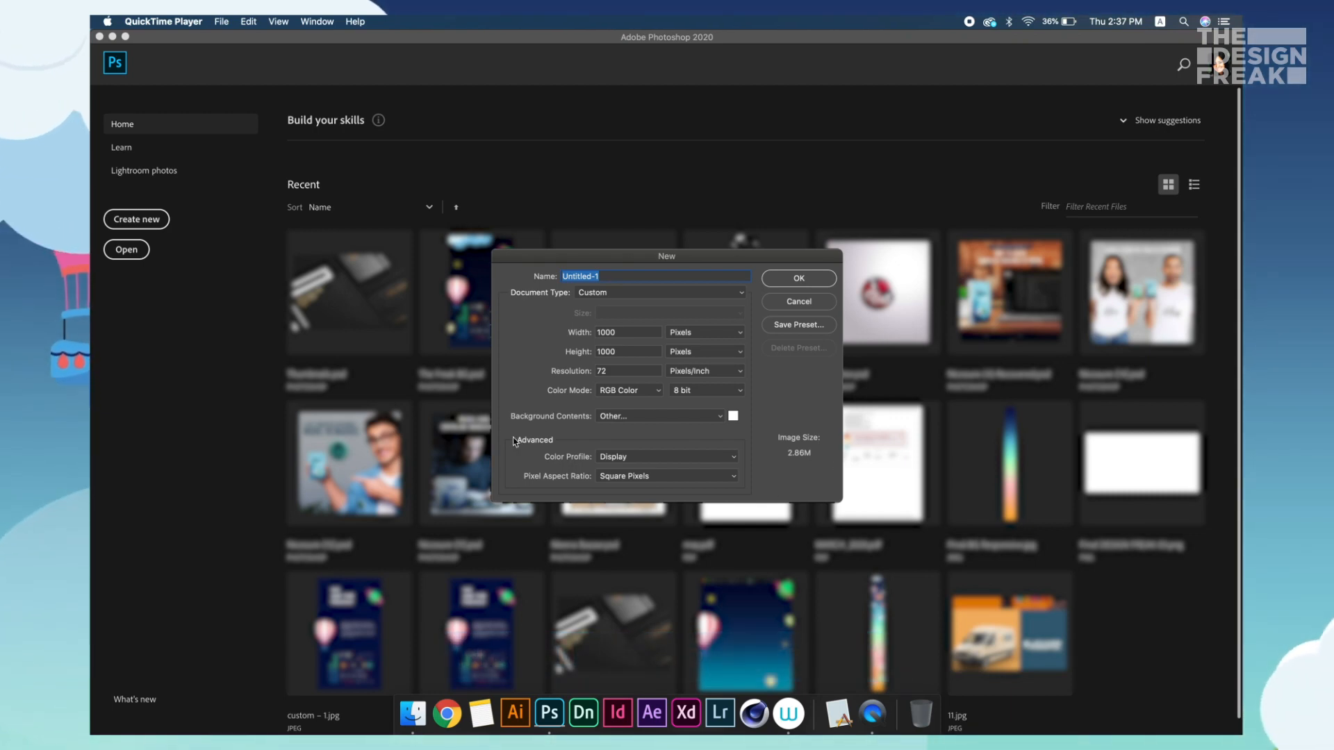
{"action": "type", "text": "Creative 1"}
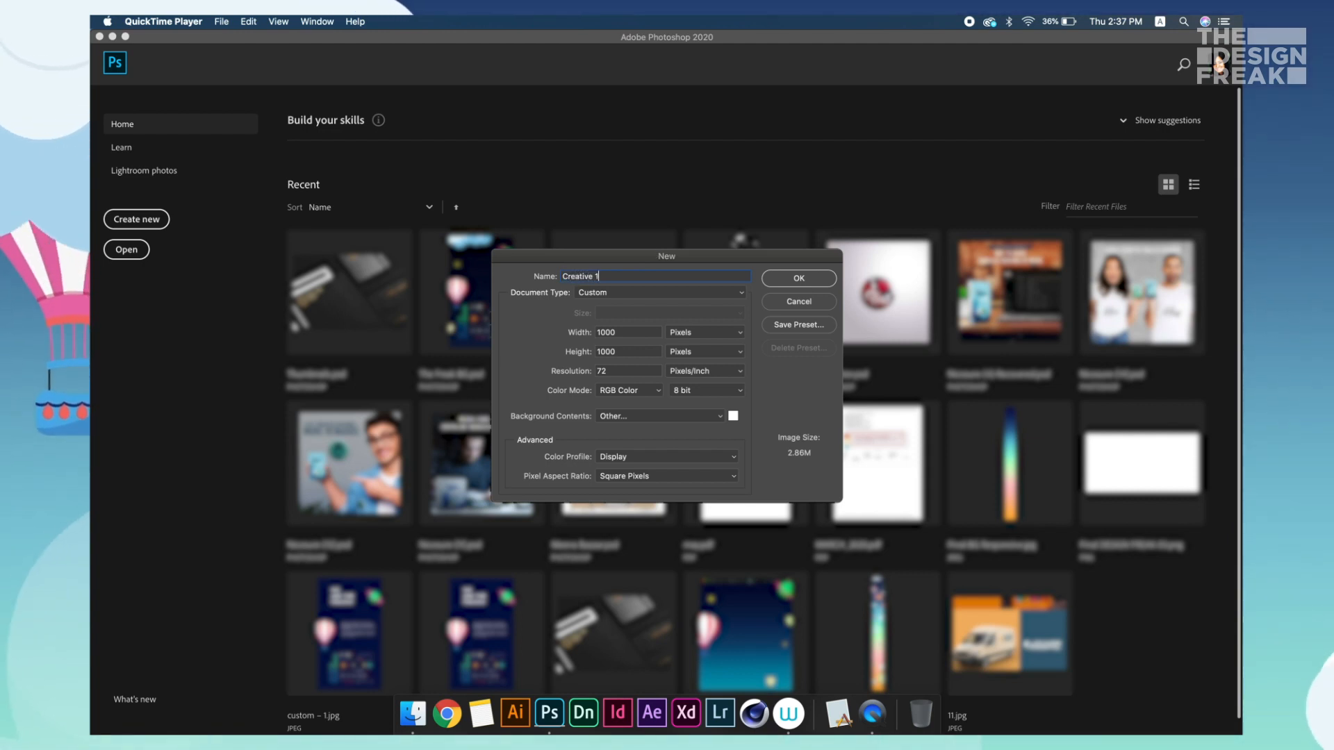
{"action": "key", "text": "Tab"}
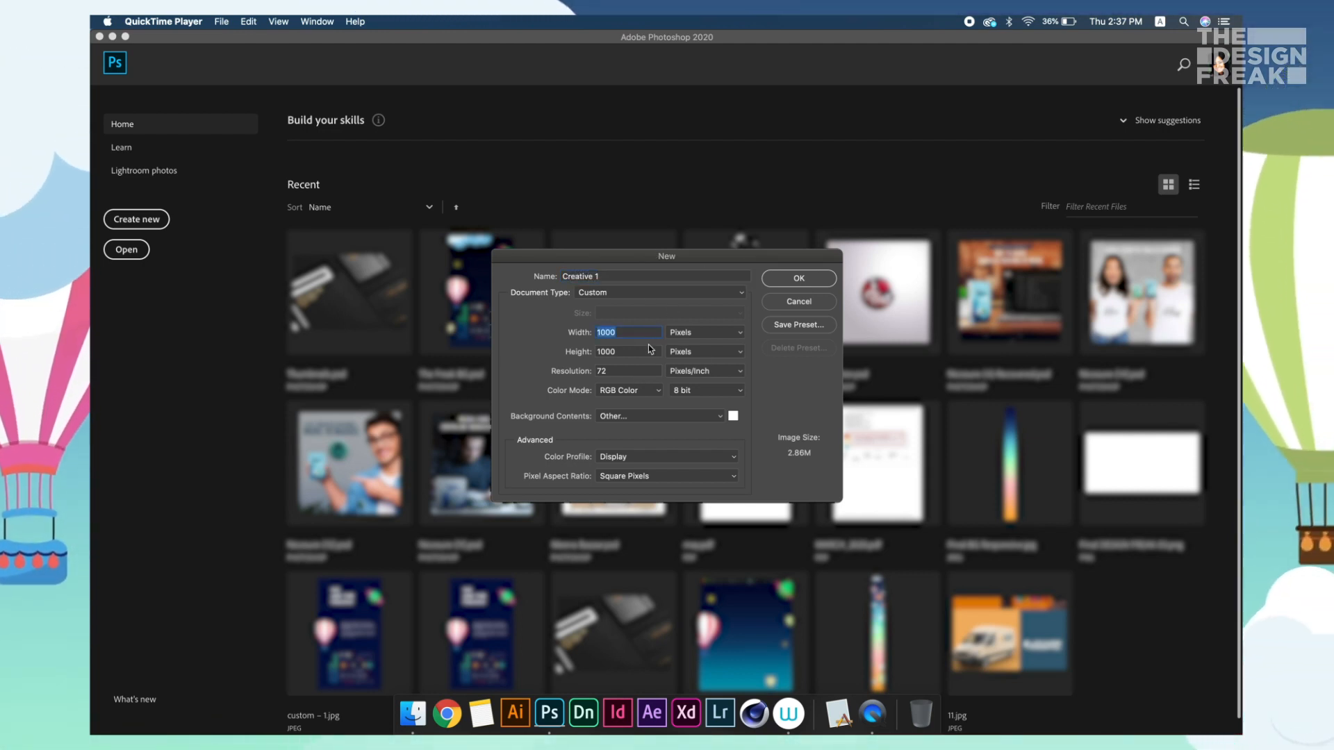
{"action": "key", "text": "Tab"}
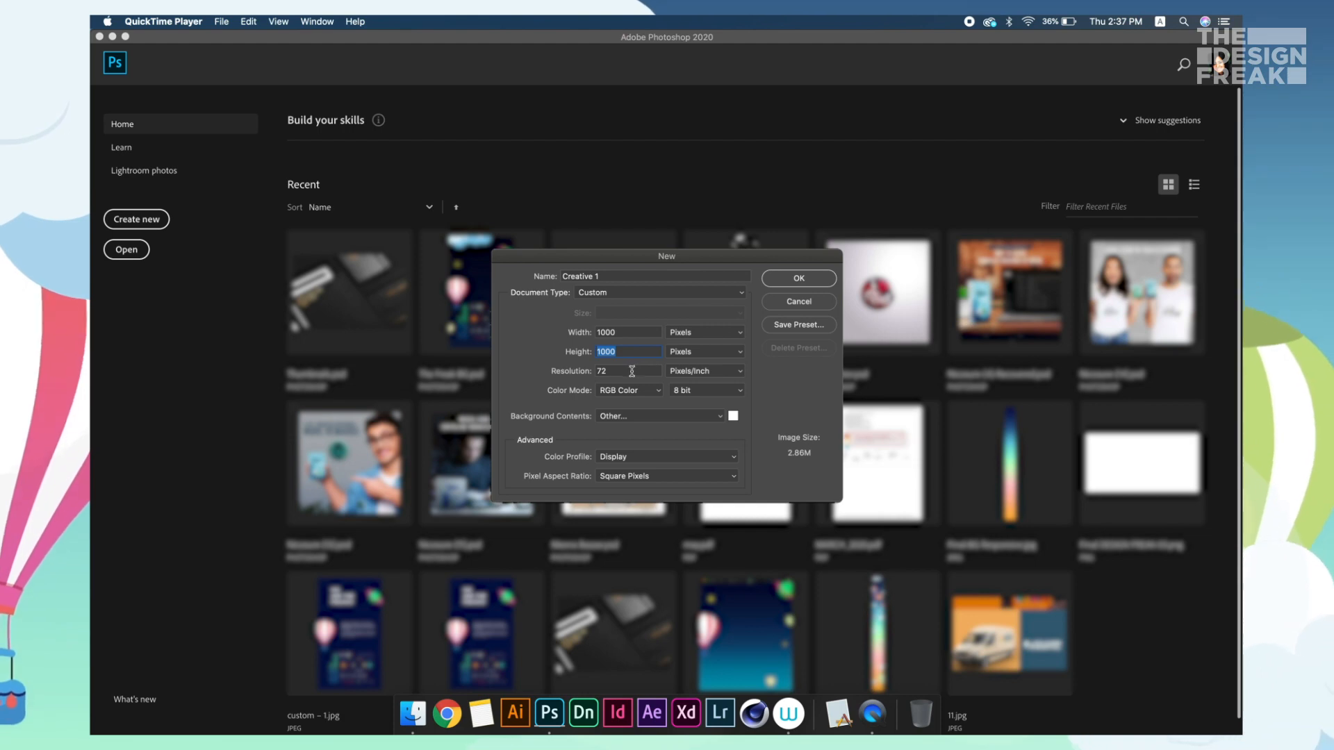
{"action": "key", "text": "Tab"}
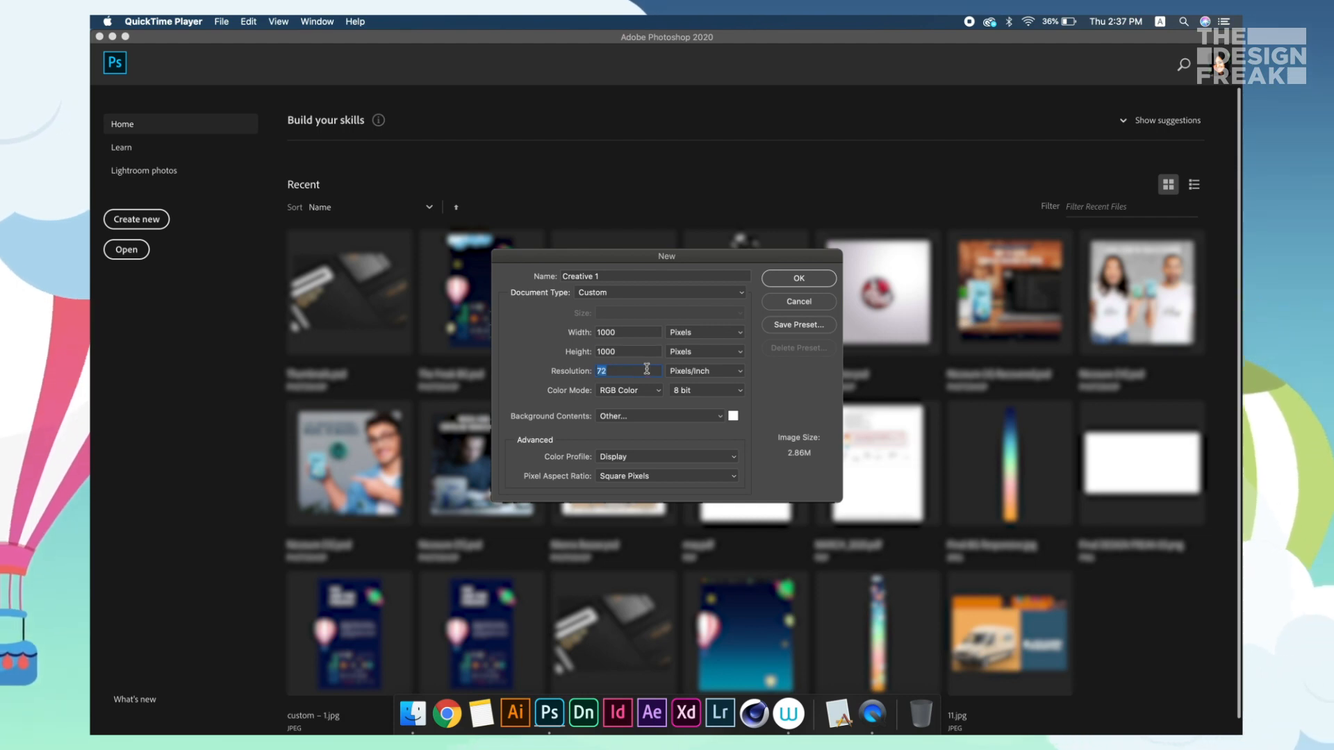
{"action": "left_click", "coordinate": [796, 279]}
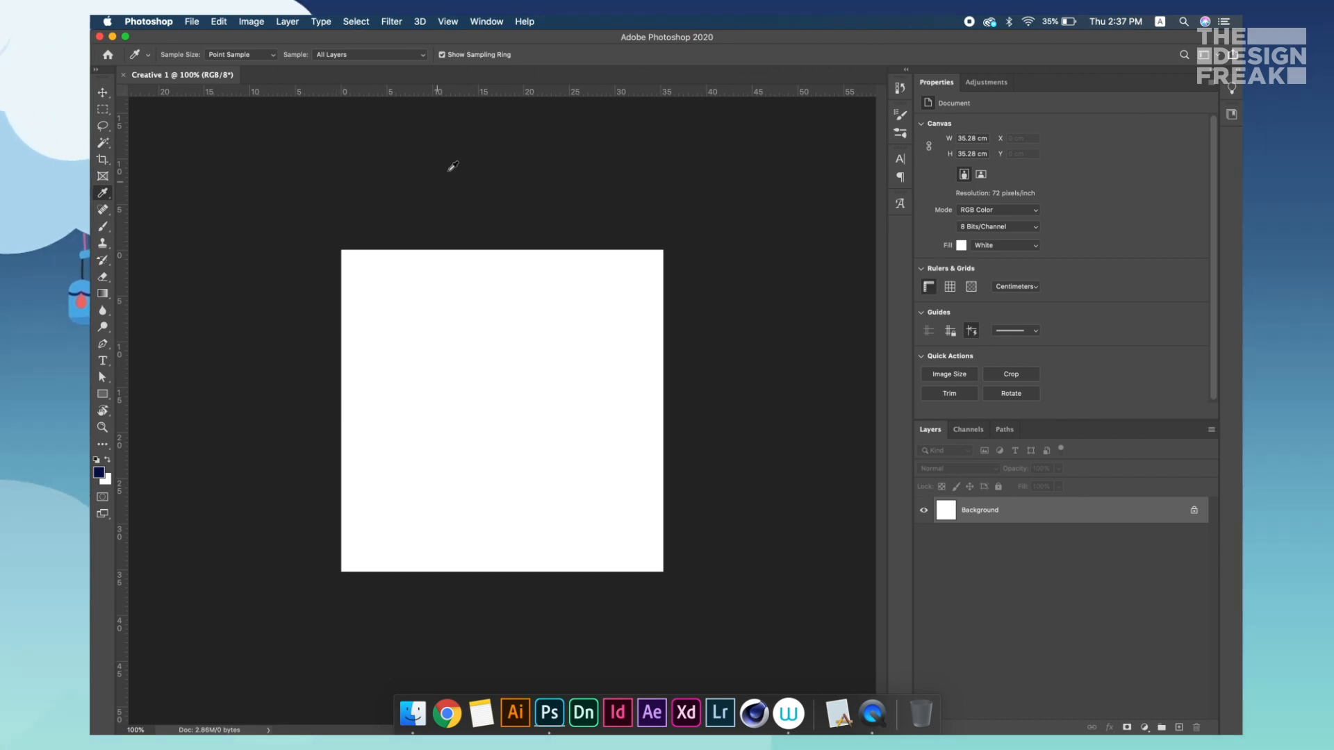
Switch the workspace to Essentials (Default) and review the other workspace options
{"action": "left_click", "coordinate": [483, 23]}
{"action": "mouse_move", "coordinate": [528, 49]}
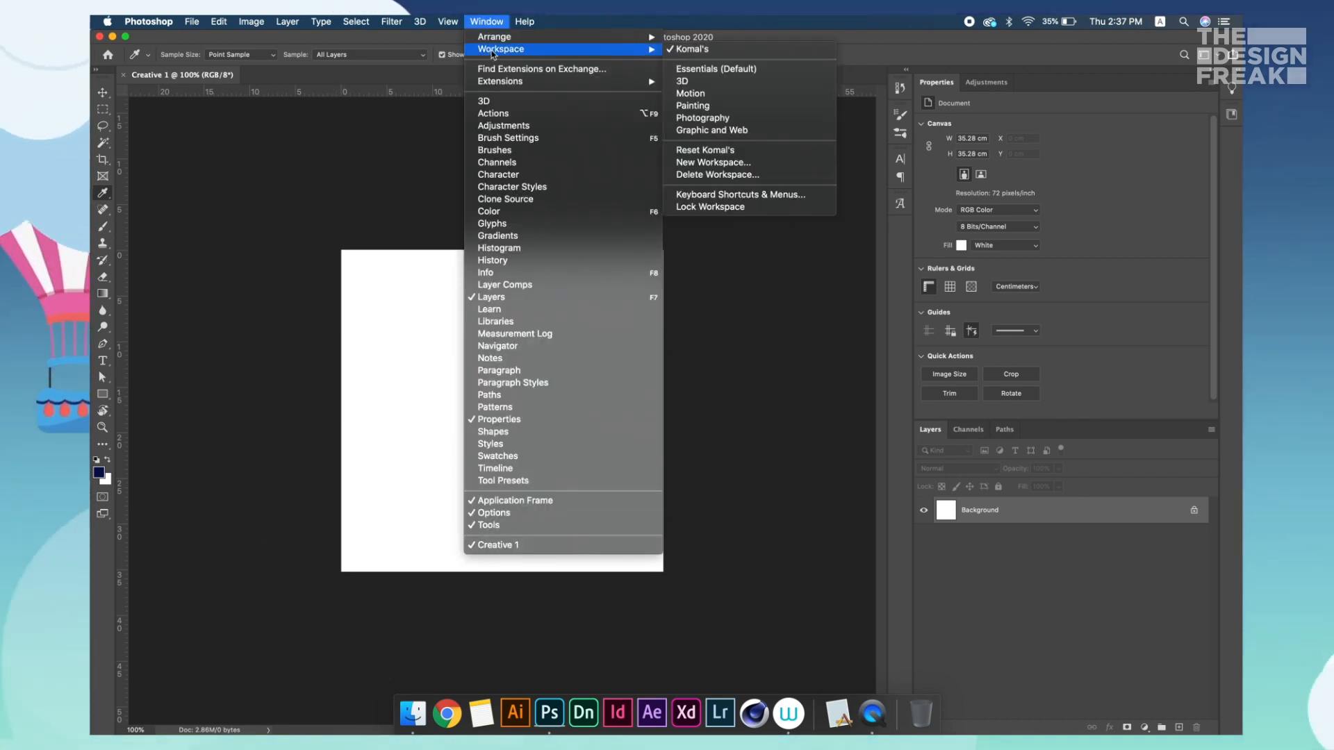
{"action": "left_click", "coordinate": [731, 70]}
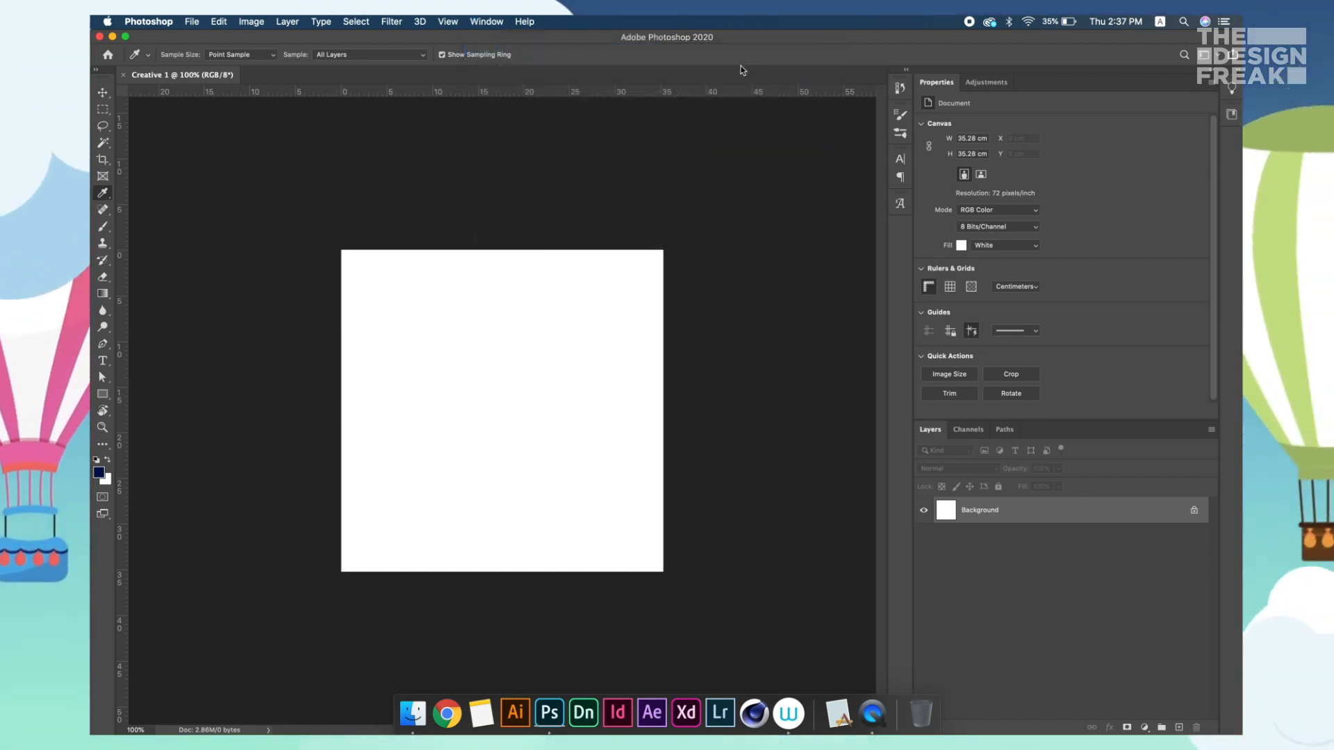
{"action": "left_click", "coordinate": [486, 22]}
{"action": "mouse_move", "coordinate": [528, 48]}
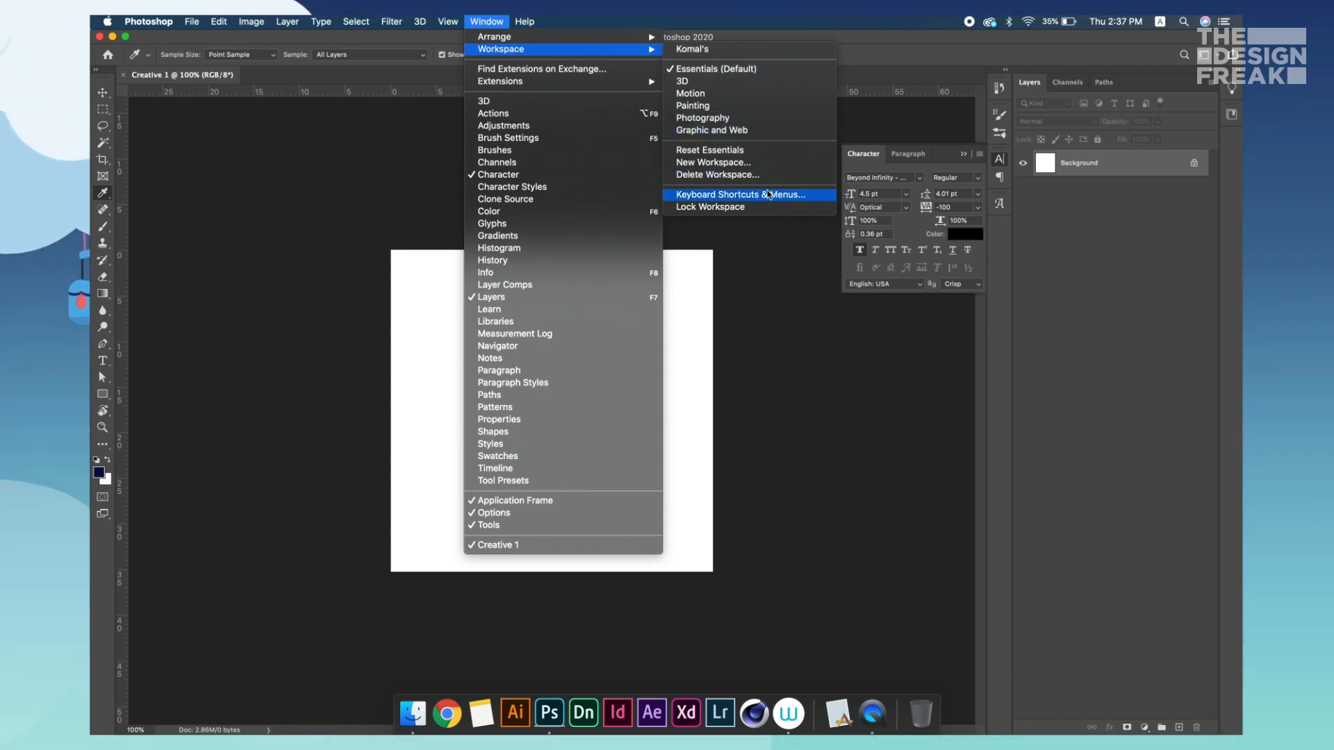
{"action": "left_click", "coordinate": [494, 23]}
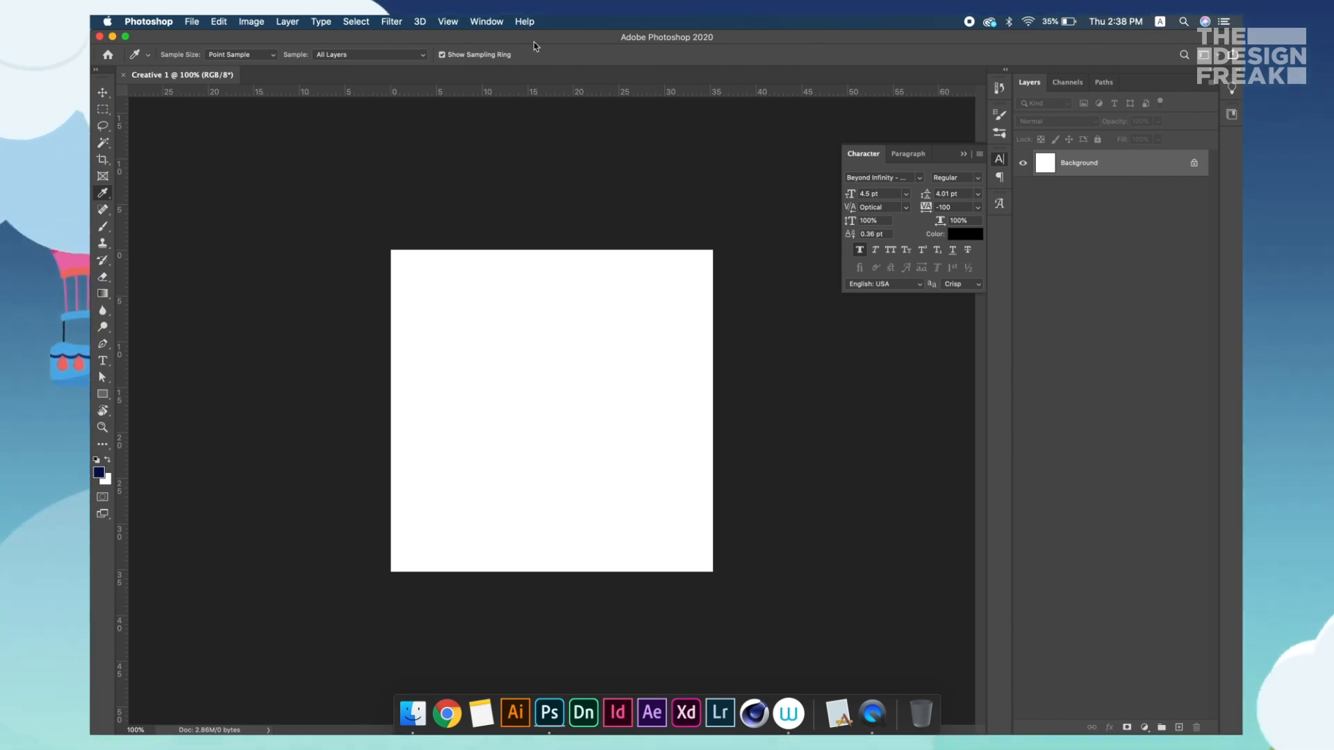
With the Move tool, place a horizontal guide about 6 cm down and a vertical guide about 20 cm across the canvas
{"action": "left_click", "coordinate": [102, 94]}
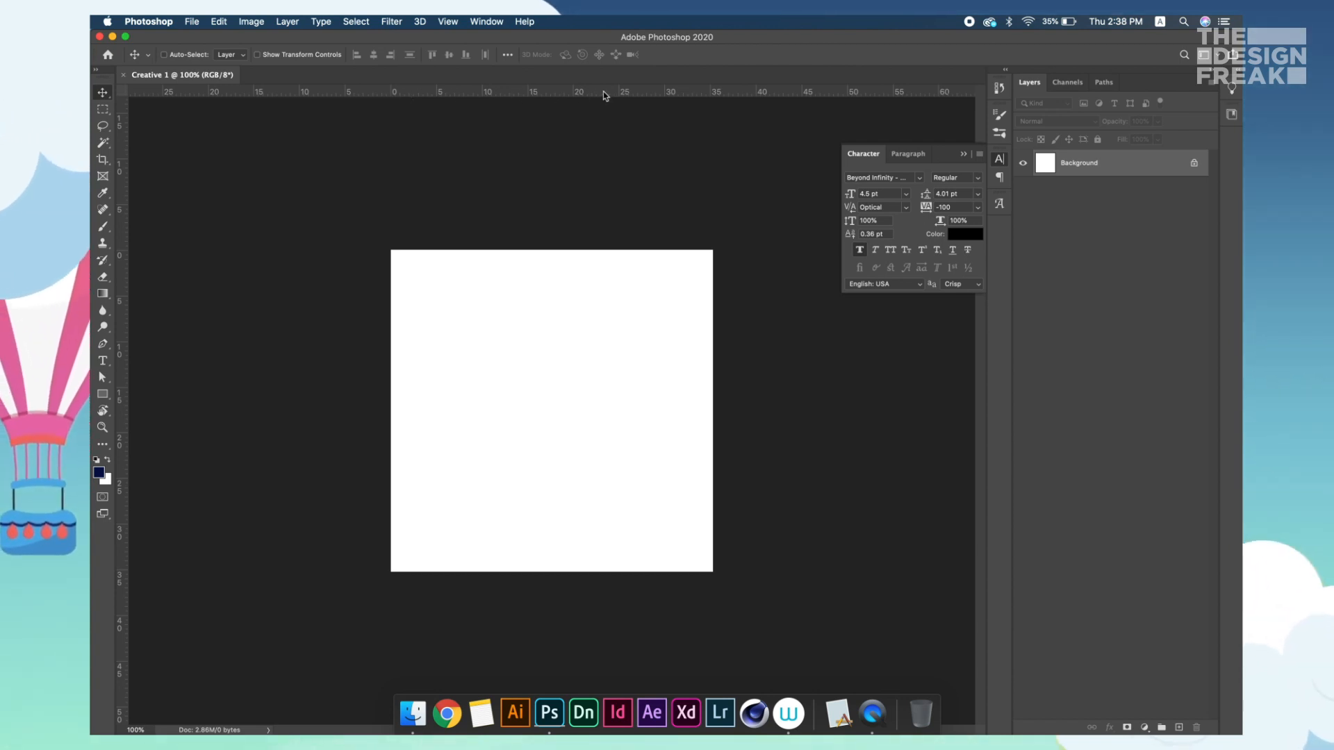
{"action": "left_click_drag", "start_coordinate": [470, 215], "coordinate": [389, 323]}
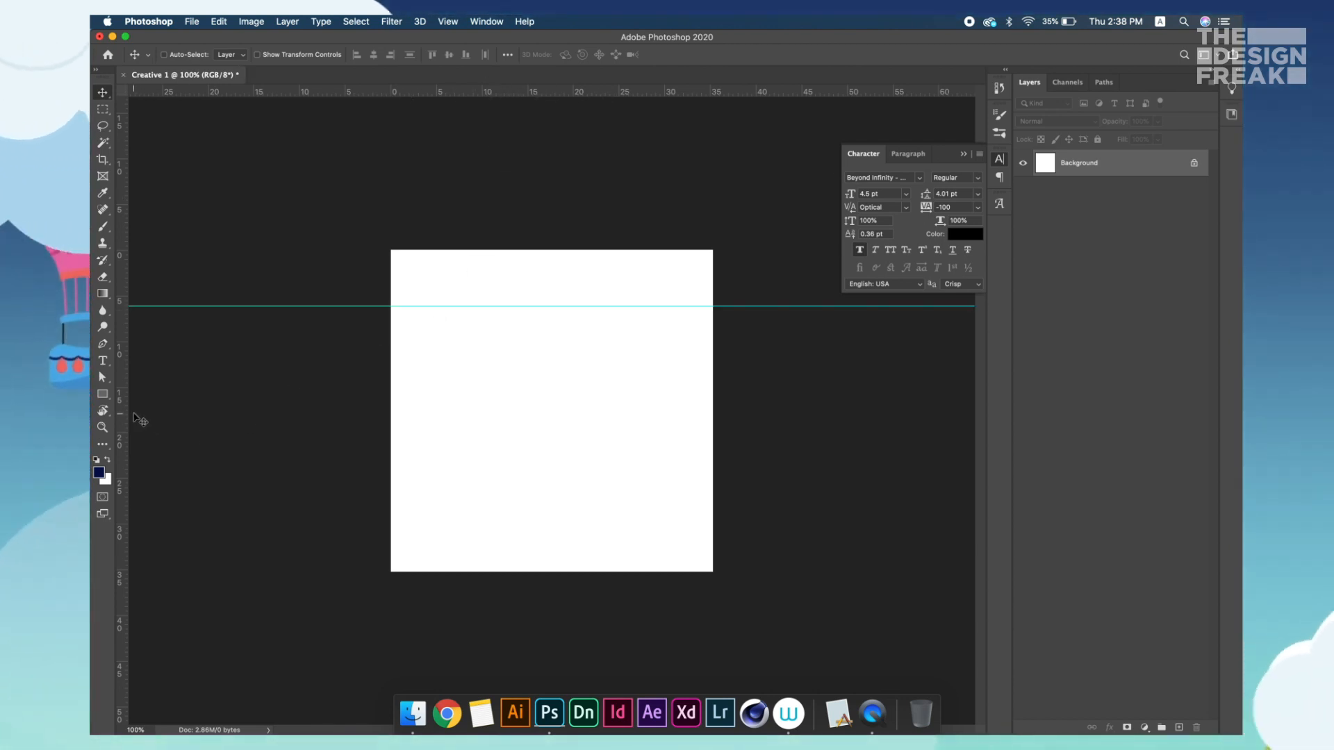
{"action": "left_click_drag", "start_coordinate": [576, 431], "coordinate": [576, 431]}
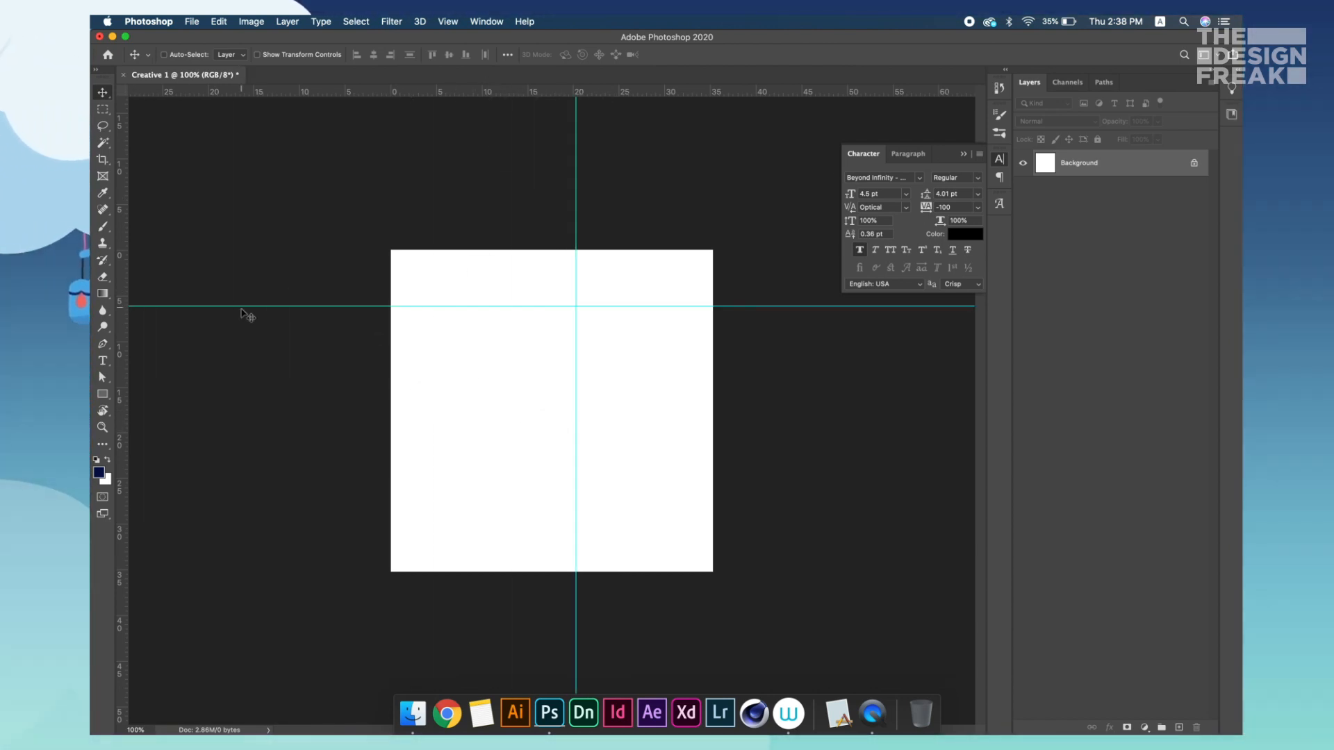
Remove the horizontal guide and move the vertical guide off the canvas, far to its left
{"action": "left_click_drag", "start_coordinate": [627, 17], "coordinate": [627, 16]}
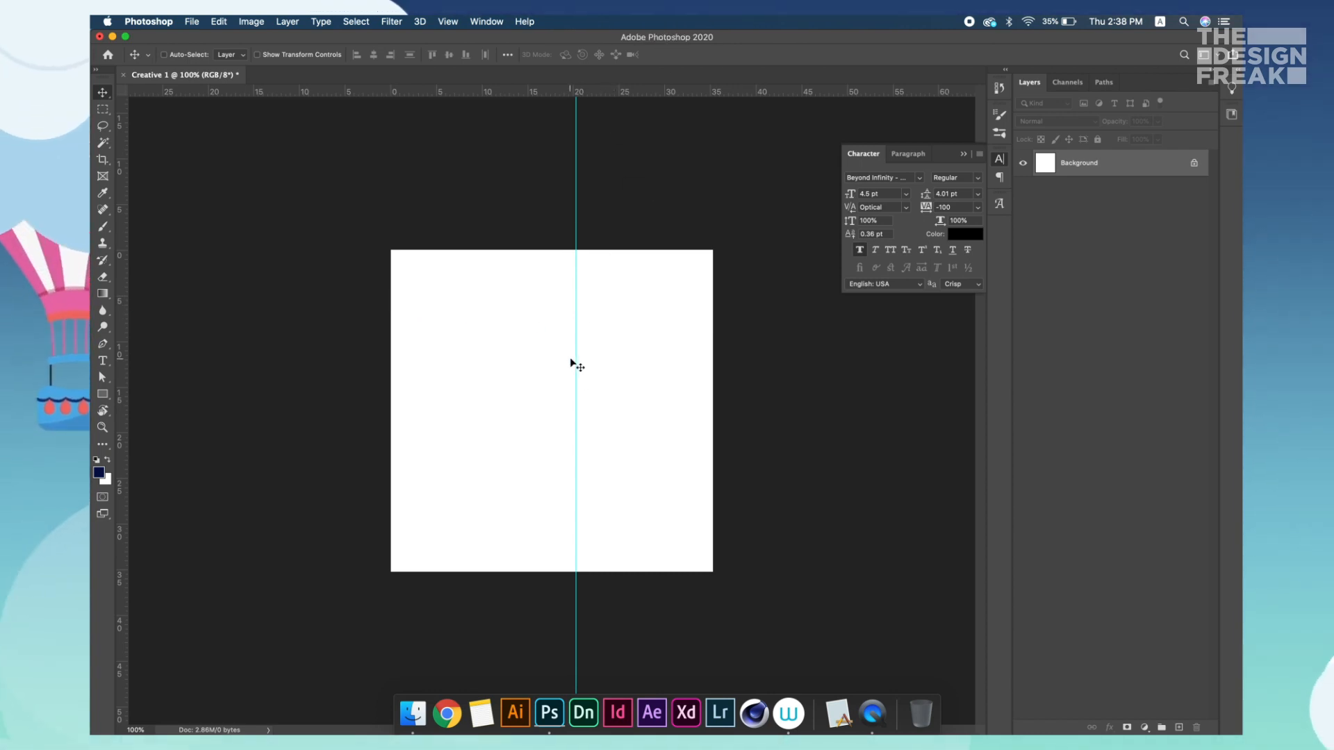
{"action": "left_click_drag", "start_coordinate": [575, 363], "coordinate": [148, 384]}
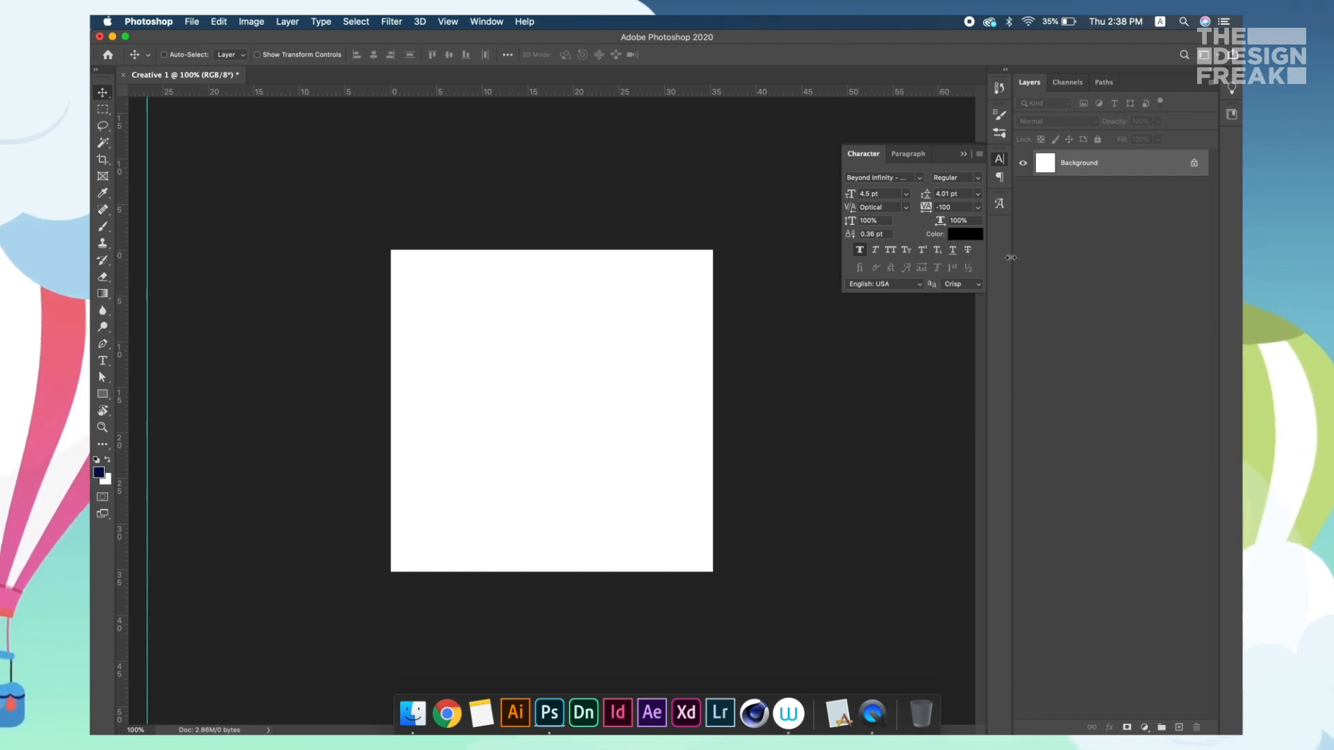
Collapse the expanded character settings and view the document's channels and paths
{"action": "left_click", "coordinate": [1005, 160]}
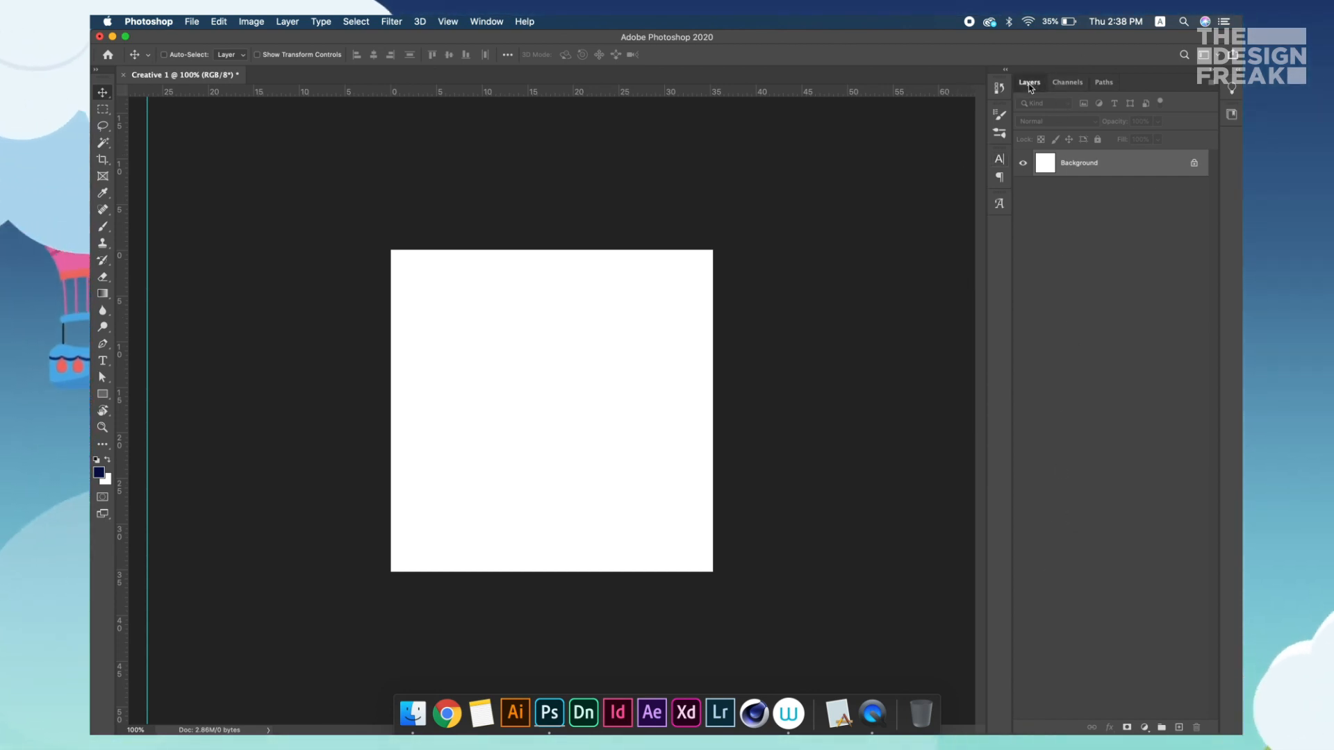
{"action": "left_click", "coordinate": [1069, 84]}
{"action": "left_click", "coordinate": [1107, 84]}
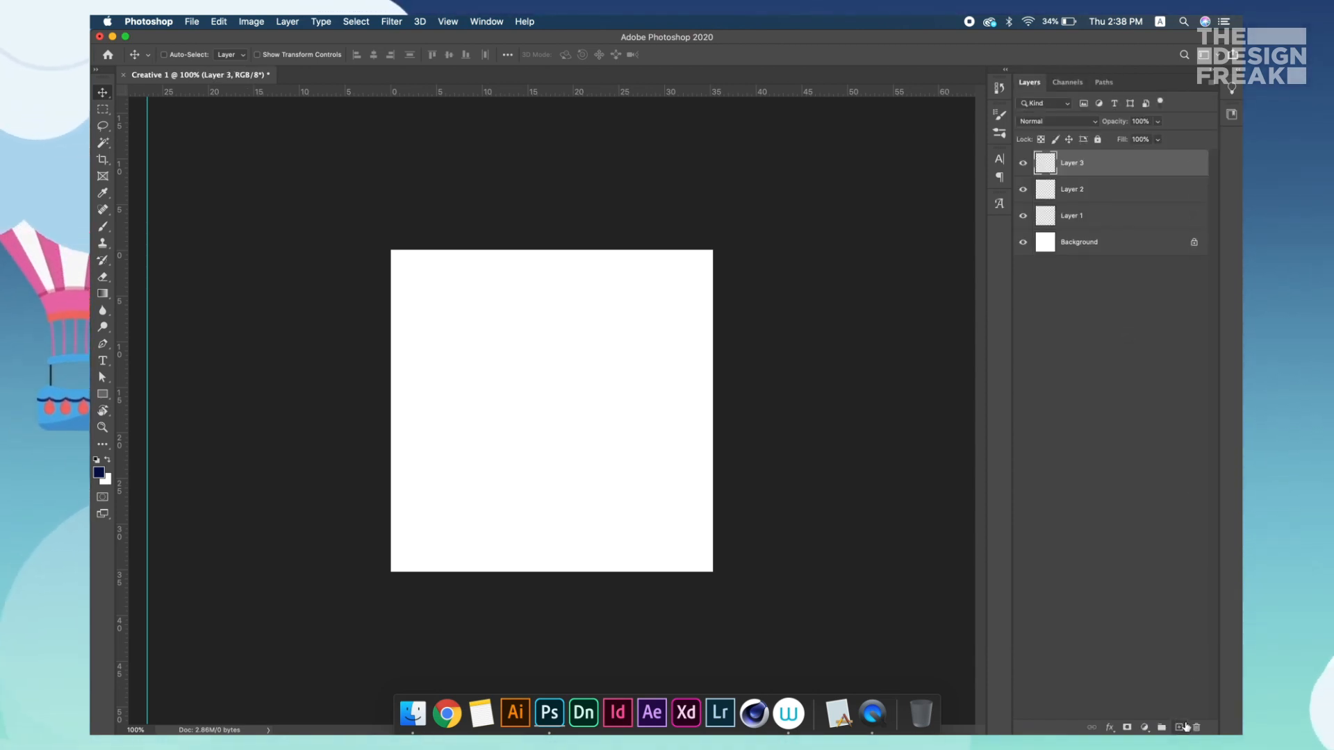
Add empty layers above the Background layer and delete all of them again
{"action": "left_click", "coordinate": [1181, 726]}
{"action": "left_click", "coordinate": [1181, 727]}
{"action": "left_click", "coordinate": [1197, 726]}
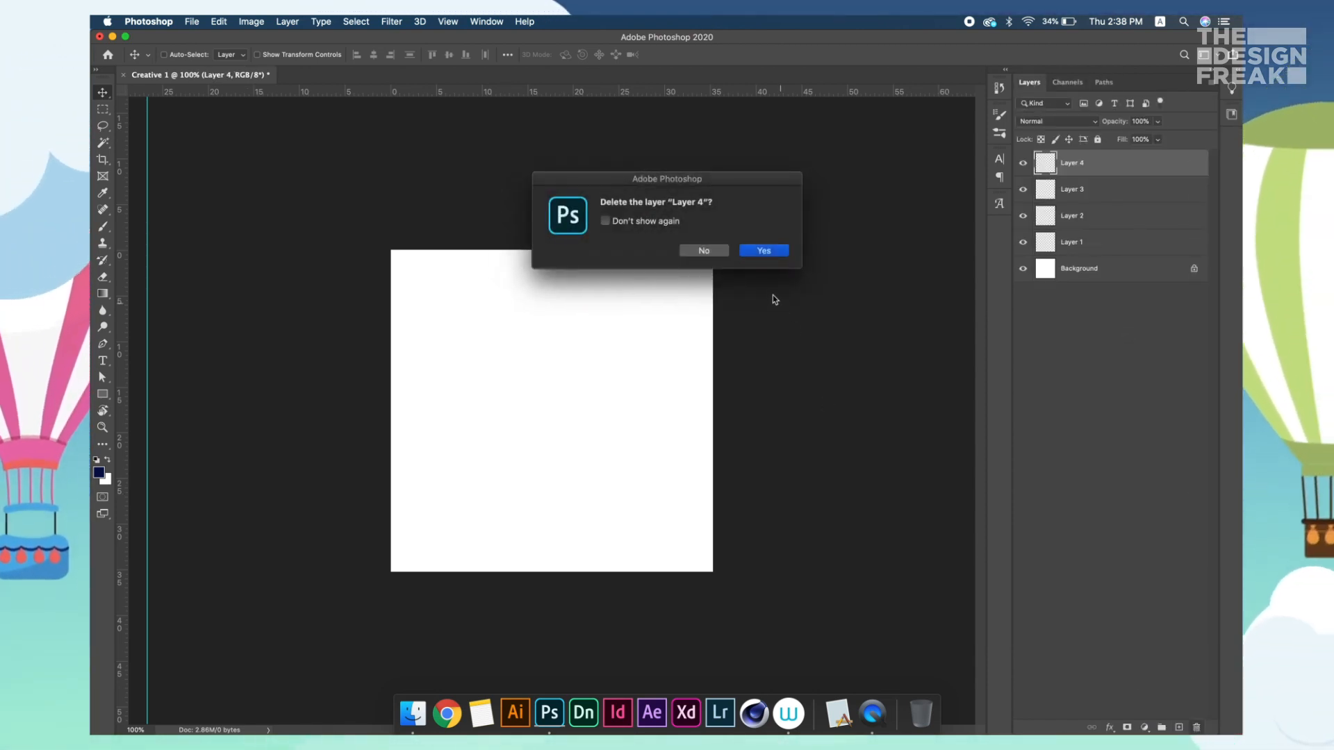
{"action": "left_click", "coordinate": [767, 251]}
{"action": "left_click", "coordinate": [1197, 727]}
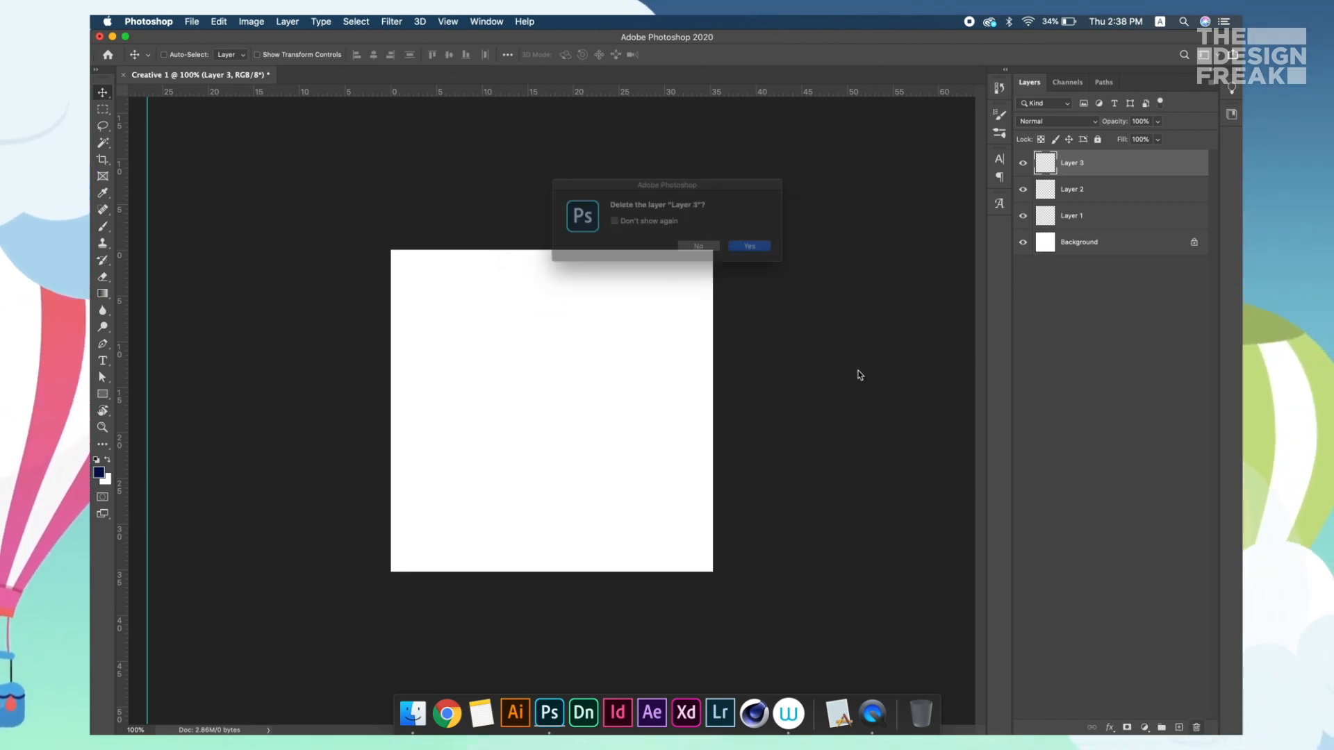
{"action": "left_click", "coordinate": [763, 252]}
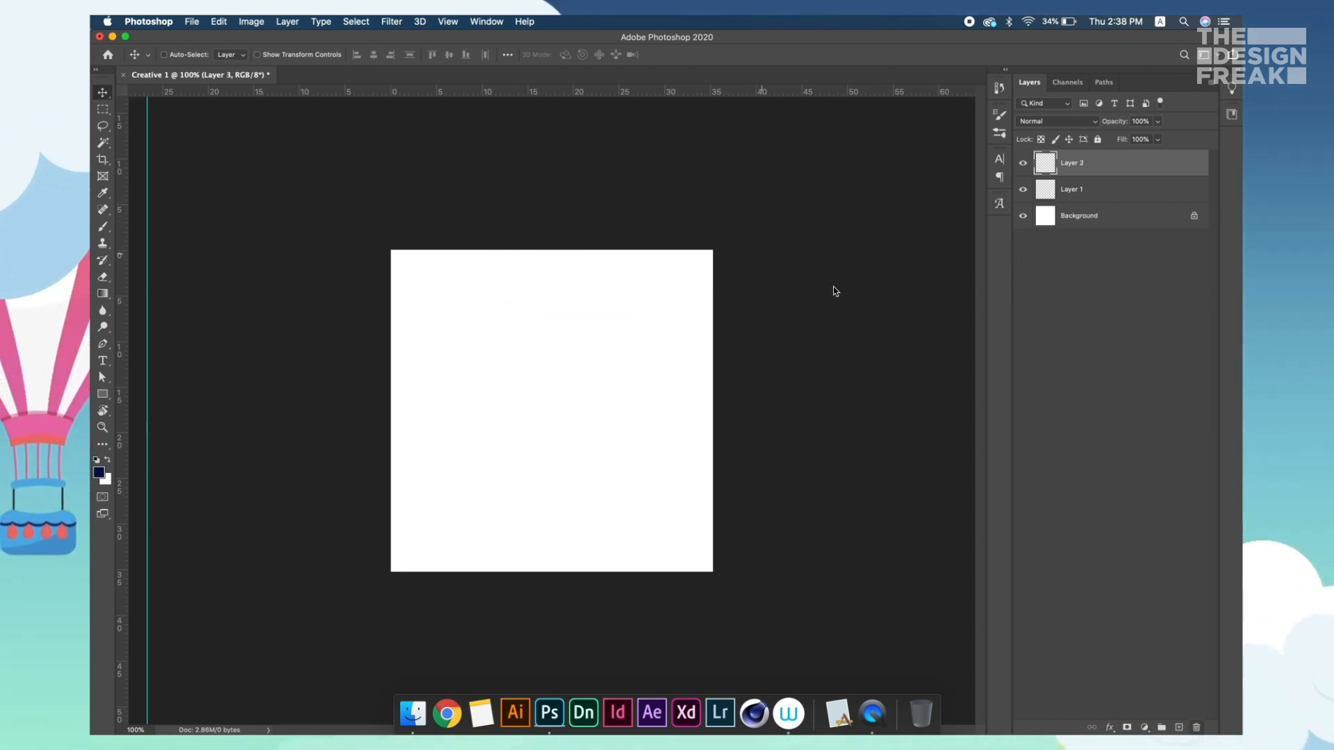
{"action": "left_click", "coordinate": [1197, 726]}
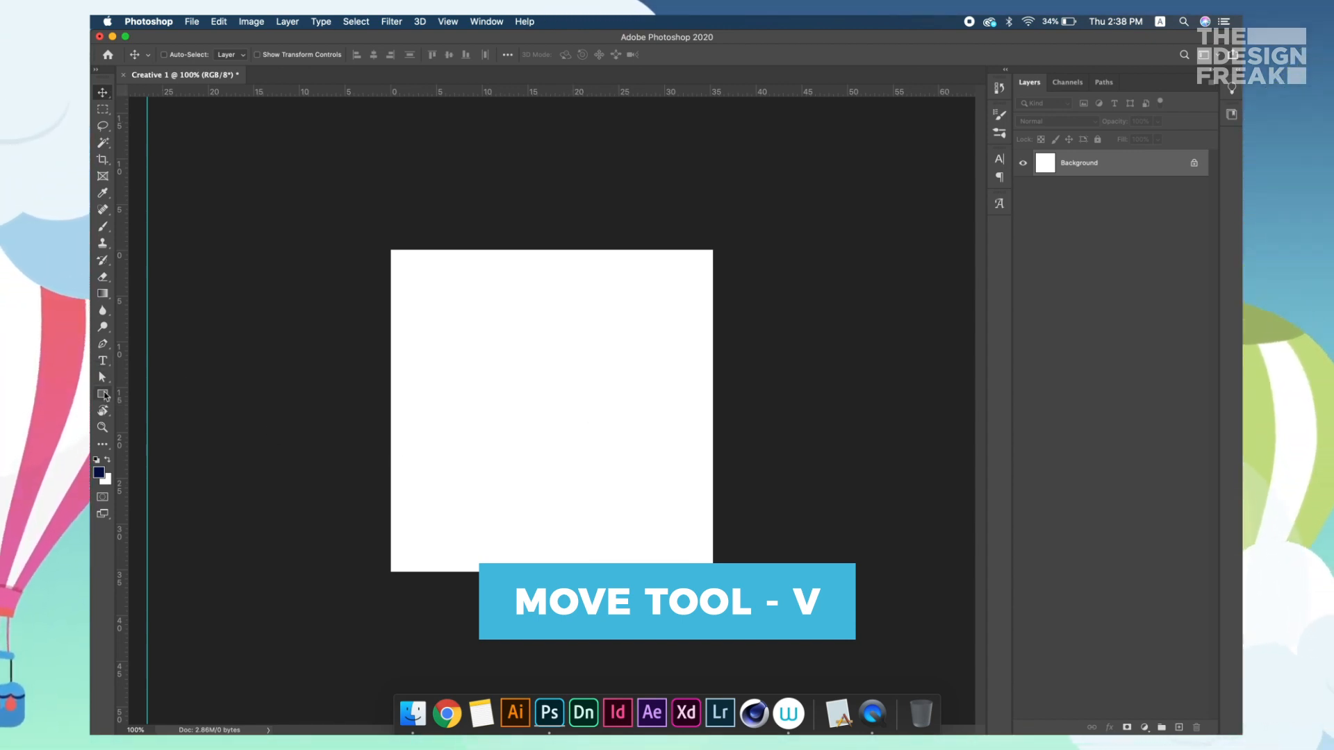
Draw a rectangle of about 335 × 284 px in the canvas's upper-left area and fill it with dark navy
{"action": "key", "text": "u"}
{"action": "left_click_drag", "start_coordinate": [448, 309], "coordinate": [557, 401]}
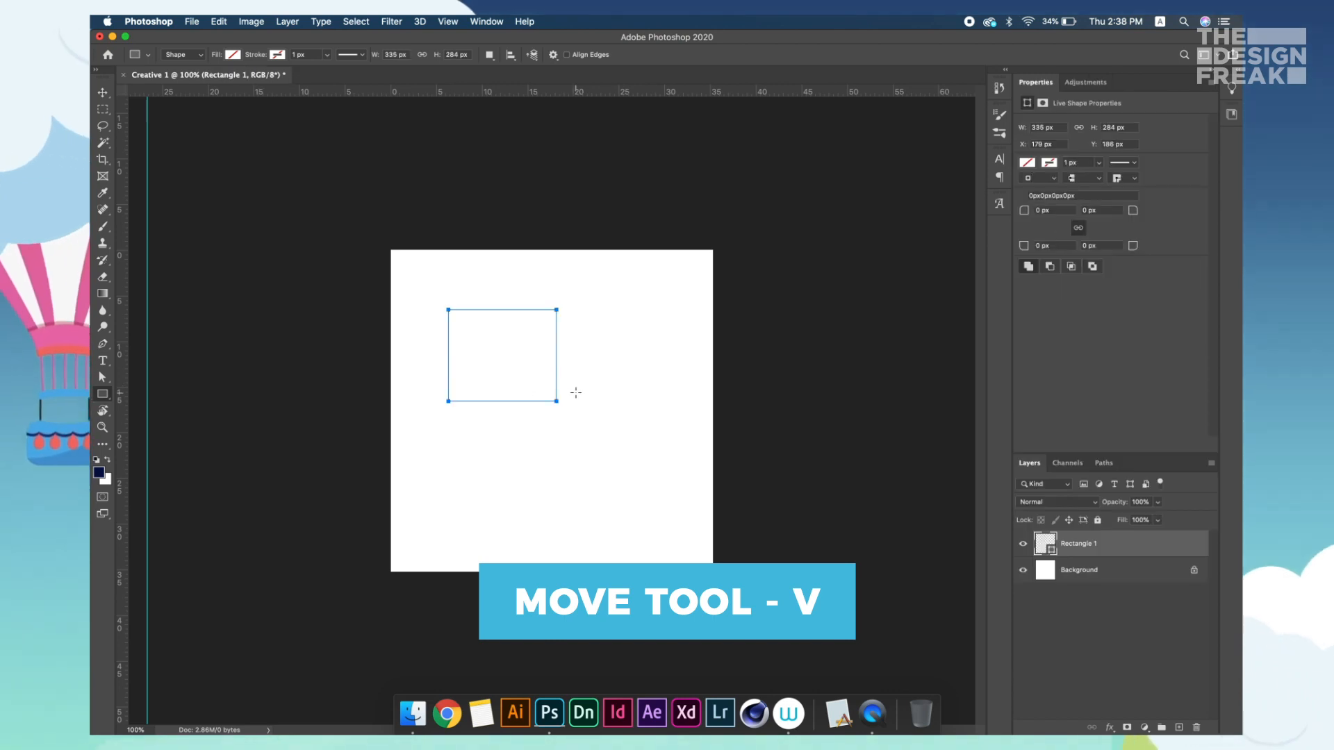
{"action": "left_click", "coordinate": [231, 54]}
{"action": "left_click", "coordinate": [166, 119]}
Move the navy rectangle down and right with the Move tool and delete it
{"action": "left_click", "coordinate": [103, 93]}
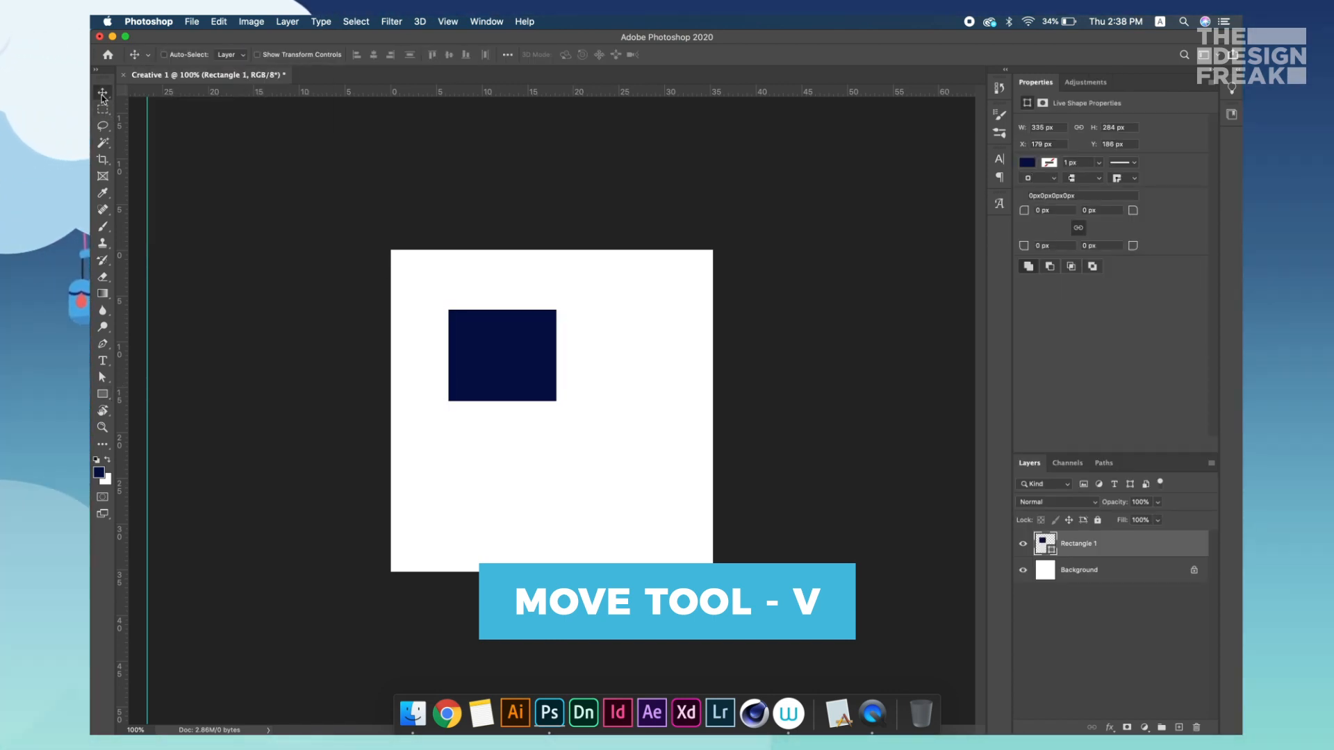
{"action": "left_click_drag", "start_coordinate": [497, 333], "coordinate": [574, 430]}
{"action": "key", "text": "Delete"}
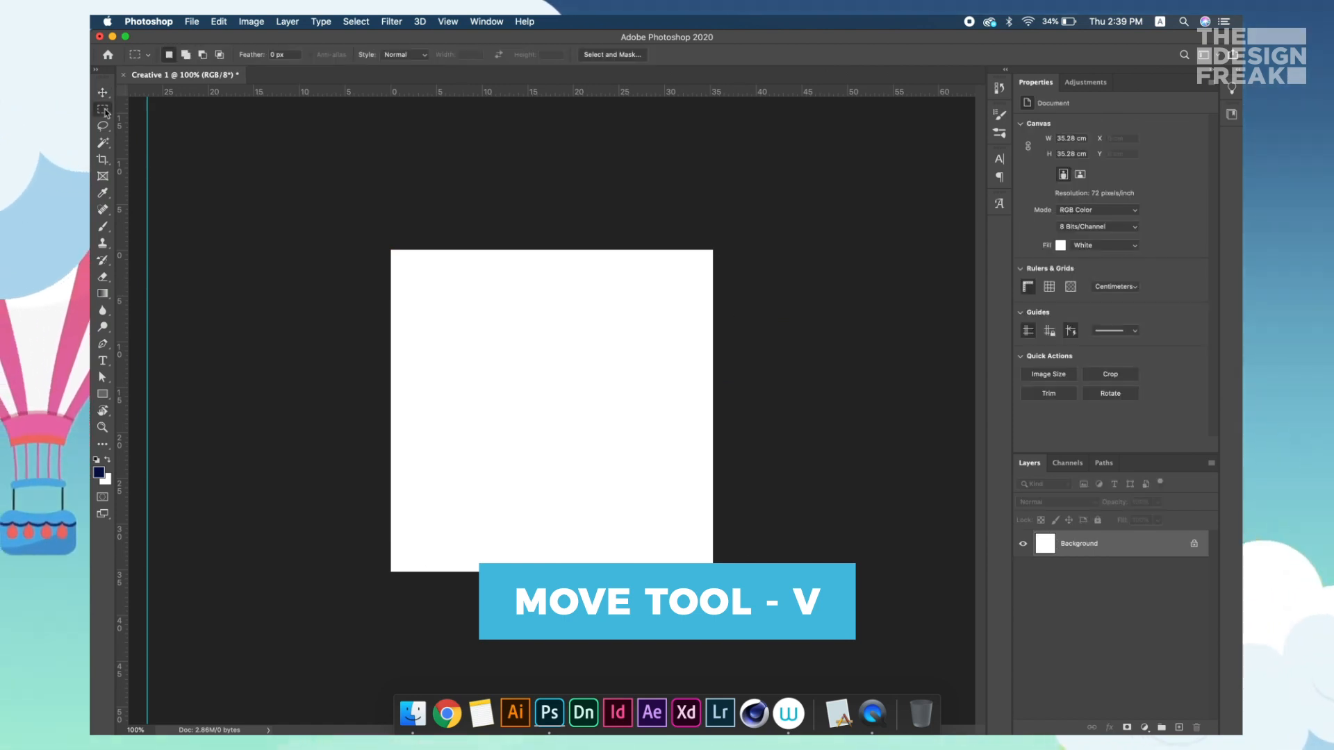
Combine several overlapping Rectangular Marquee areas into one stepped selection on the canvas
{"action": "key", "text": "m"}
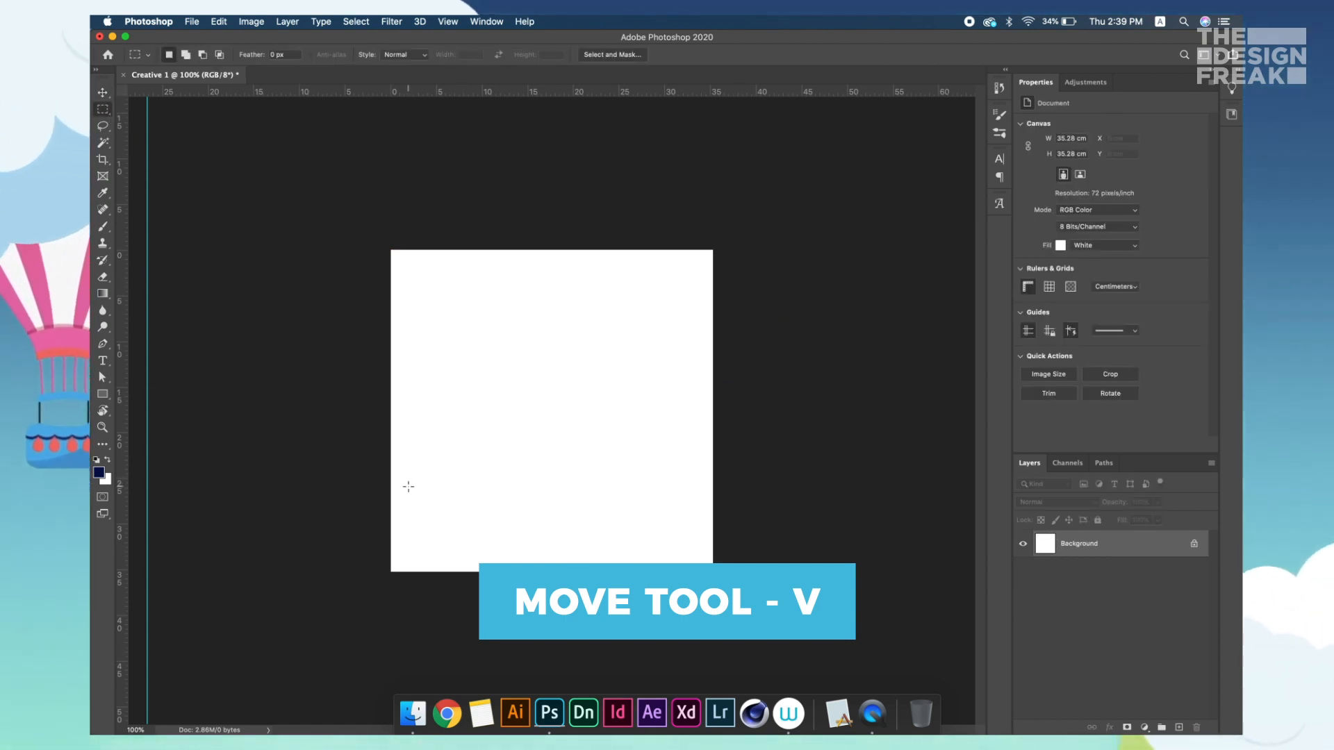
{"action": "right_click", "coordinate": [103, 110]}
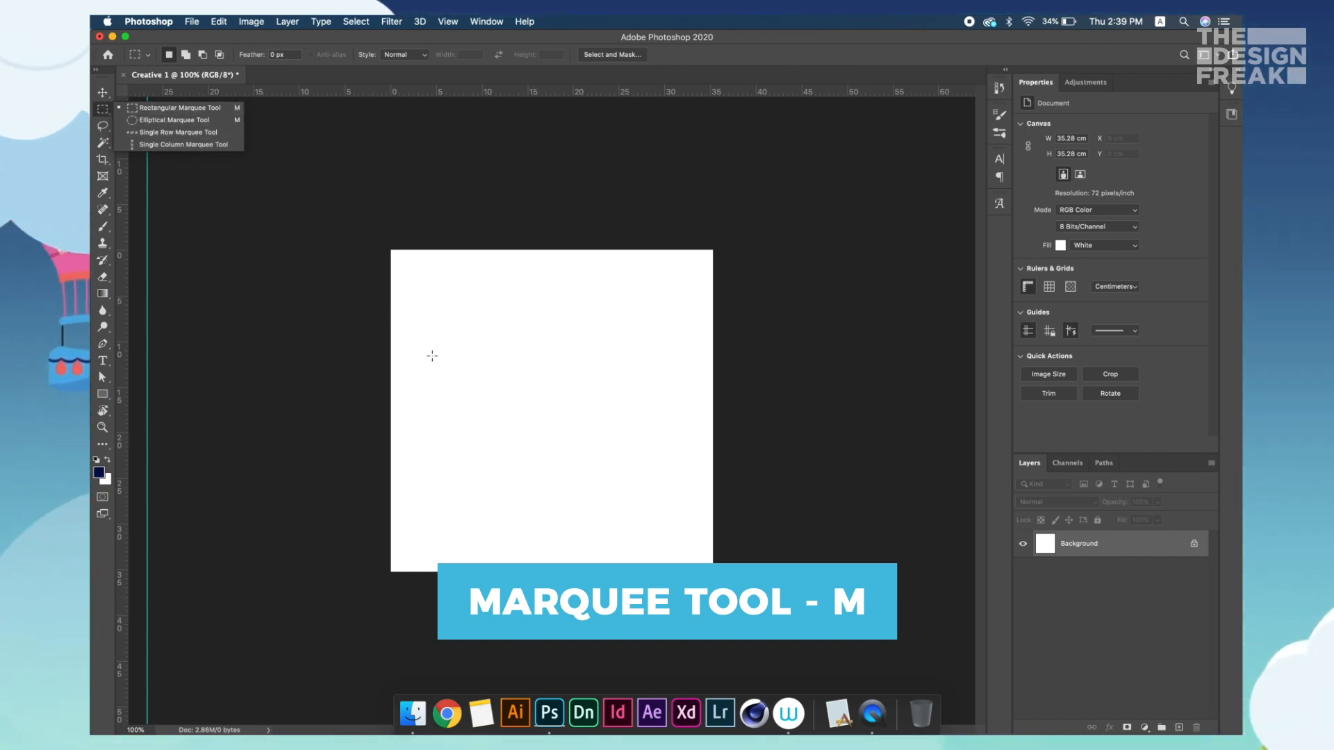
{"action": "left_click", "coordinate": [483, 307]}
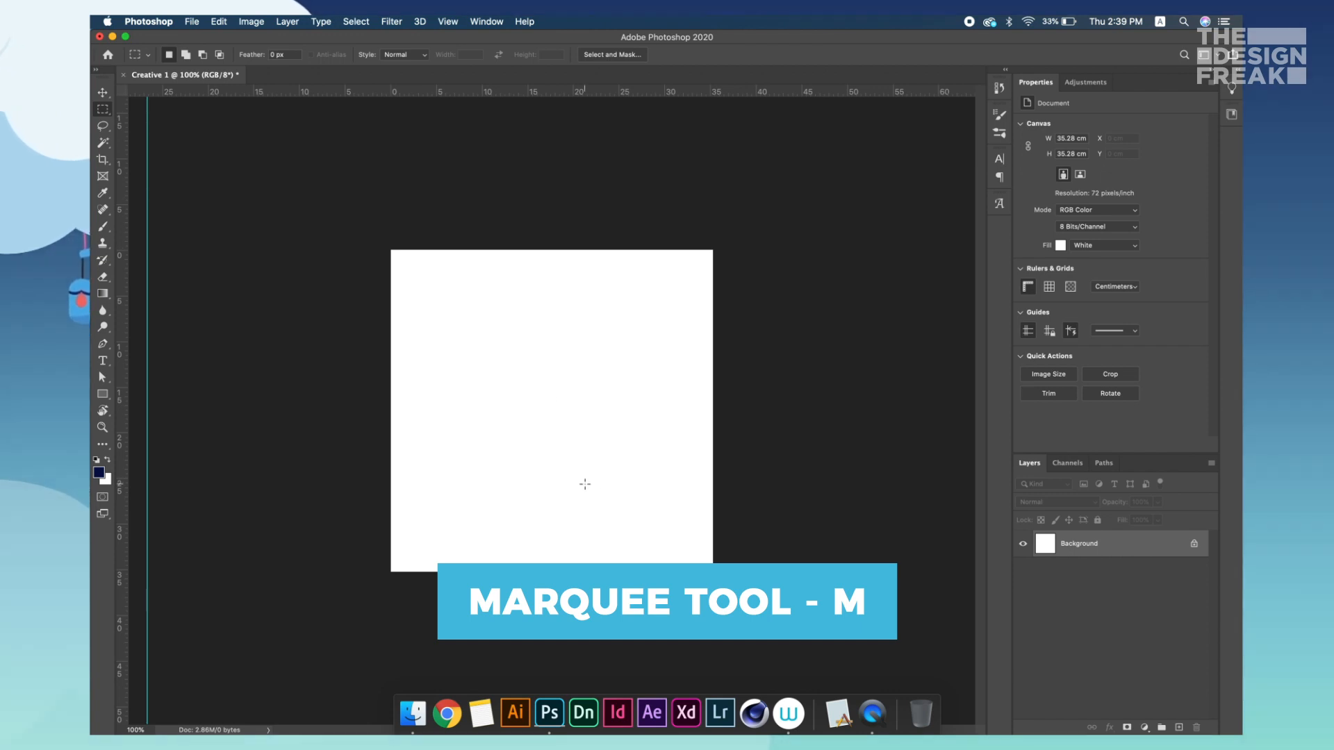
{"action": "left_click_drag", "start_coordinate": [517, 410], "coordinate": [679, 571]}
{"action": "left_click_drag", "start_coordinate": [490, 334], "coordinate": [647, 480]}
{"action": "left_click_drag", "start_coordinate": [432, 356], "coordinate": [514, 468]}
{"action": "left_click_drag", "start_coordinate": [514, 292], "coordinate": [637, 334]}
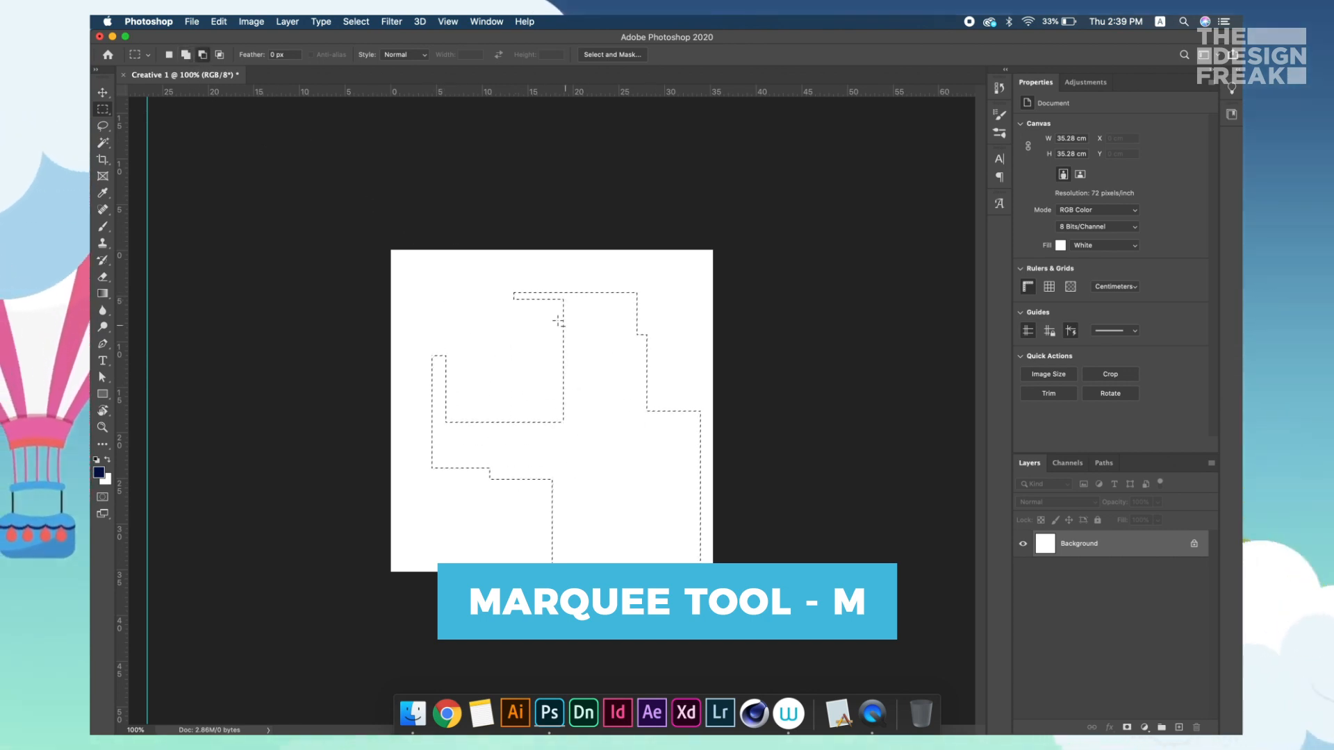
Try subtracting and intersecting further rectangular marquee areas on the canvas, and clear the selection
{"action": "left_click_drag", "start_coordinate": [402, 364], "coordinate": [611, 584]}
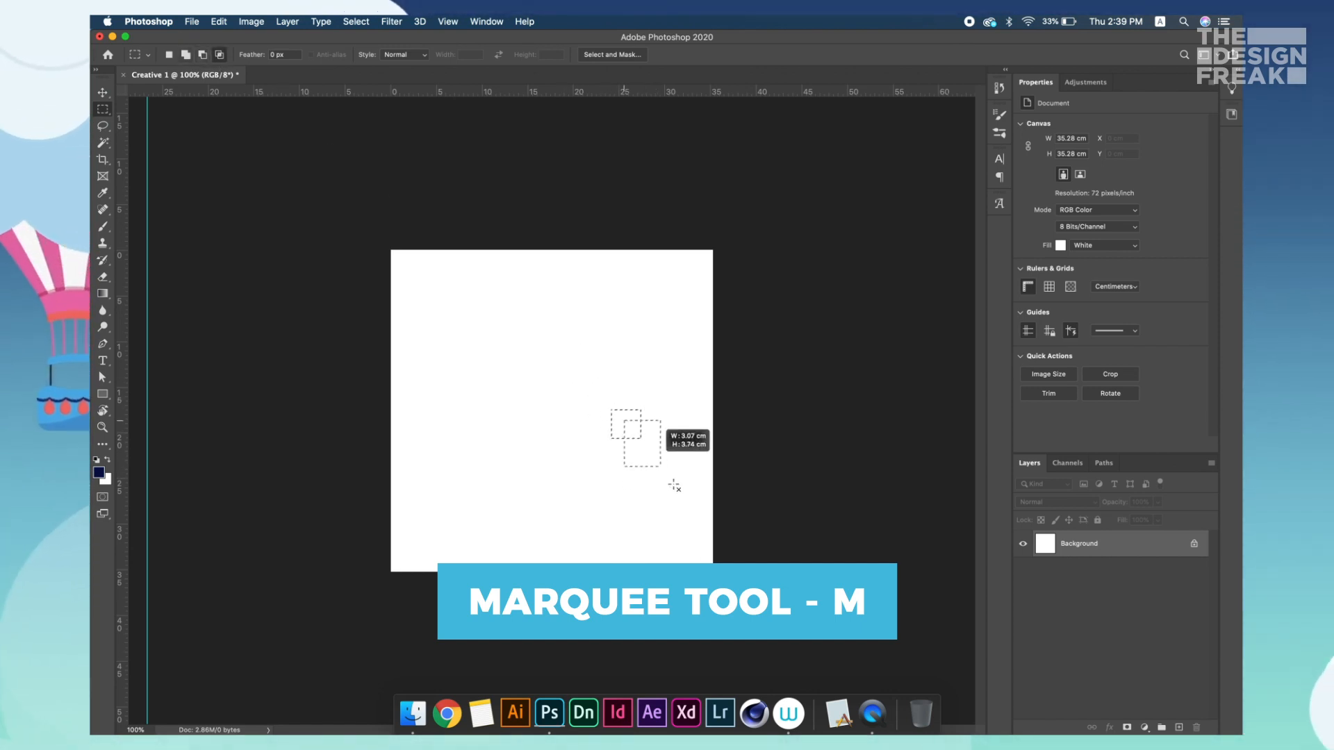
{"action": "left_click_drag", "start_coordinate": [674, 486], "coordinate": [694, 486]}
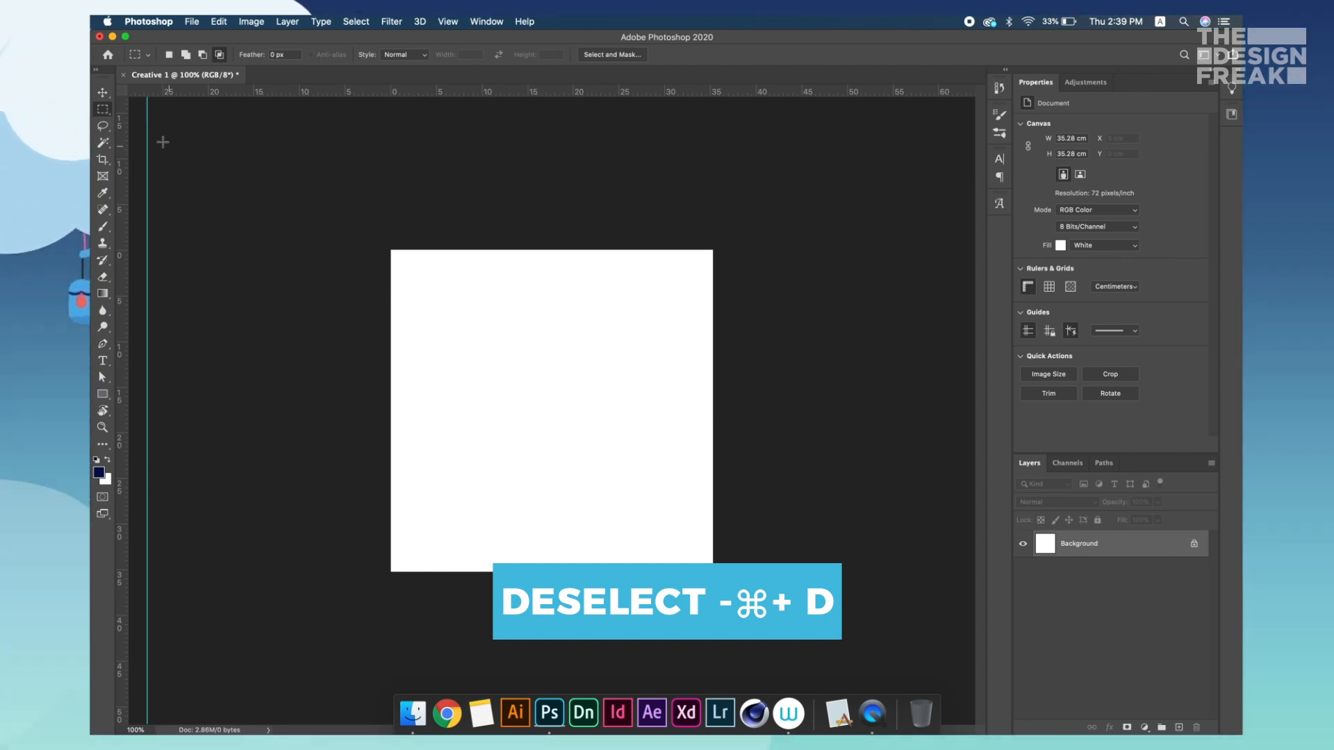
Draw a freehand Lasso selection across the canvas, add a second area above it, and deselect everything
{"action": "left_click", "coordinate": [102, 127]}
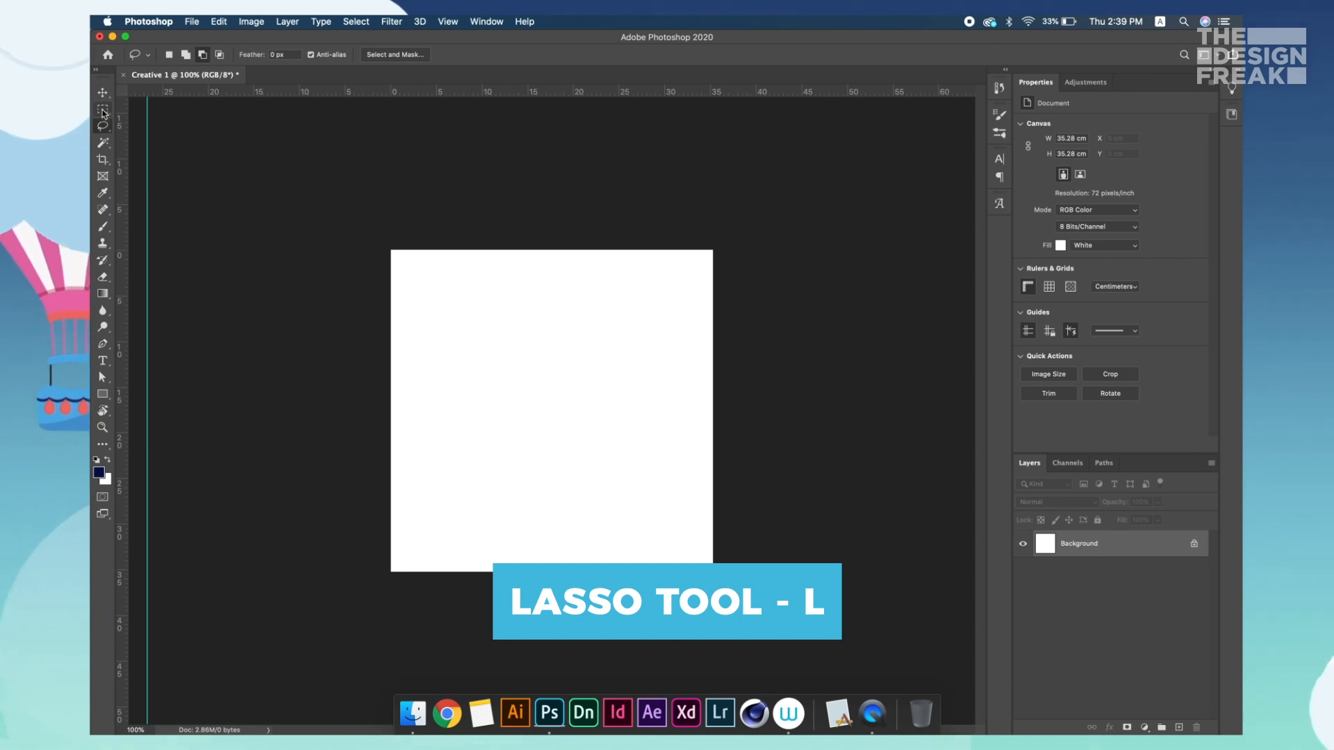
{"action": "mouse_move", "coordinate": [502, 373]}
{"action": "left_mouse_down"}
{"action": "mouse_move", "coordinate": [436, 481]}
{"action": "mouse_move", "coordinate": [557, 493]}
{"action": "mouse_move", "coordinate": [673, 453]}
{"action": "mouse_move", "coordinate": [651, 357]}
{"action": "mouse_move", "coordinate": [499, 381]}
{"action": "left_mouse_up"}
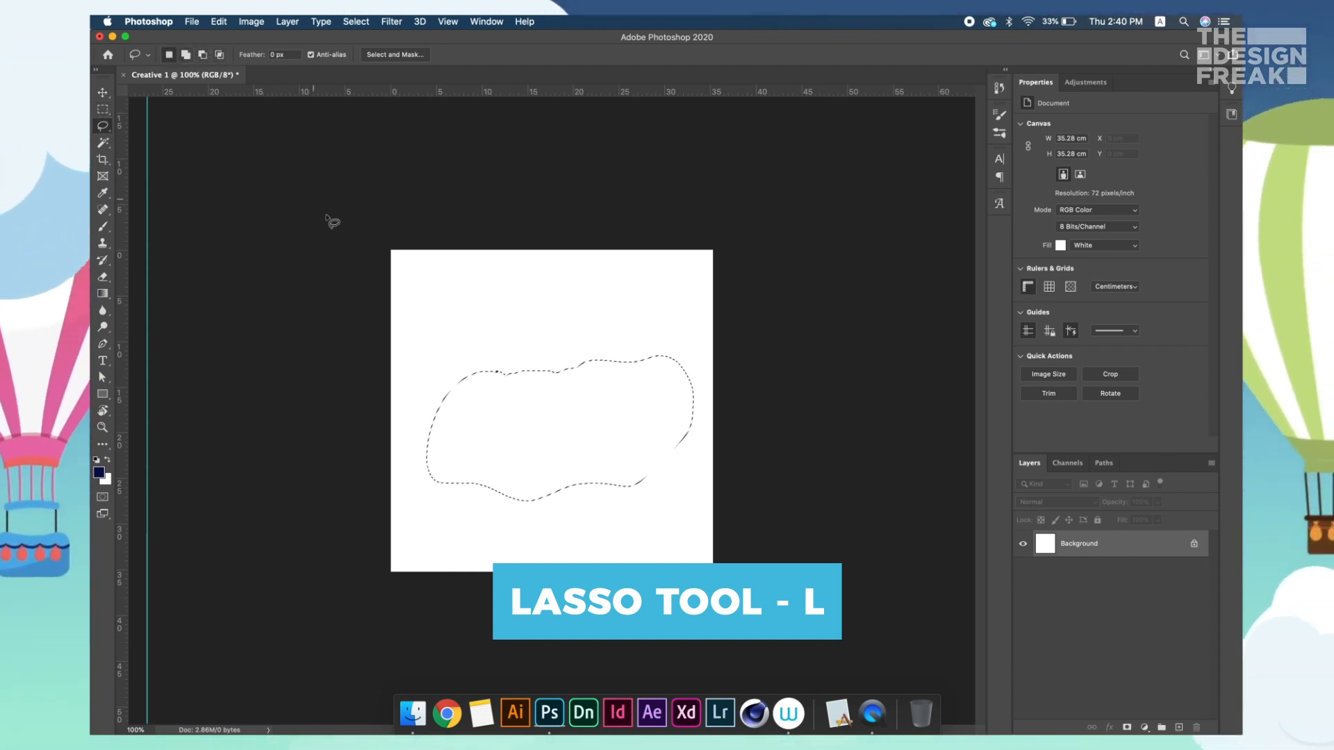
{"action": "left_click", "coordinate": [186, 55]}
{"action": "left_click_drag", "start_coordinate": [590, 360], "coordinate": [528, 436]}
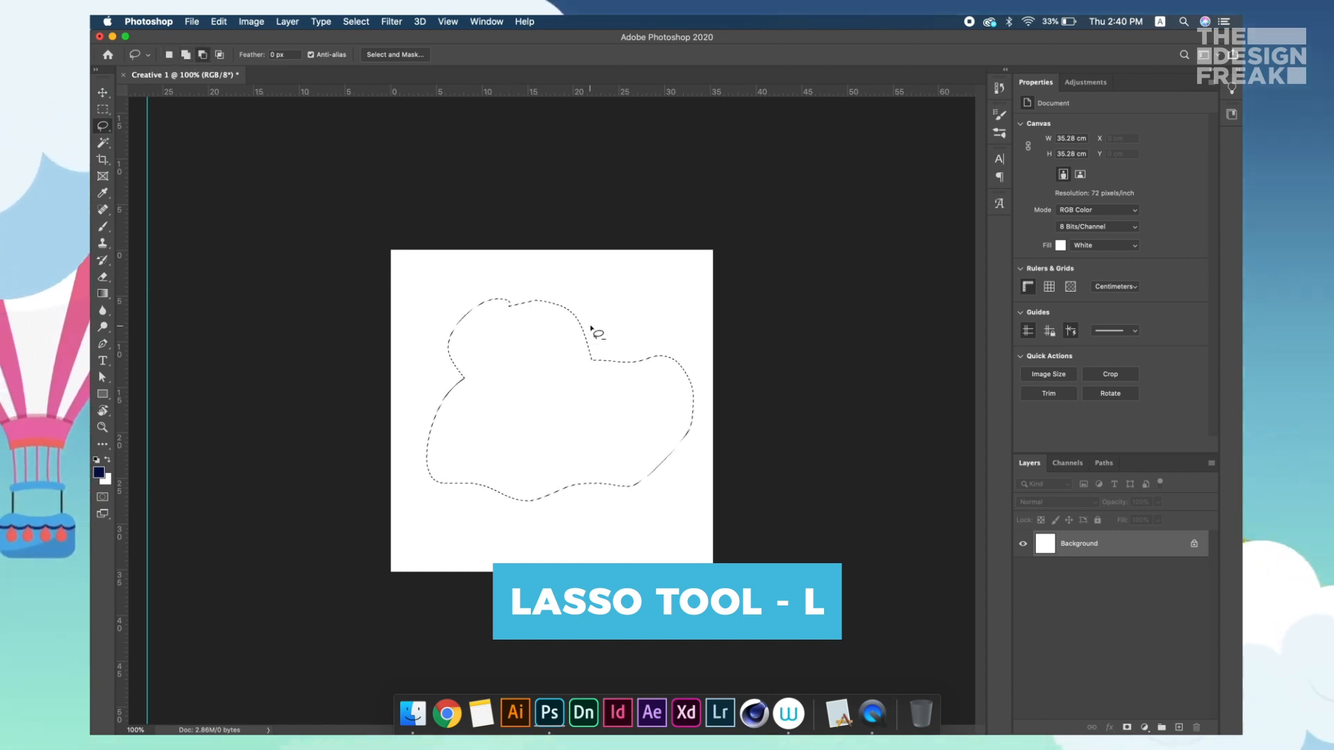
{"action": "key", "text": "super+d"}
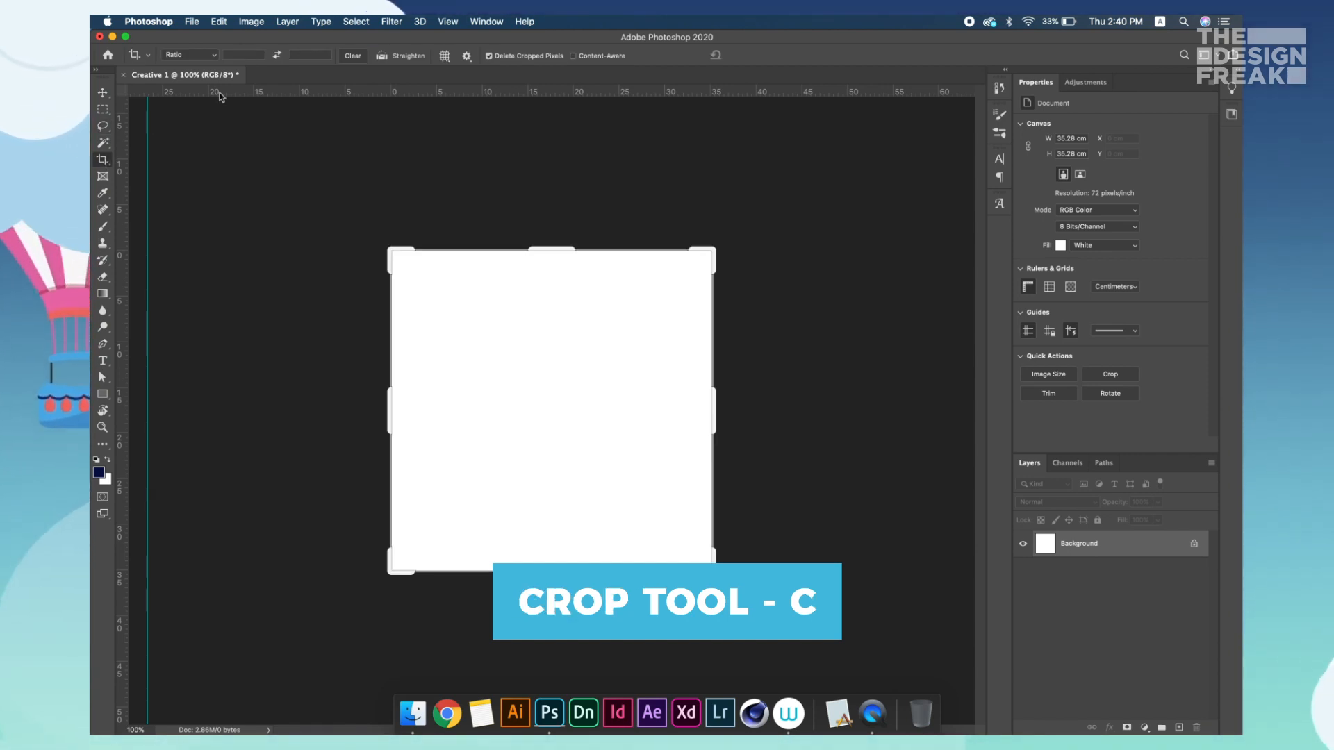
Resize the canvas with the Crop tool by shrinking the crop frame and extending it beyond the original edges, and apply the crop
{"action": "left_click_drag", "start_coordinate": [674, 247], "coordinate": [676, 314]}
{"action": "left_click_drag", "start_coordinate": [754, 199], "coordinate": [754, 201]}
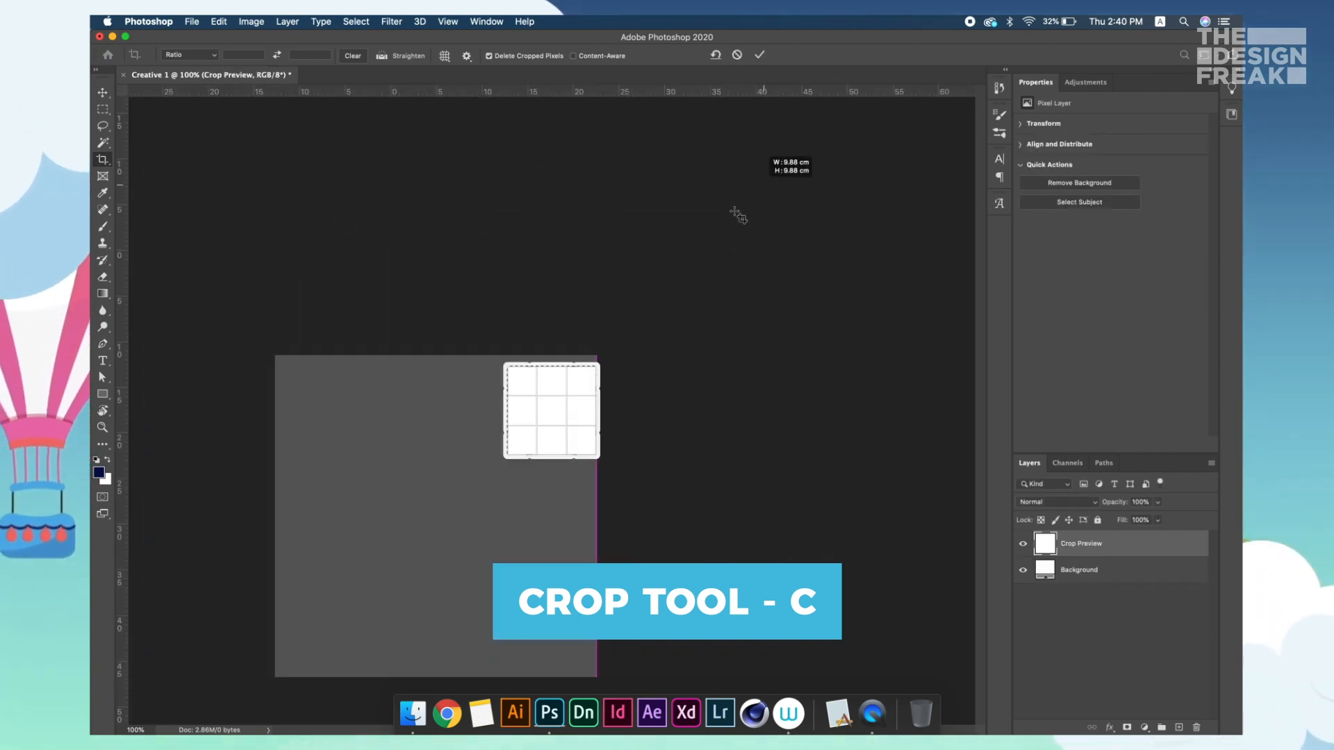
{"action": "left_click_drag", "start_coordinate": [593, 368], "coordinate": [760, 206]}
{"action": "left_click_drag", "start_coordinate": [314, 653], "coordinate": [283, 684]}
{"action": "key", "text": "Return"}
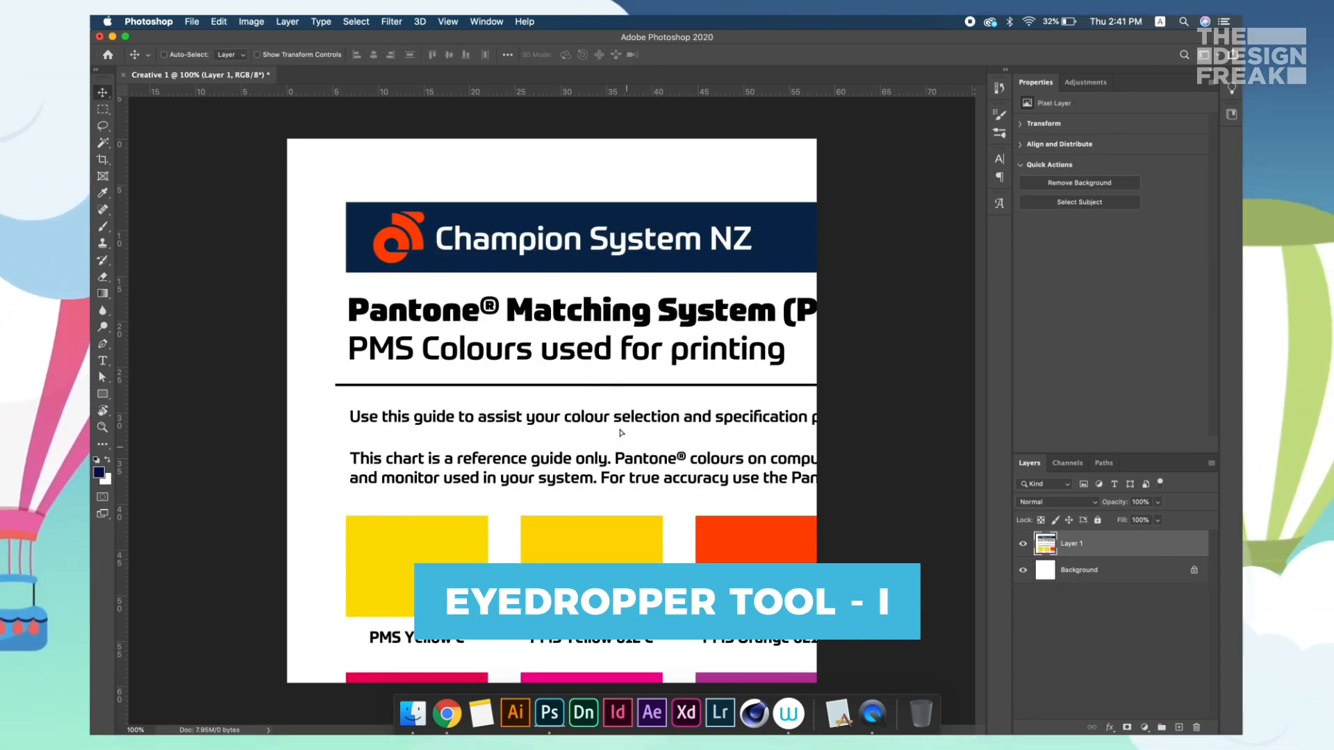
Move the pasted Pantone chart up, sample the PMS Yellow C swatch as the foreground colour, and check its hex code in the Color Picker
{"action": "left_click_drag", "start_coordinate": [604, 404], "coordinate": [593, 284]}
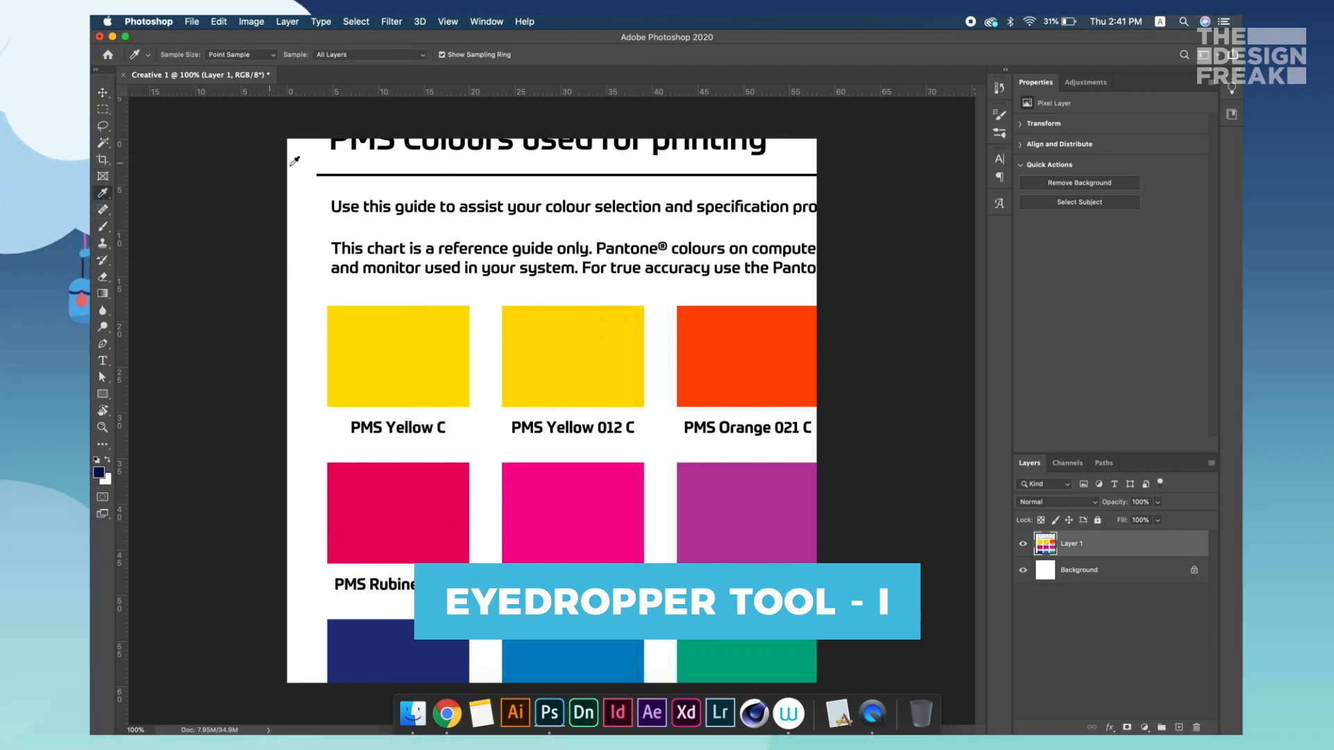
{"action": "left_click", "coordinate": [404, 360]}
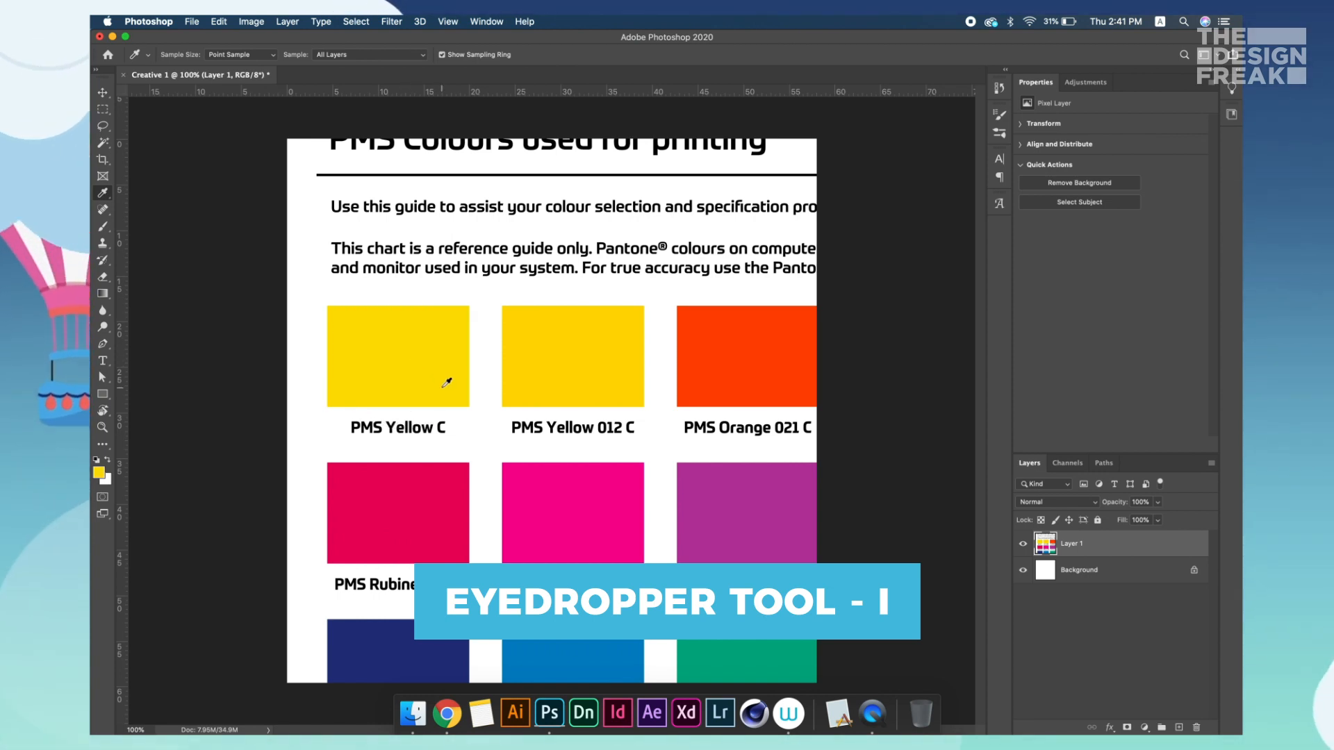
{"action": "left_click", "coordinate": [100, 474]}
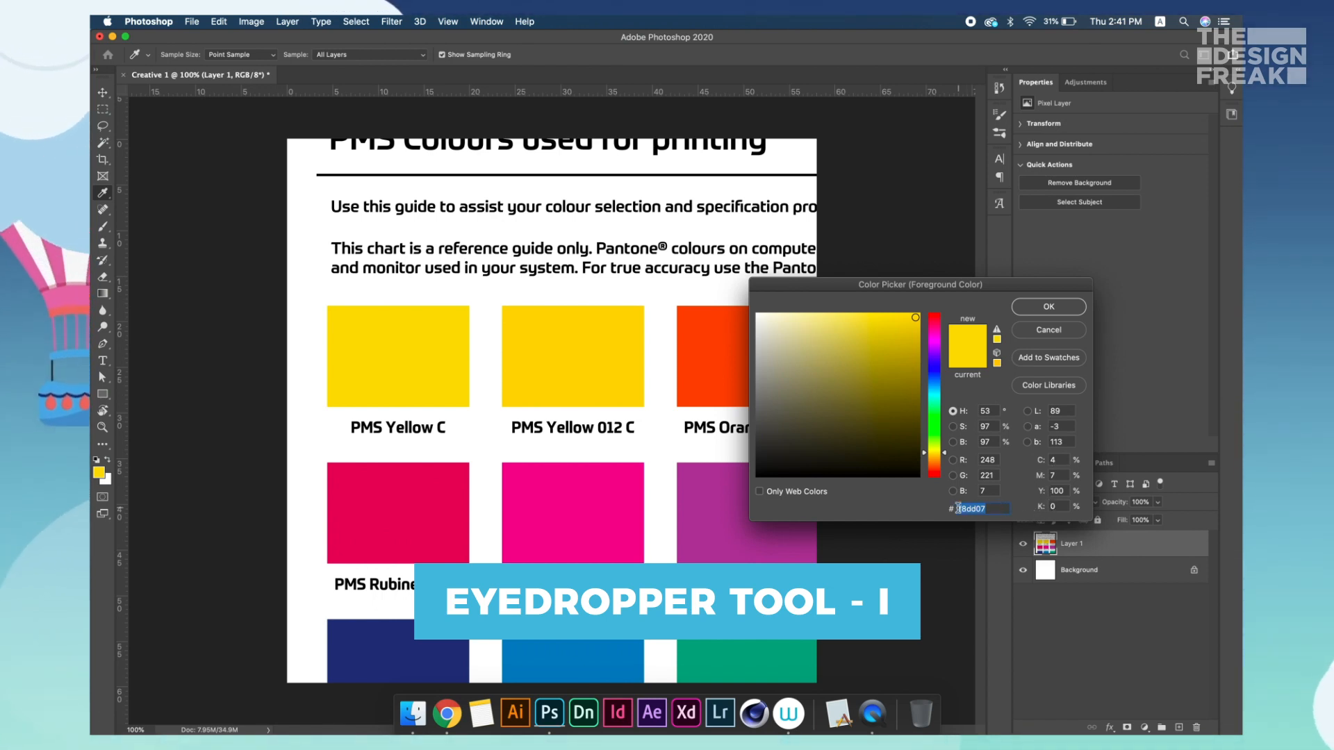
{"action": "left_click", "coordinate": [1065, 313]}
Sample the PMS Yellow 012 C, pink, purple and PMS Orange 021 C swatches in turn with the Eyedropper
{"action": "left_click", "coordinate": [594, 370]}
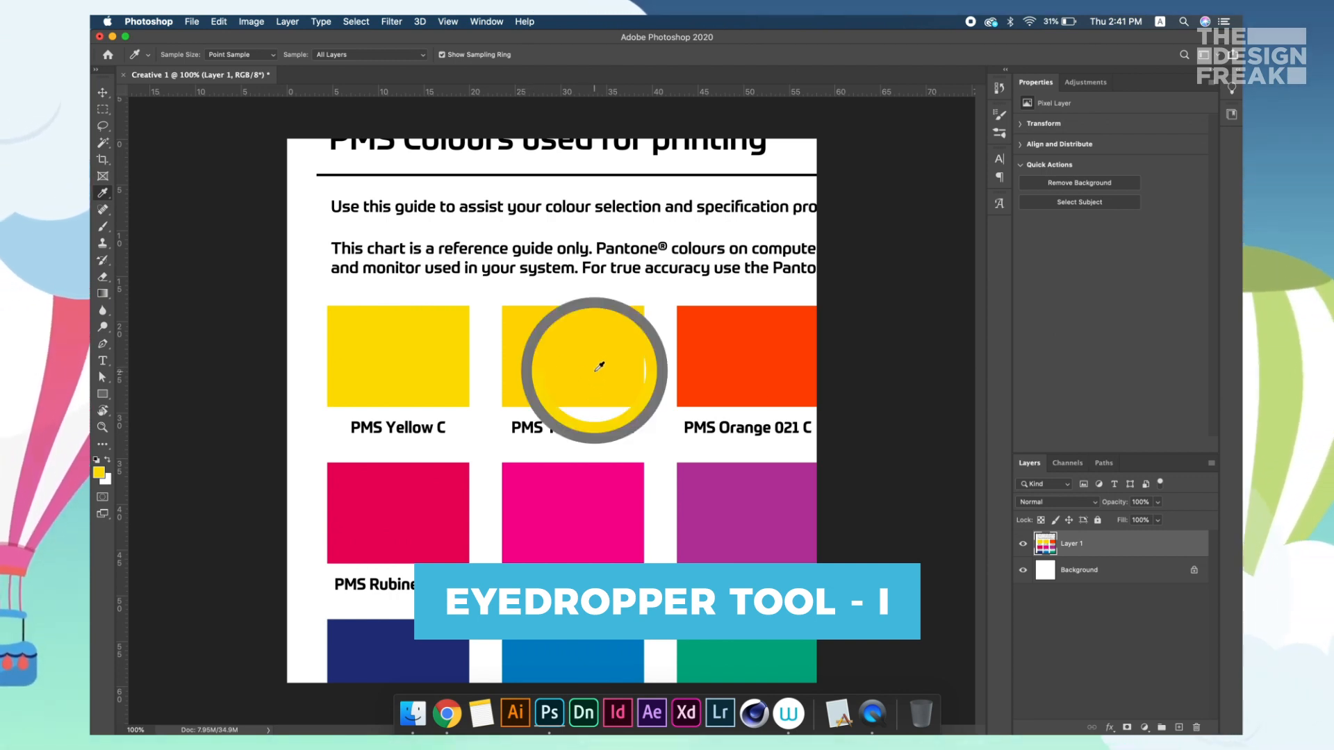
{"action": "left_click", "coordinate": [599, 525]}
{"action": "left_click", "coordinate": [766, 513]}
{"action": "left_click", "coordinate": [788, 388]}
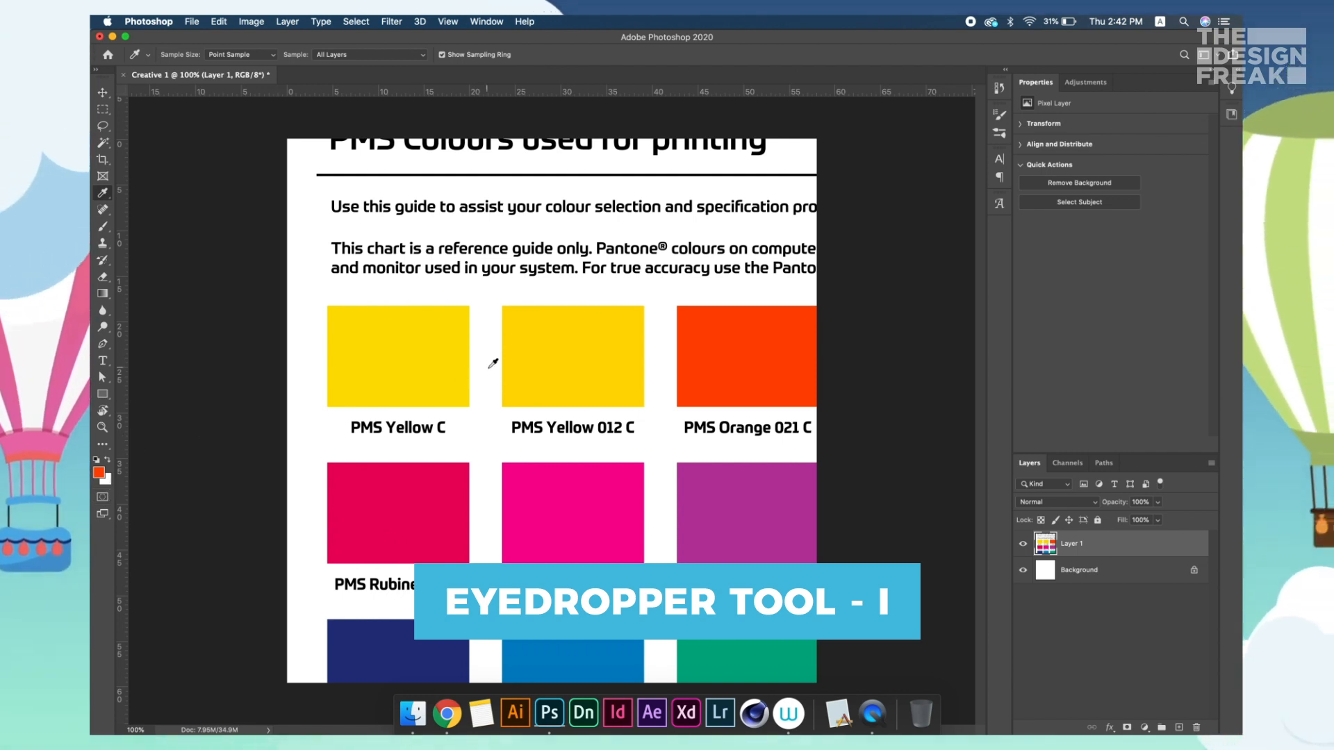
Set the PMS Rubine Red swatch as the foreground colour and PMS Yellow 012 C as the background colour by sampling and interchanging them
{"action": "left_click", "coordinate": [425, 510]}
{"action": "key", "text": "x"}
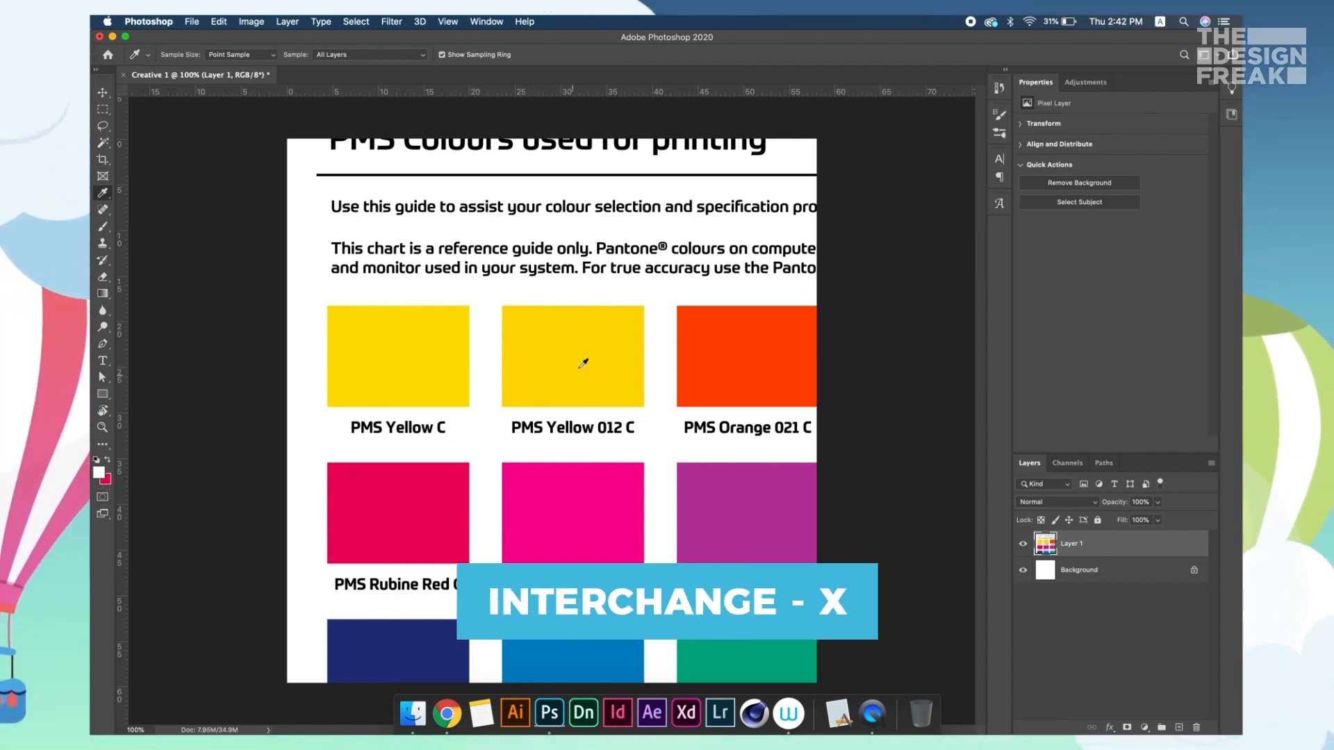
{"action": "left_click", "coordinate": [583, 362]}
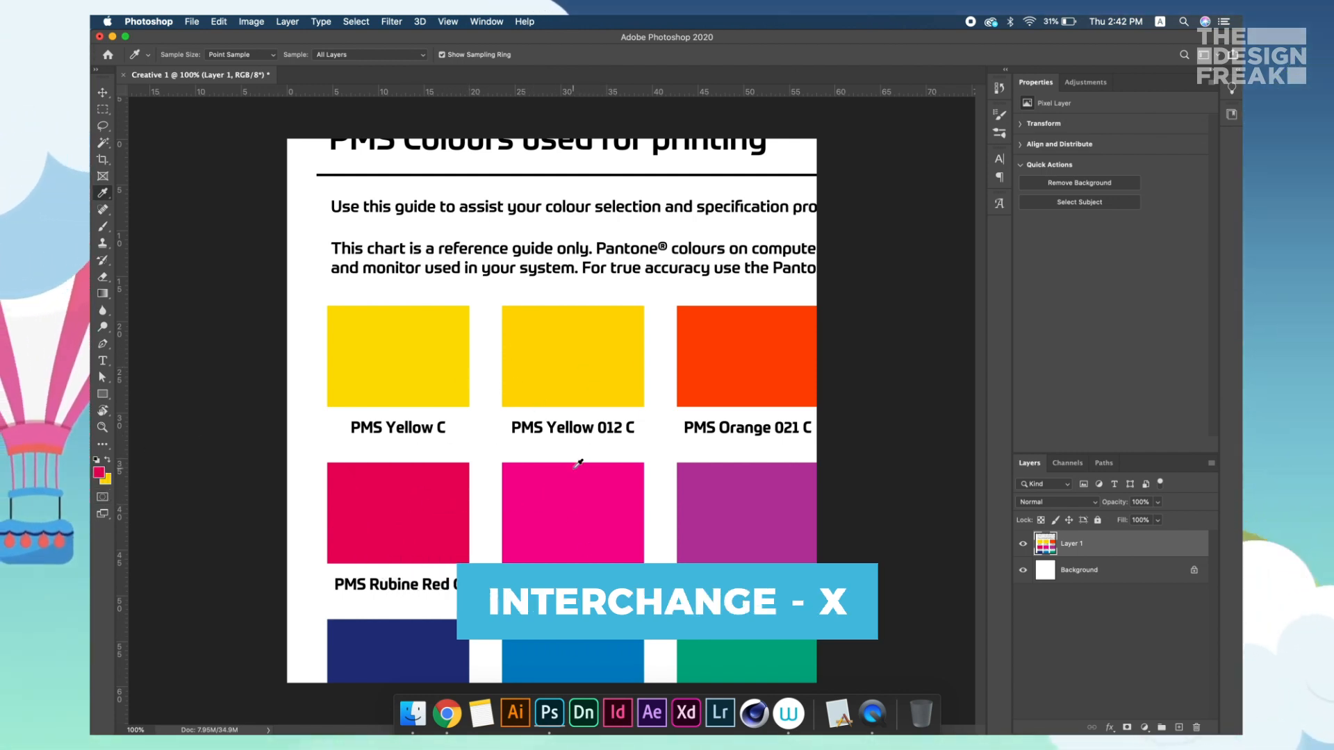
{"action": "key", "text": "x"}
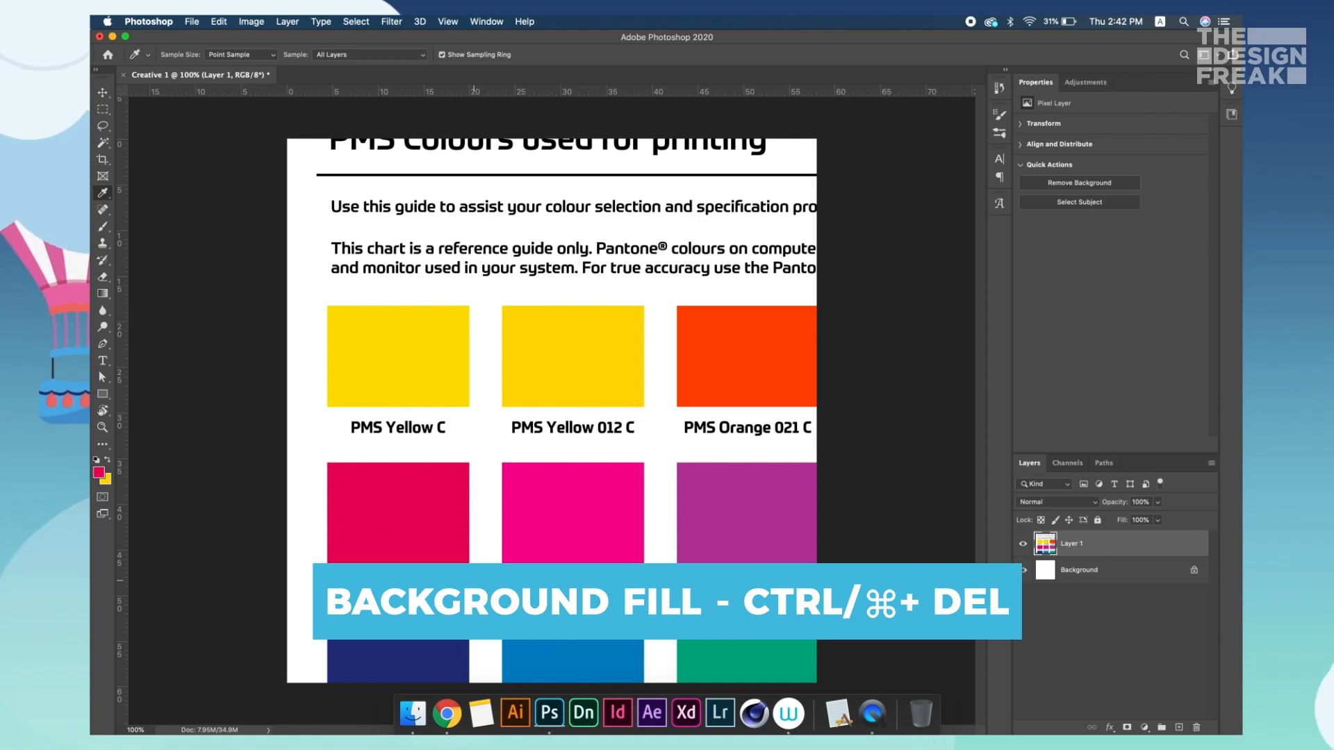
Fill Layer 1 with the yellow background colour and keep the regular Eyedropper Tool selected from its tool group
{"action": "key", "text": "super+BackSpace"}
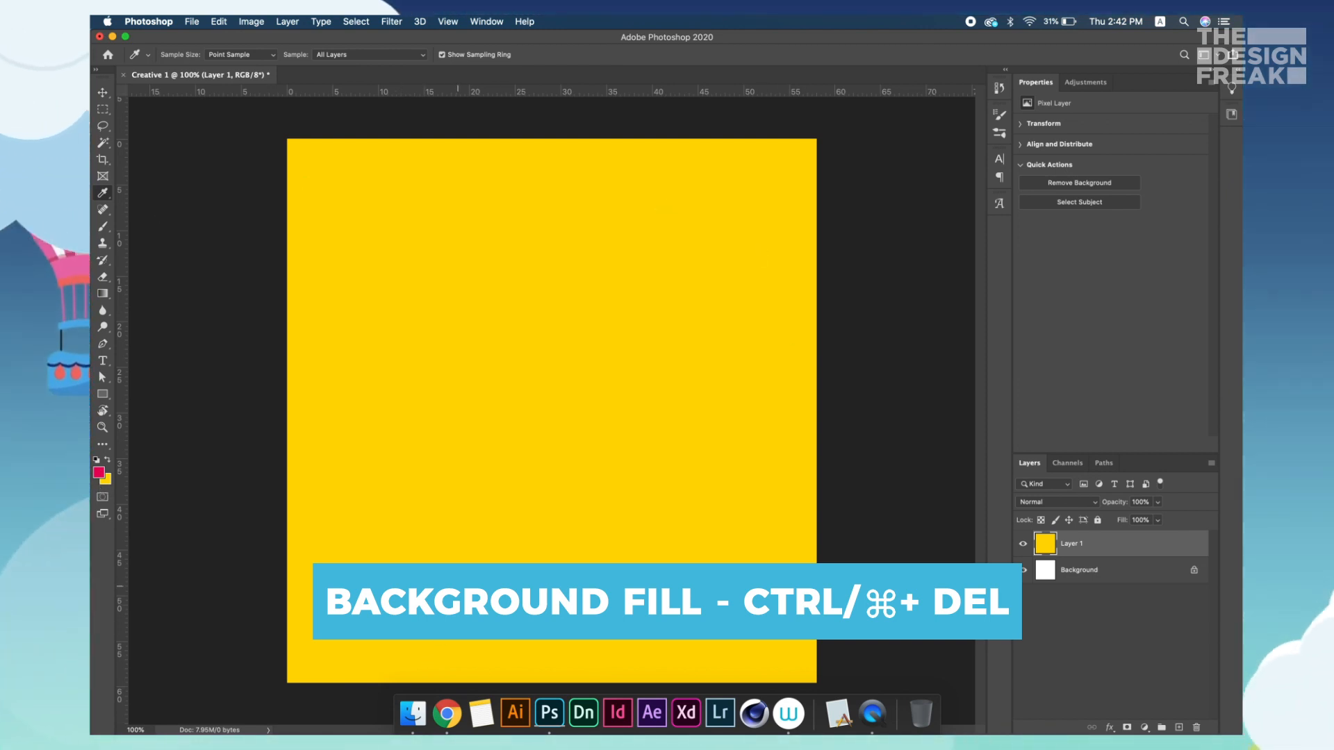
{"action": "right_click", "coordinate": [104, 195]}
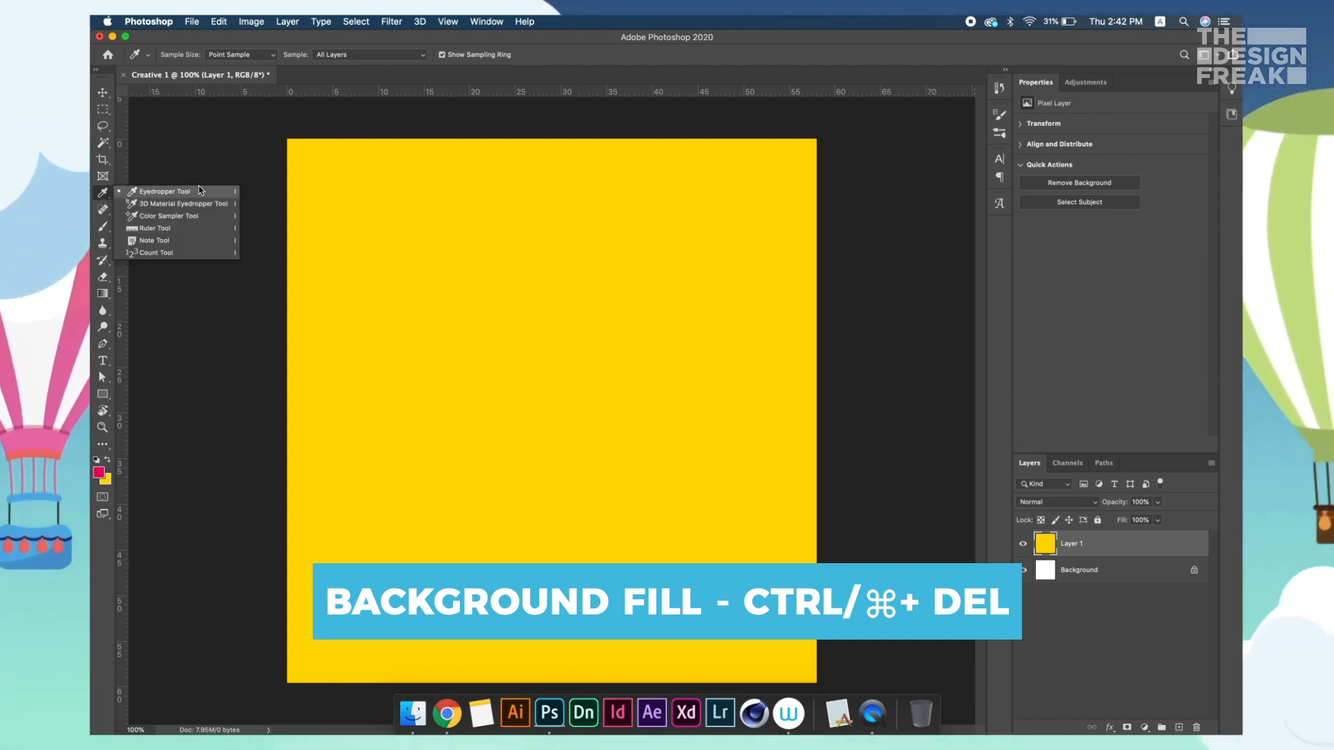
{"action": "left_click", "coordinate": [174, 192]}
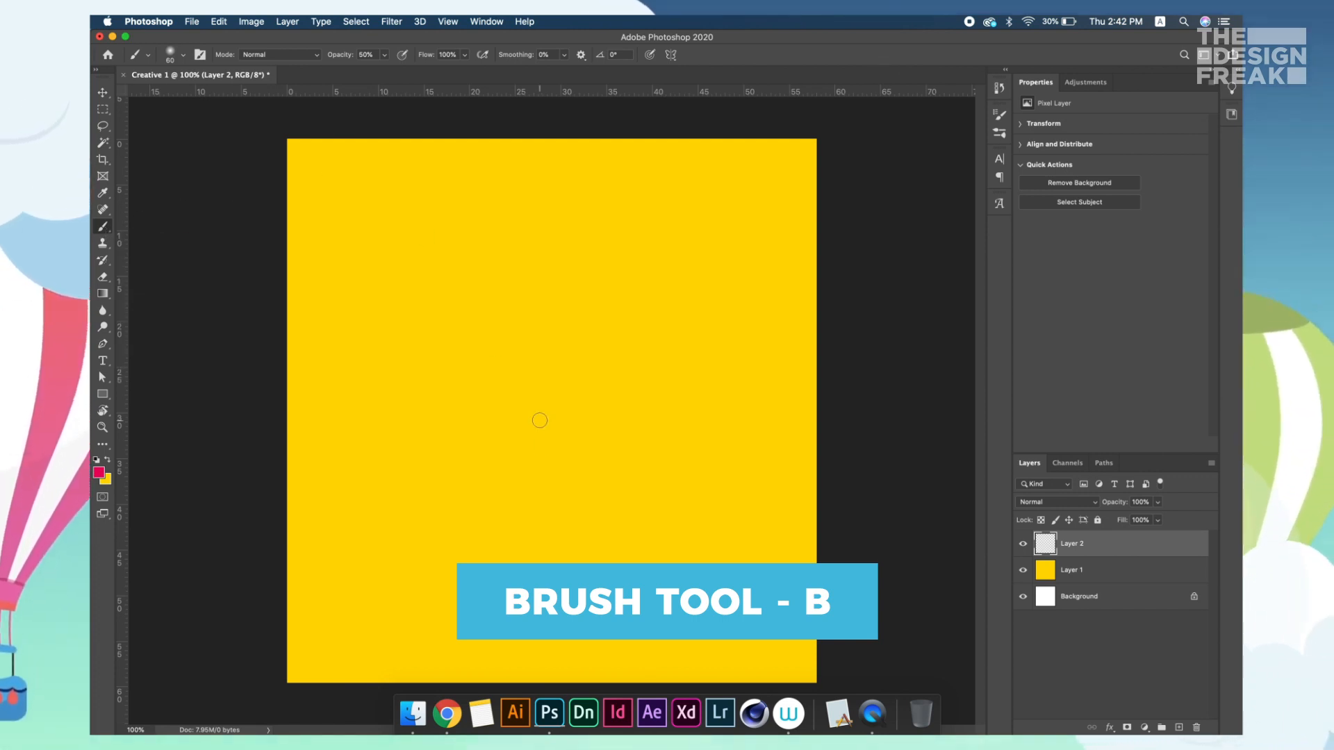
Reduce the brush size to 8 px and paint several long wavy strokes across the canvas on Layer 2 with the red foreground colour
{"action": "key", "text": "bracketleft"}
{"action": "key", "text": "bracketleft"}
{"action": "key", "text": "bracketleft"}
{"action": "key", "text": "bracketleft"}
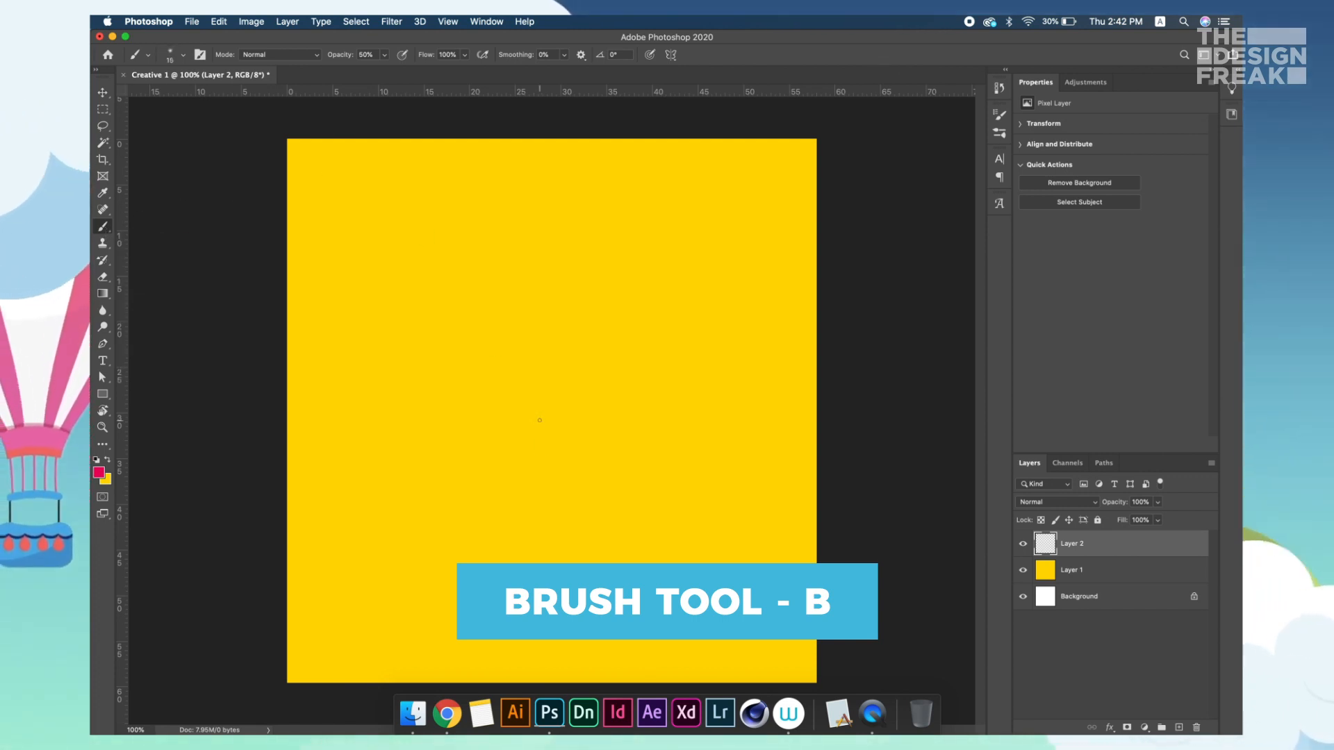
{"action": "mouse_move", "coordinate": [273, 434]}
{"action": "left_mouse_down"}
{"action": "mouse_move", "coordinate": [551, 370]}
{"action": "mouse_move", "coordinate": [756, 430]}
{"action": "left_mouse_up"}
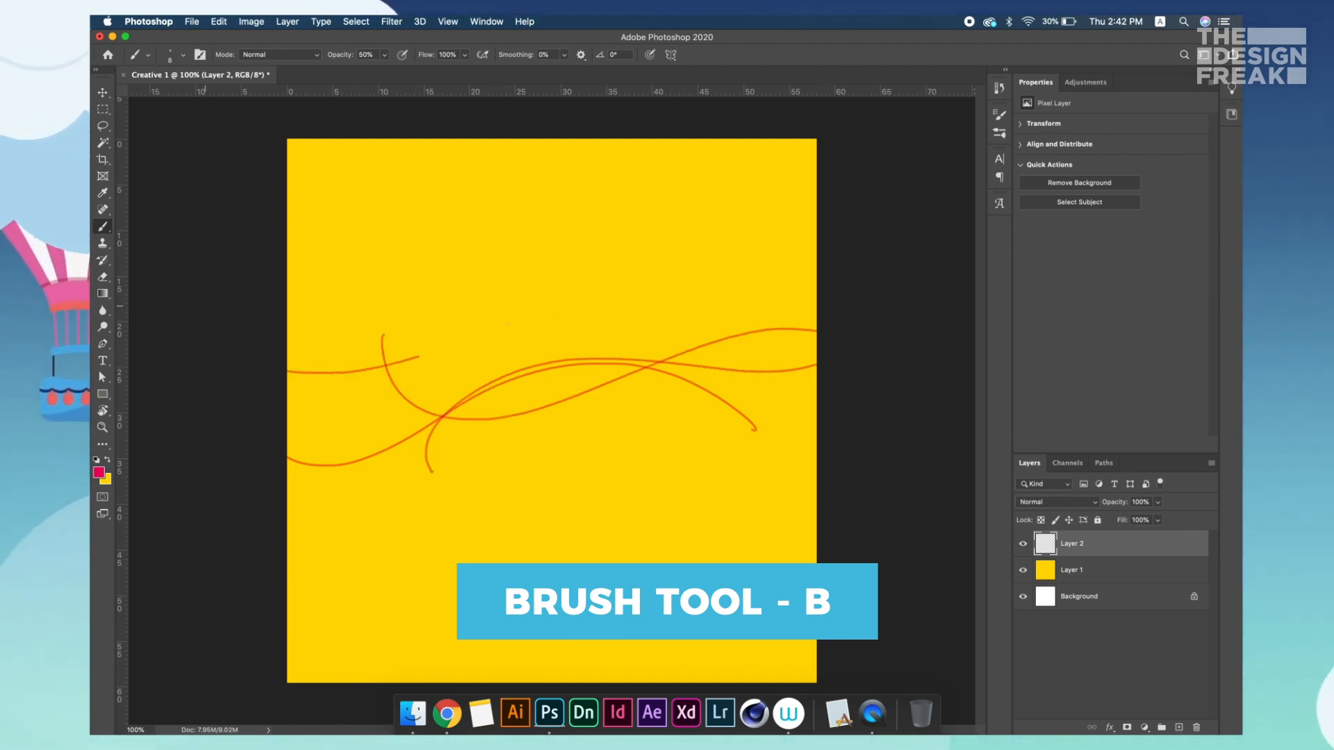
{"action": "left_click_drag", "start_coordinate": [419, 357], "coordinate": [790, 375]}
{"action": "mouse_move", "coordinate": [845, 321]}
{"action": "left_mouse_down"}
{"action": "mouse_move", "coordinate": [521, 278]}
{"action": "mouse_move", "coordinate": [330, 450]}
{"action": "left_mouse_up"}
{"action": "mouse_move", "coordinate": [267, 266]}
{"action": "left_mouse_down"}
{"action": "mouse_move", "coordinate": [770, 290]}
{"action": "mouse_move", "coordinate": [806, 385]}
{"action": "left_mouse_up"}
{"action": "left_click_drag", "start_coordinate": [830, 314], "coordinate": [287, 473]}
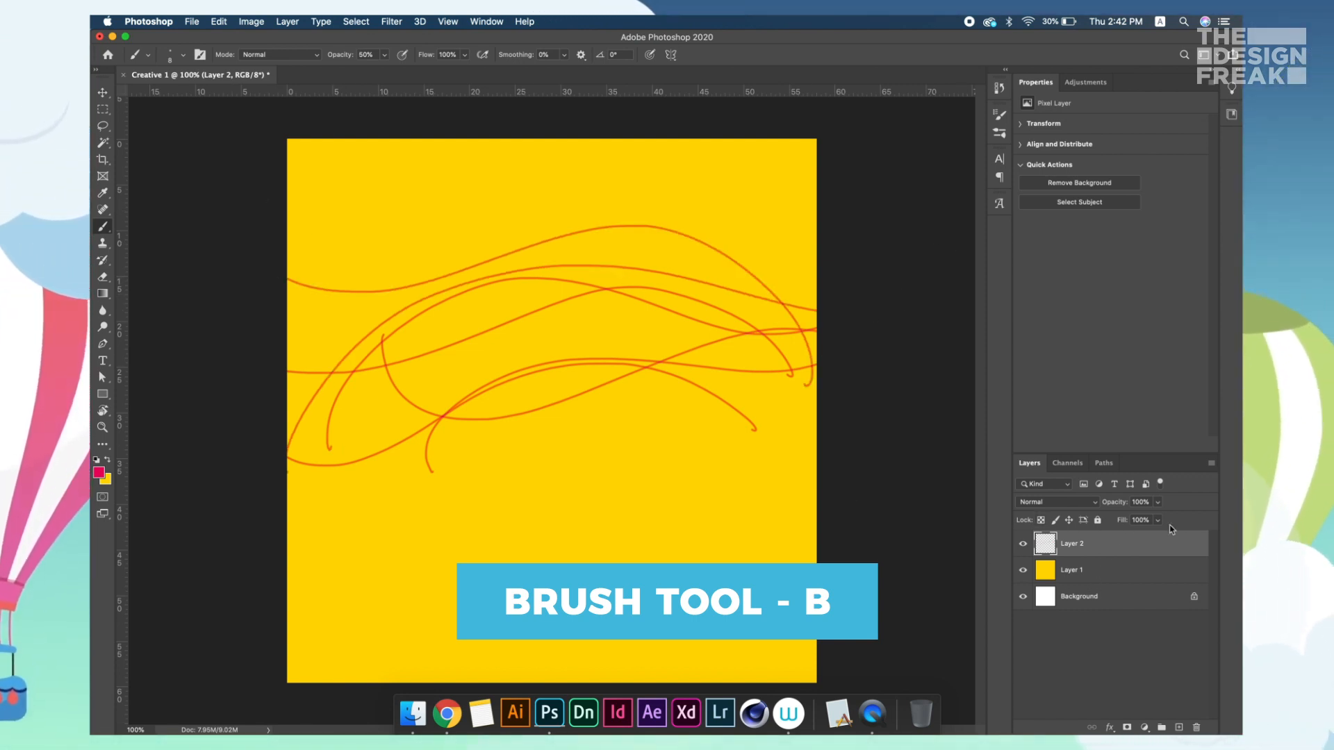
{"action": "left_click_drag", "start_coordinate": [287, 581], "coordinate": [776, 561]}
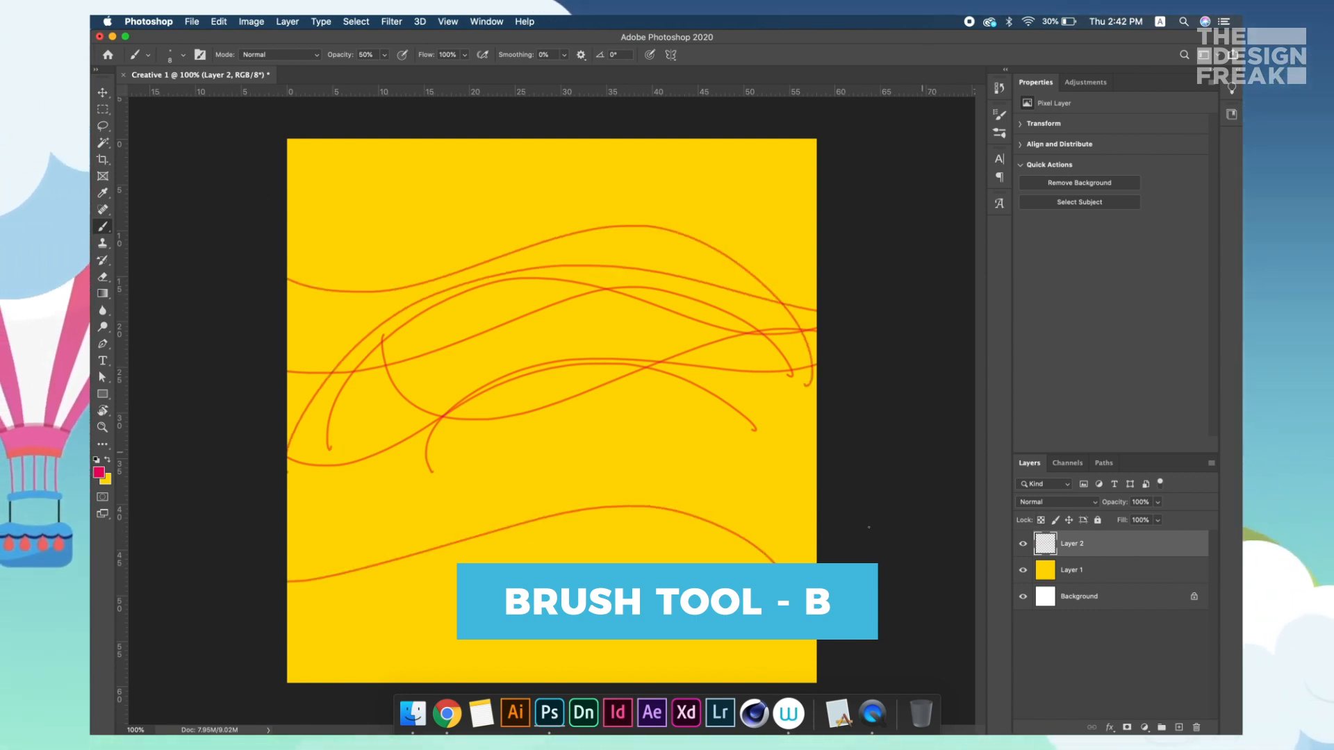
{"action": "mouse_move", "coordinate": [186, 221]}
{"action": "left_mouse_down"}
{"action": "mouse_move", "coordinate": [553, 195]}
{"action": "mouse_move", "coordinate": [670, 267]}
{"action": "left_mouse_up"}
{"action": "left_click_drag", "start_coordinate": [618, 160], "coordinate": [569, 497]}
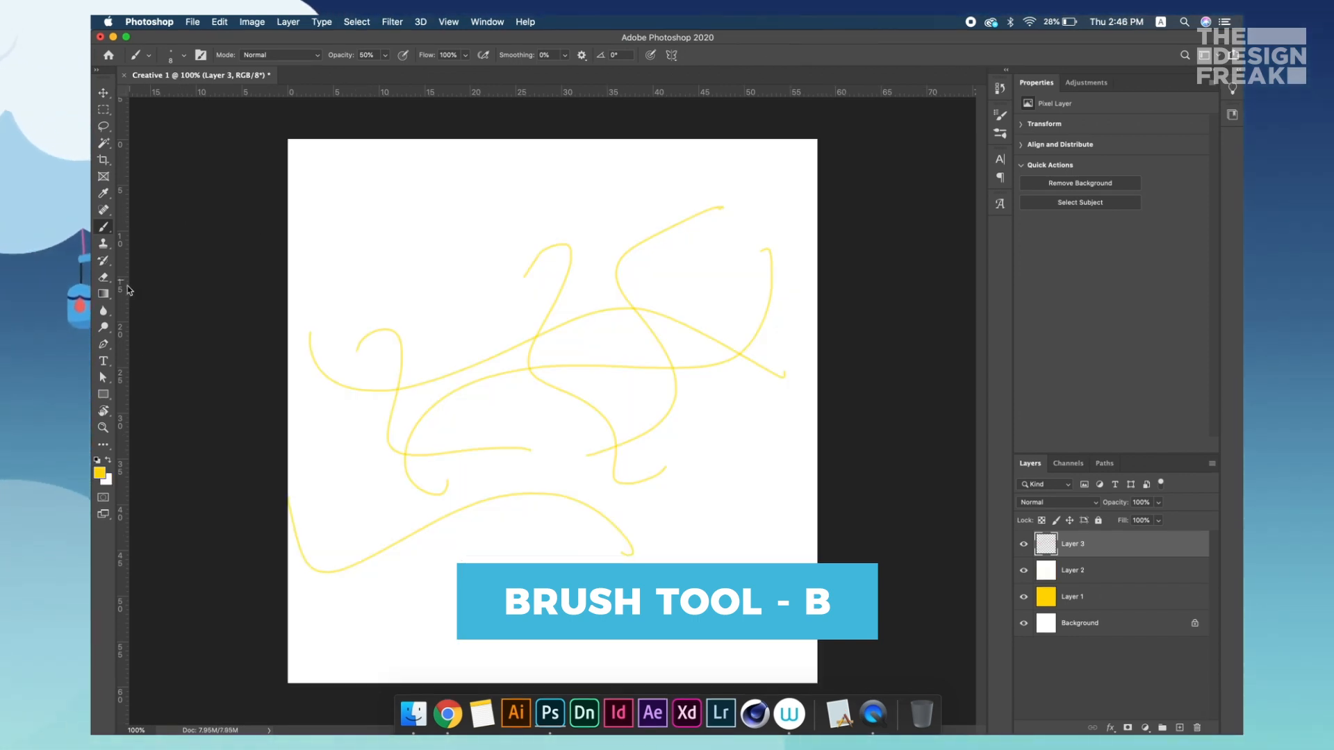
Switch to the Gradient tool and look at the Foreground to Background gradient in the Gradient Editor without changing it
{"action": "key", "text": "g"}
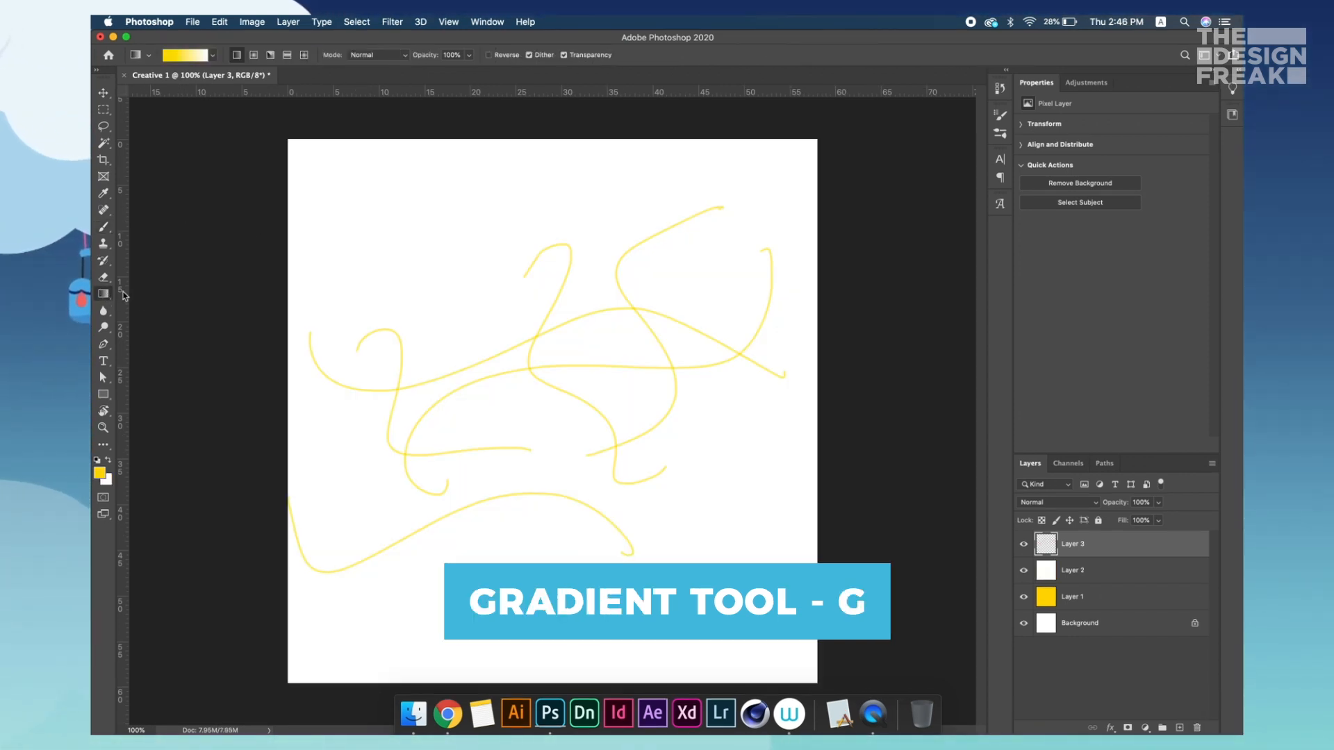
{"action": "left_click", "coordinate": [185, 55]}
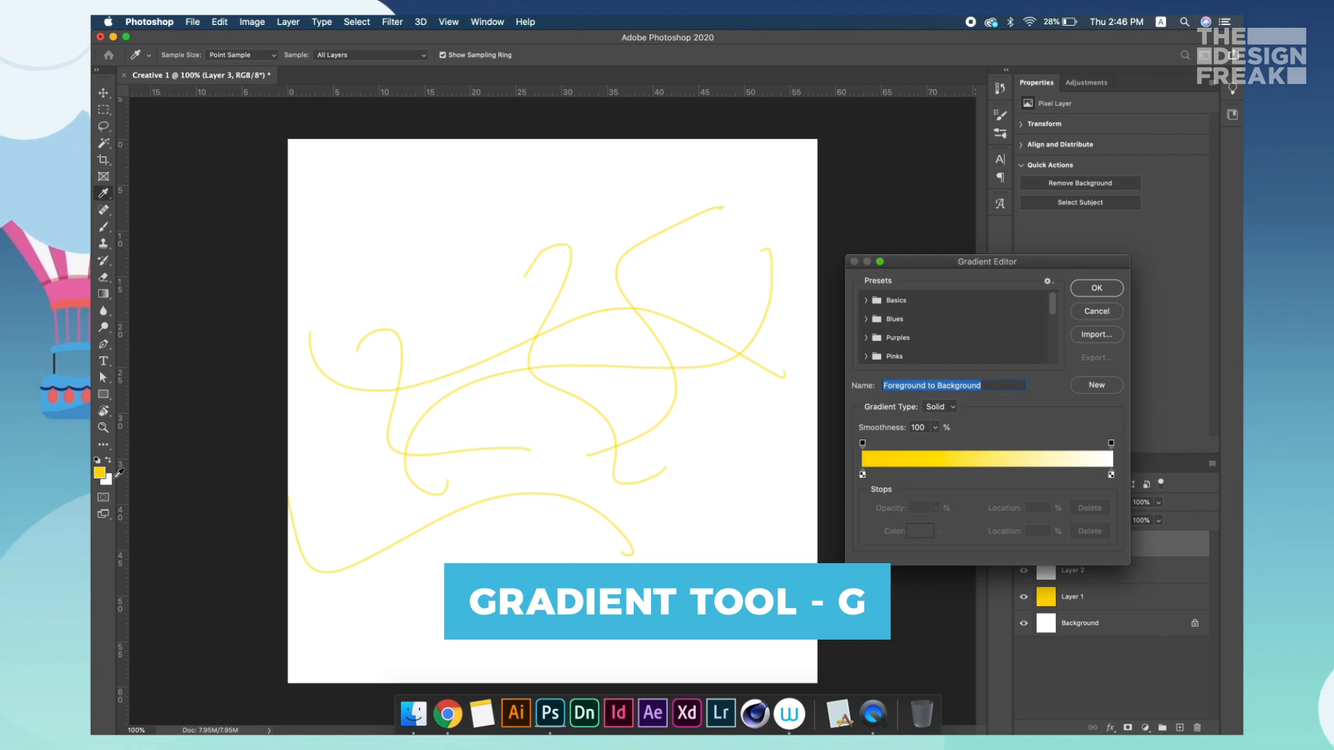
{"action": "left_click", "coordinate": [1100, 311]}
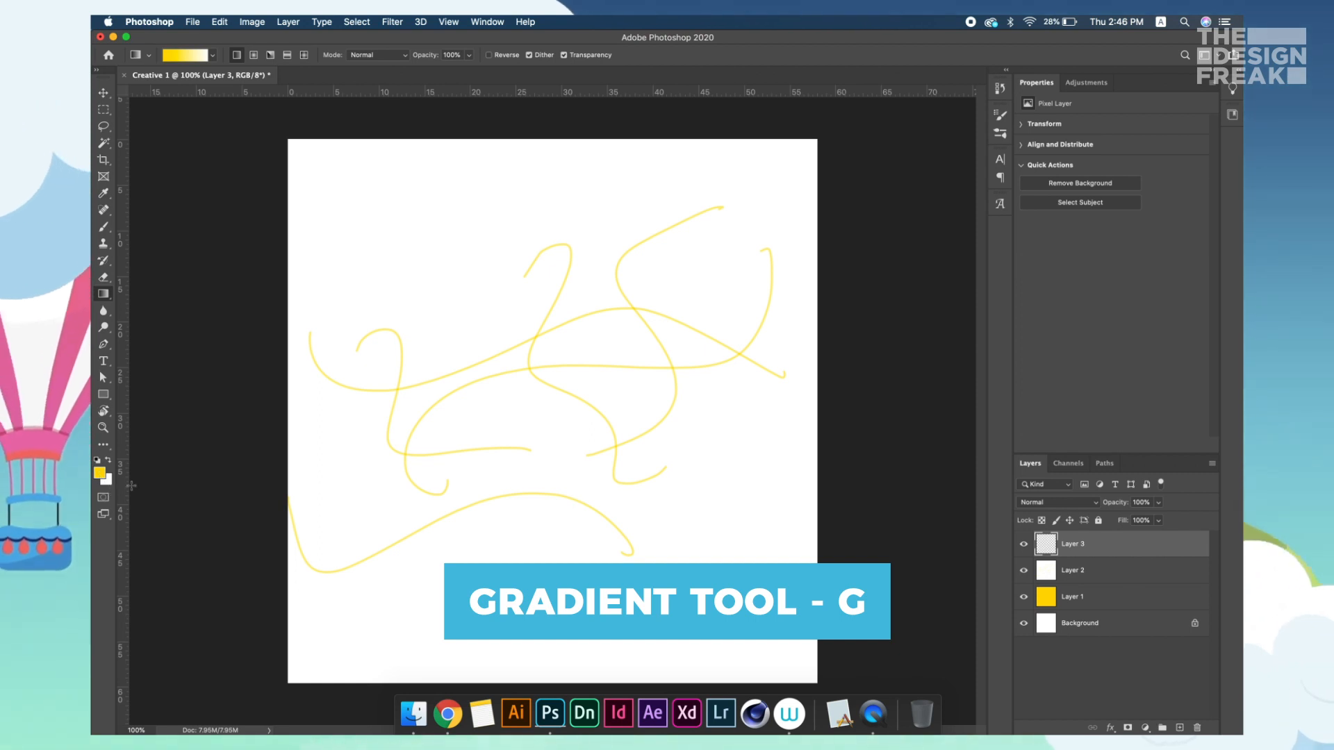
Set the foreground colour to pink and the background colour to light purple 9f9fff for the gradient
{"action": "left_click", "coordinate": [99, 475]}
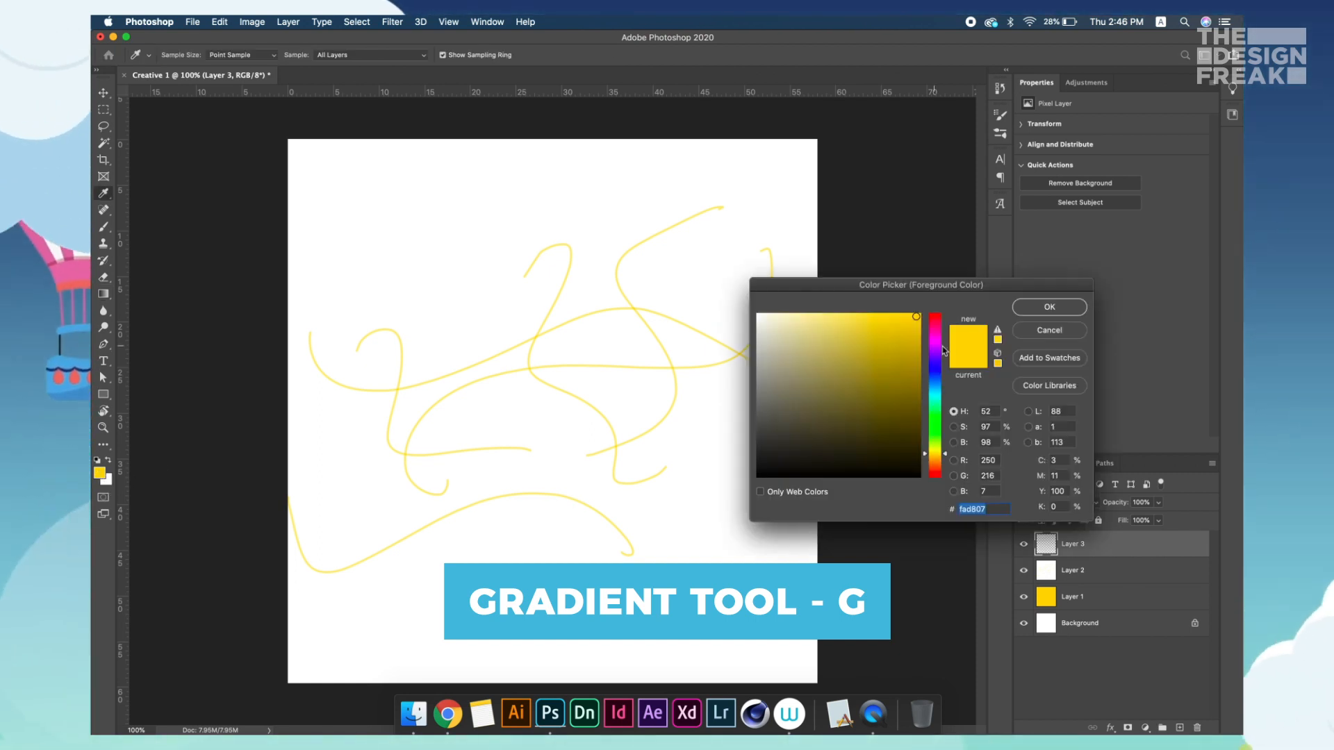
{"action": "left_click", "coordinate": [940, 328]}
{"action": "left_click", "coordinate": [1033, 311]}
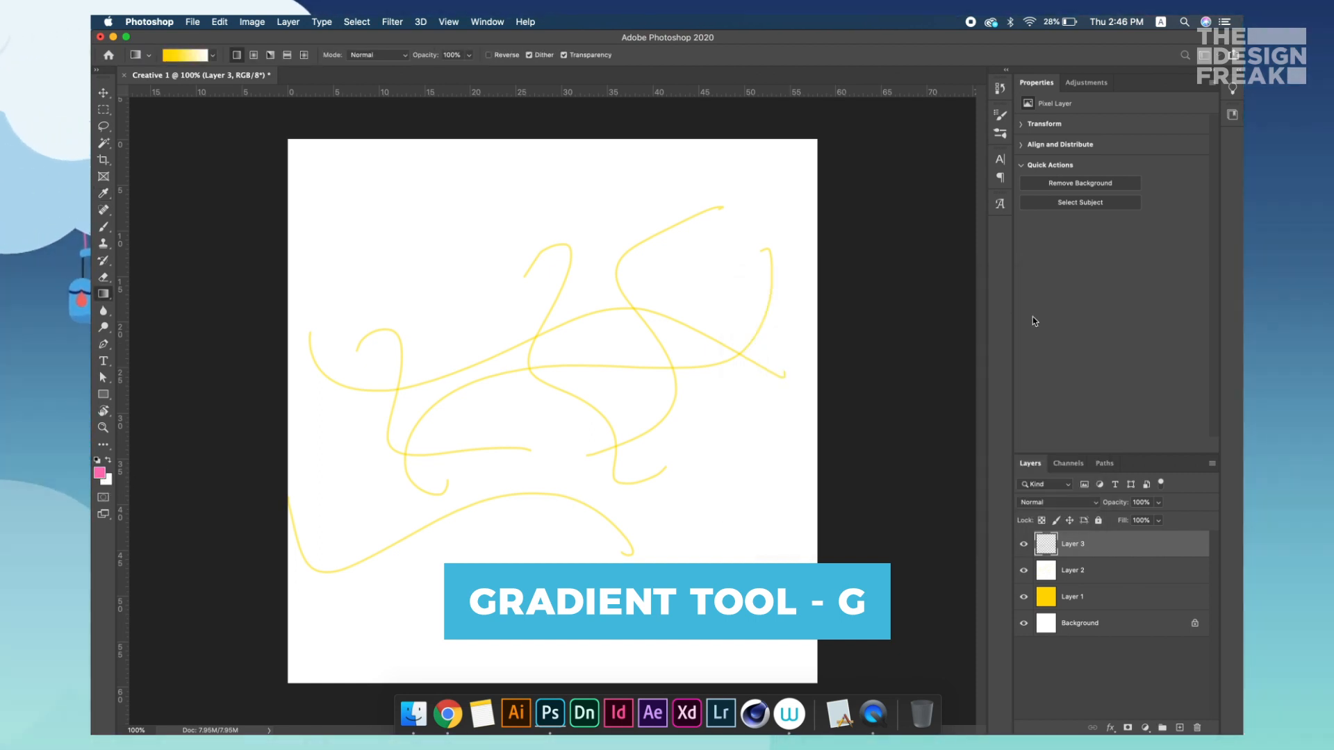
{"action": "left_click", "coordinate": [106, 481]}
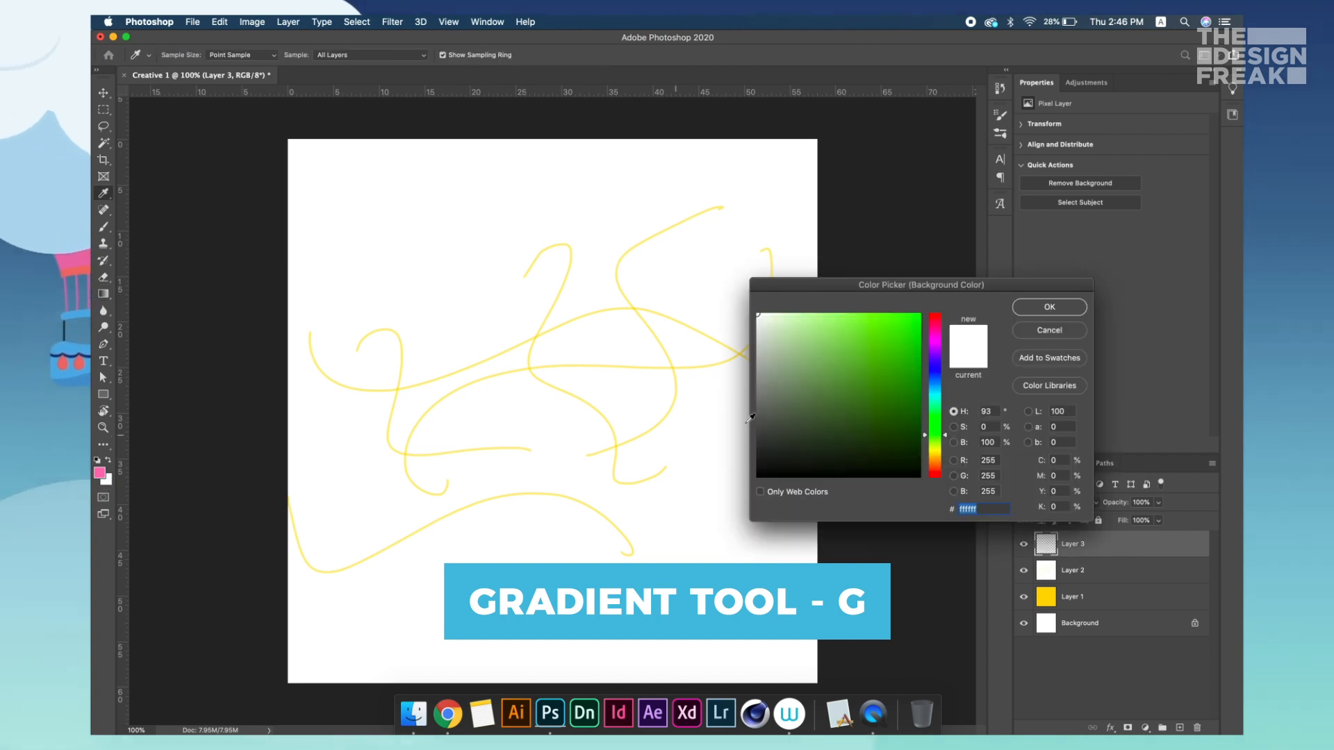
{"action": "left_click", "coordinate": [936, 368]}
{"action": "left_click", "coordinate": [819, 314]}
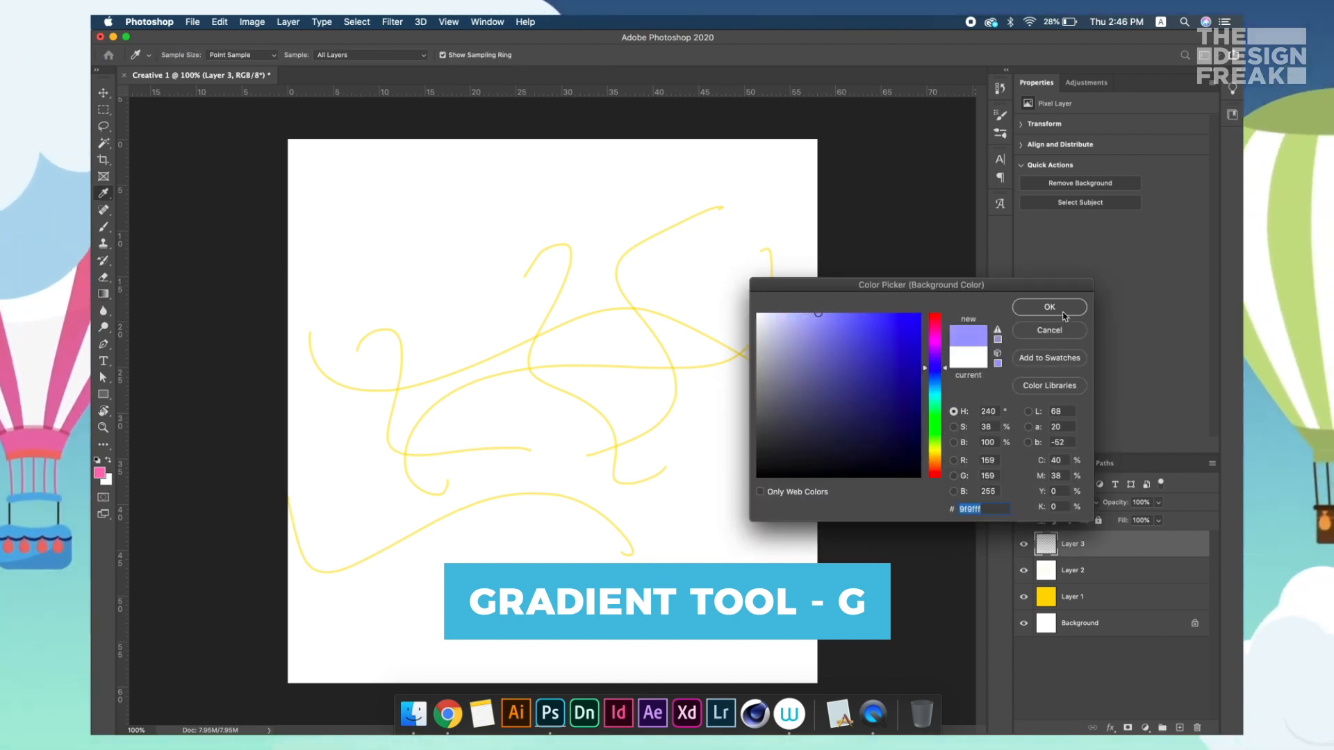
{"action": "left_click", "coordinate": [1062, 314]}
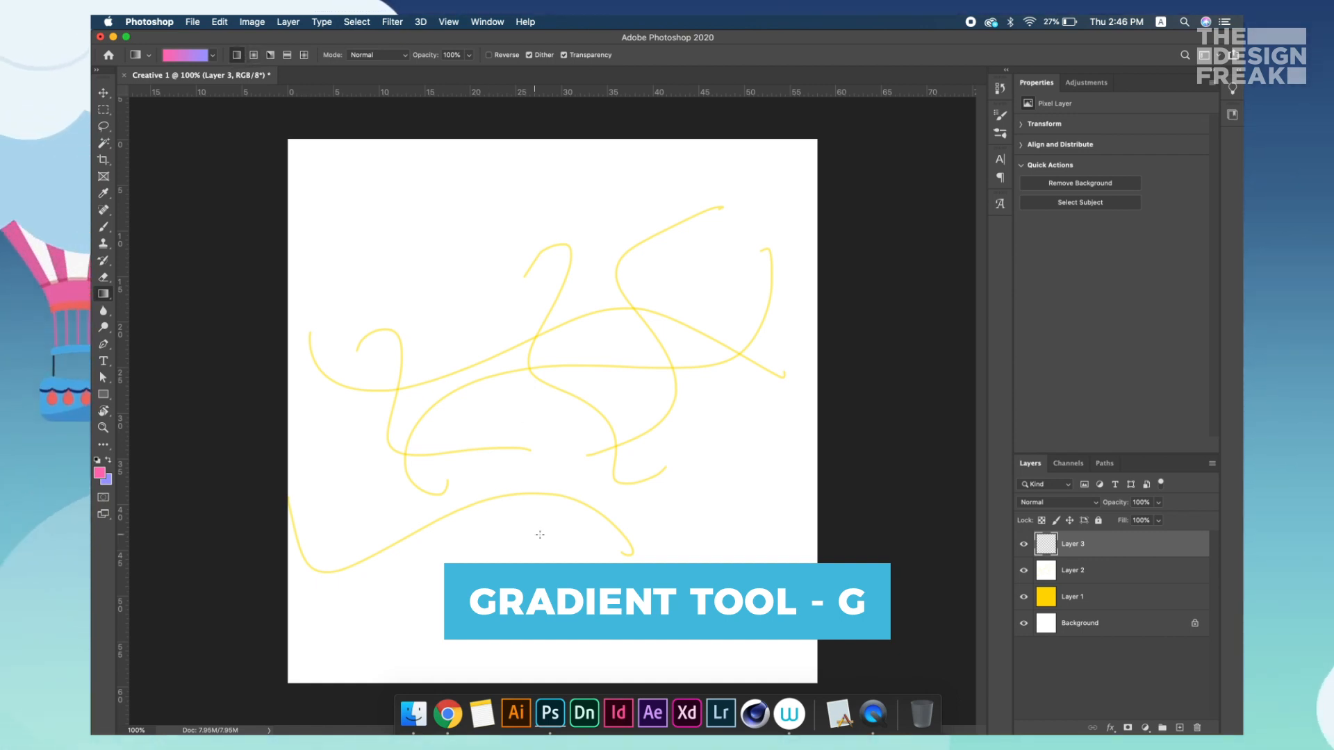
Fill Layer 3 with linear pink-to-purple gradients, first vertically upward and downward, and diagonally across the canvas
{"action": "left_click_drag", "start_coordinate": [559, 655], "coordinate": [560, 551]}
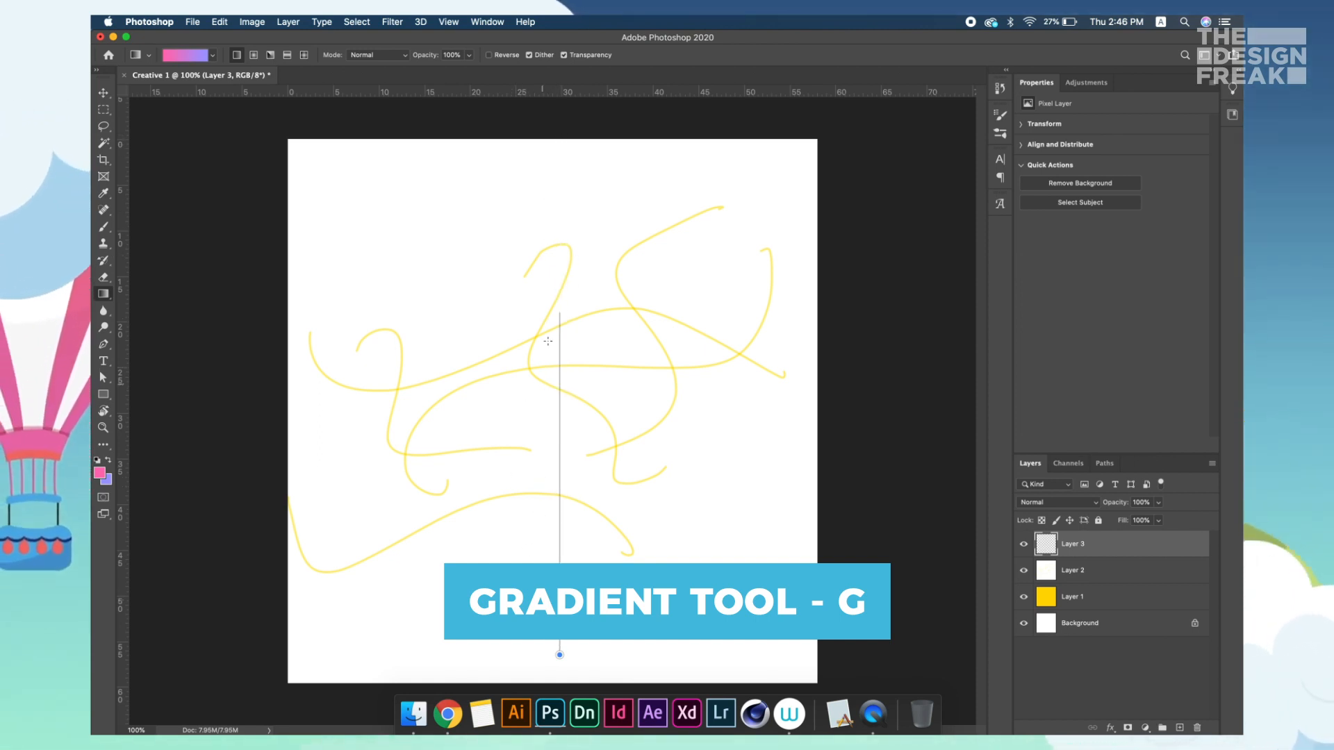
{"action": "left_click_drag", "start_coordinate": [559, 640], "coordinate": [596, 110]}
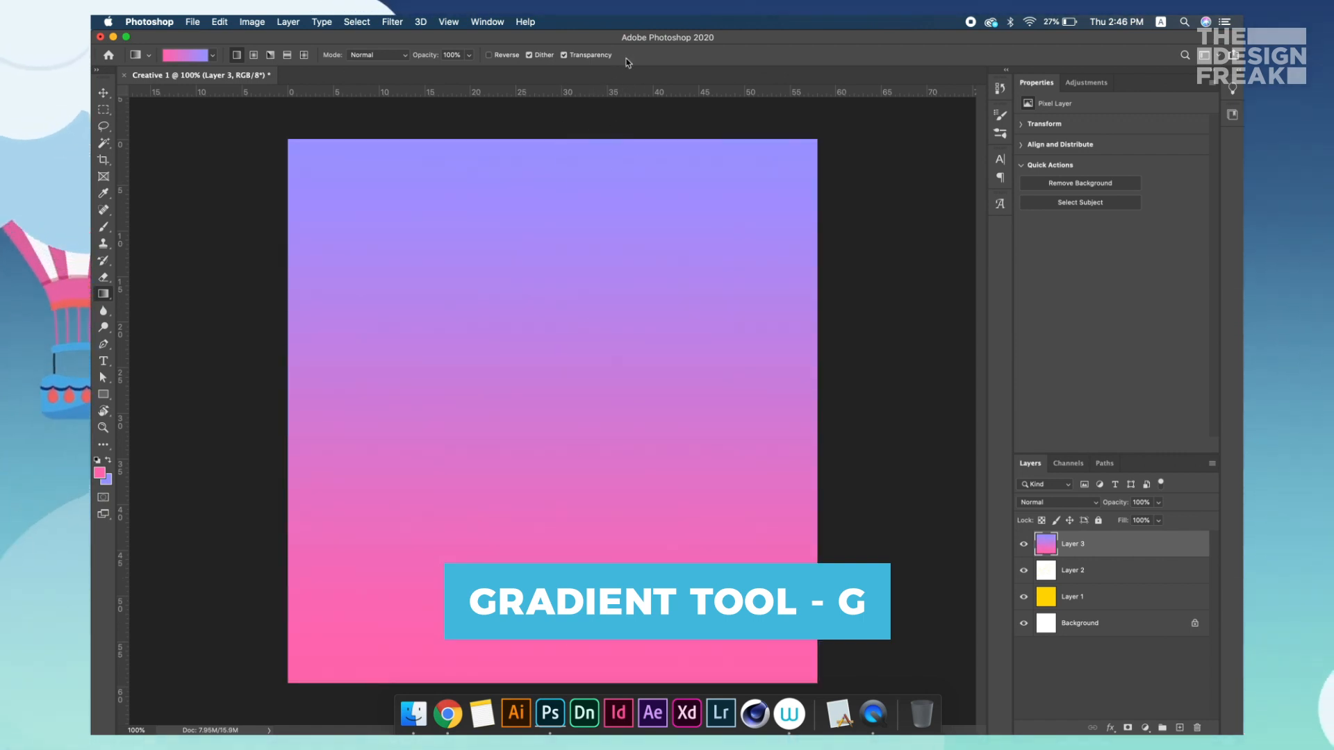
{"action": "left_click_drag", "start_coordinate": [595, 171], "coordinate": [596, 643]}
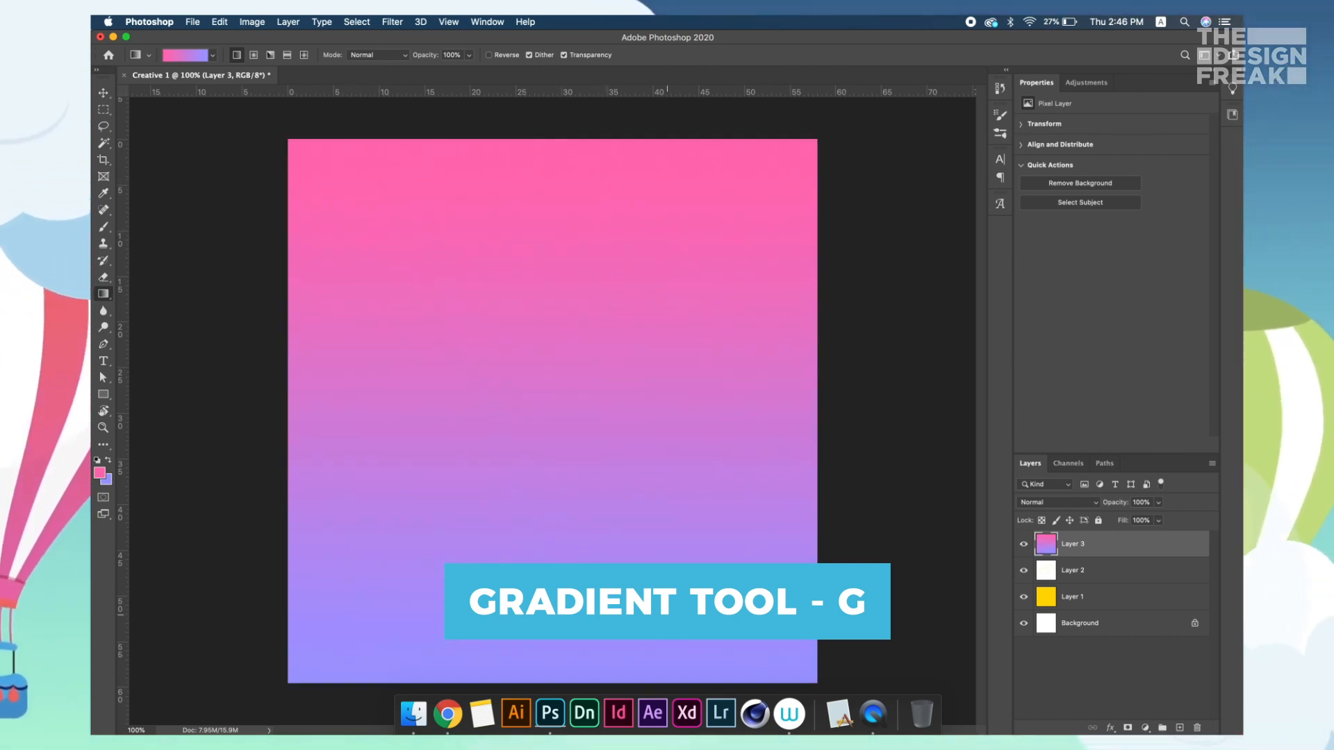
{"action": "left_click_drag", "start_coordinate": [372, 174], "coordinate": [668, 615]}
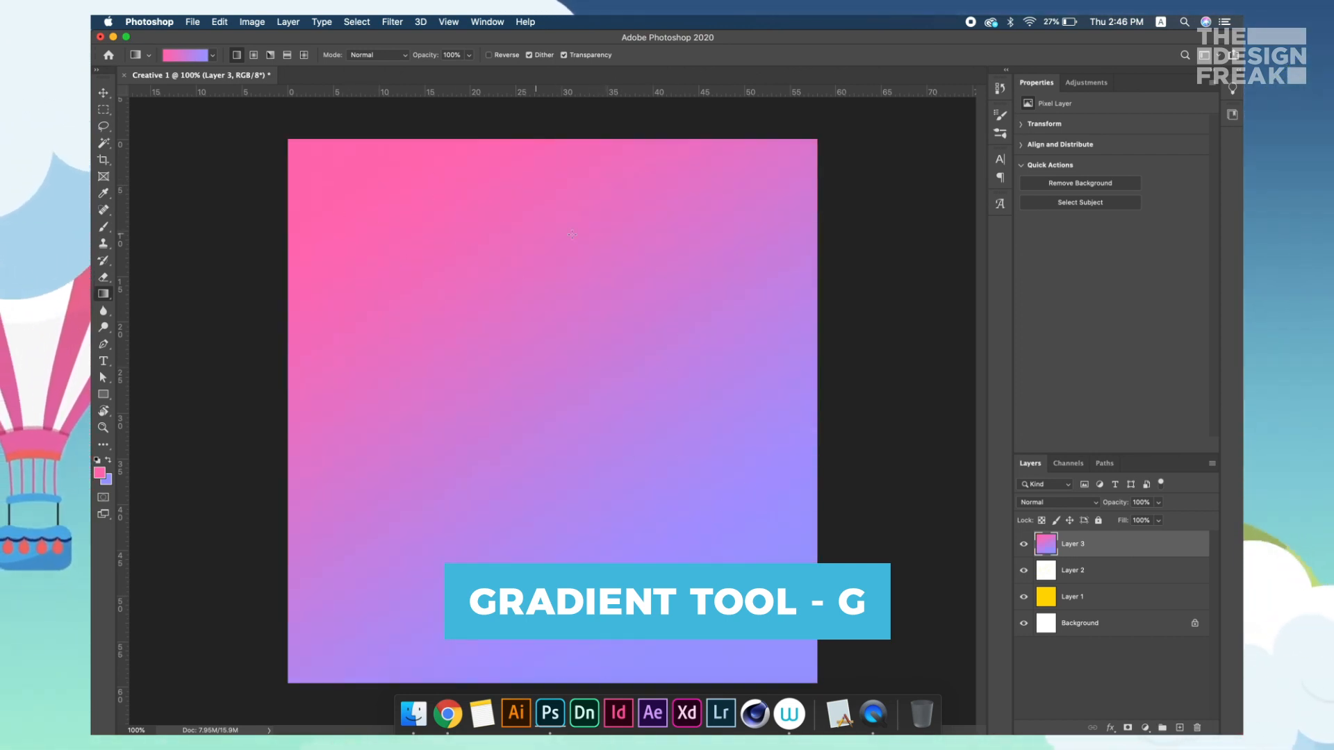
{"action": "left_click_drag", "start_coordinate": [510, 399], "coordinate": [444, 472]}
{"action": "left_click_drag", "start_coordinate": [430, 237], "coordinate": [651, 522]}
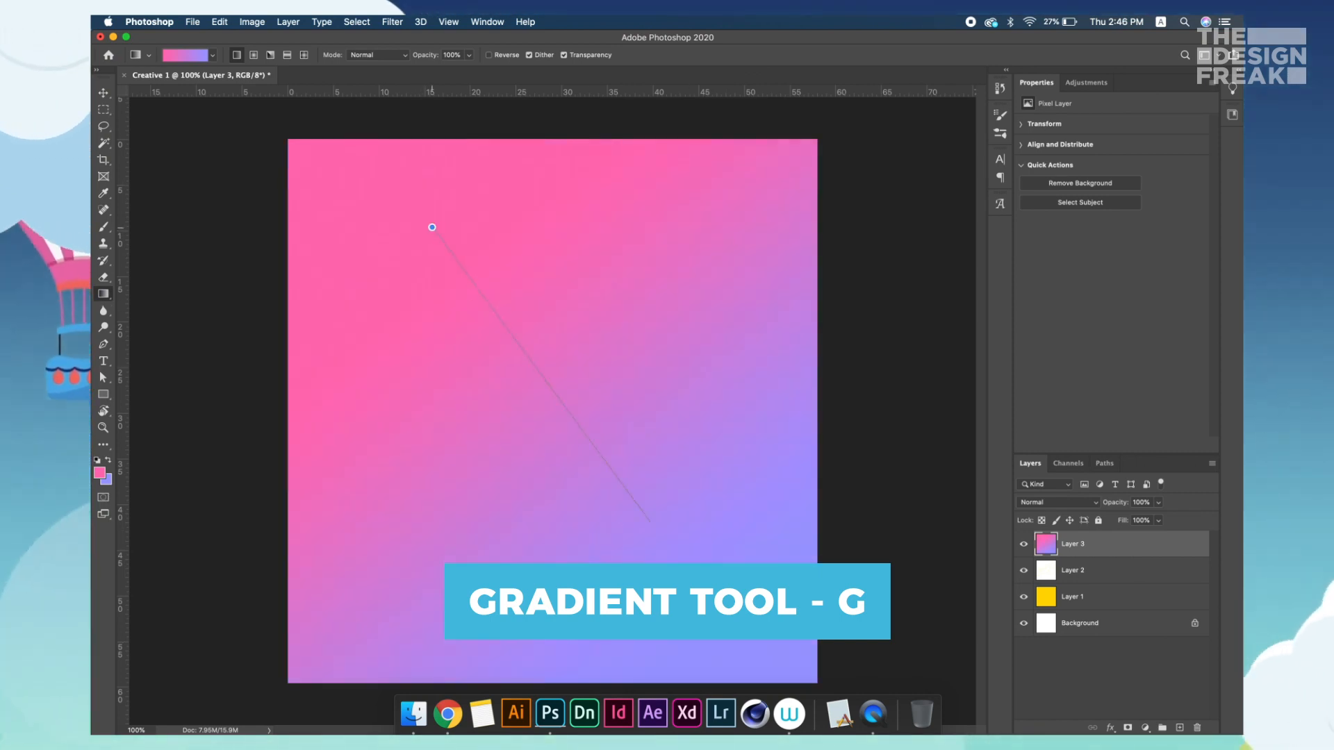
Fill Layer 3 with a radial gradient and replace it with angle gradients drawn in several directions from near the canvas centre
{"action": "left_click", "coordinate": [253, 55]}
{"action": "left_click_drag", "start_coordinate": [569, 97], "coordinate": [539, 107]}
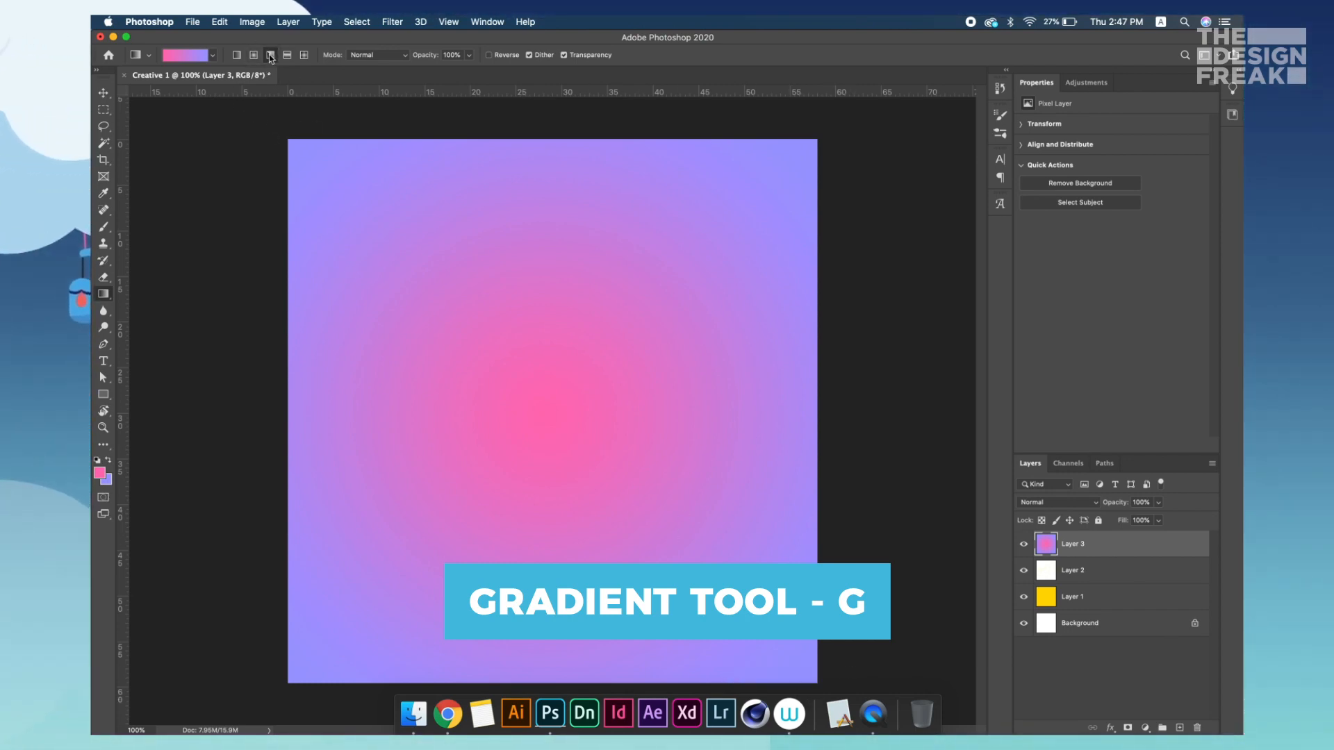
{"action": "left_click_drag", "start_coordinate": [544, 456], "coordinate": [559, 344]}
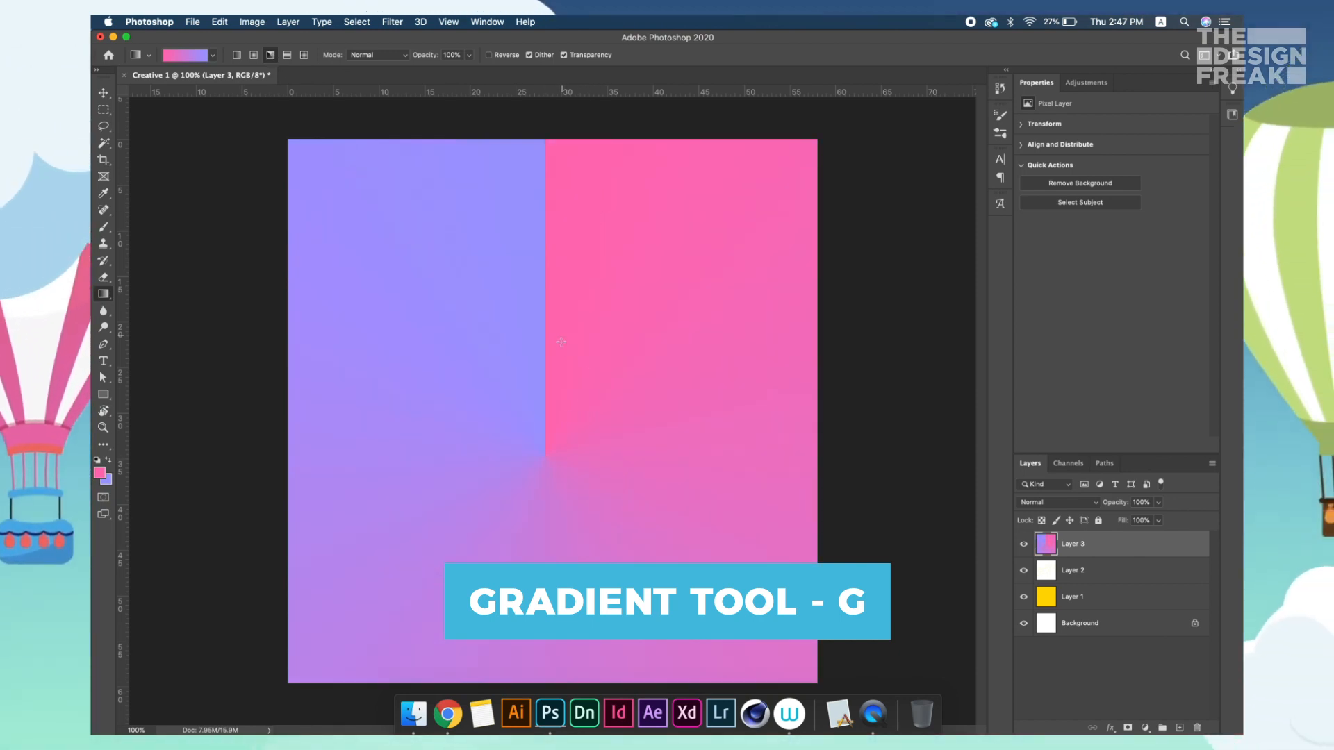
{"action": "left_click_drag", "start_coordinate": [544, 451], "coordinate": [780, 619]}
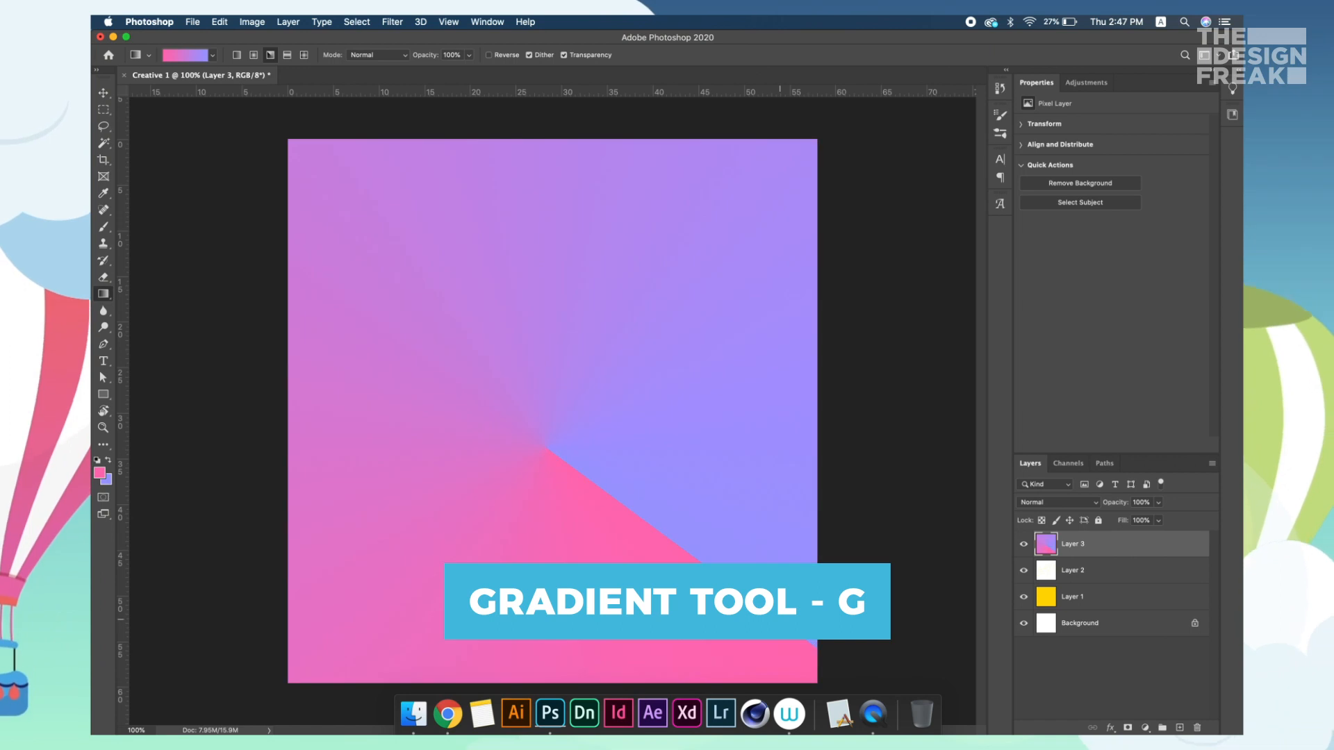
{"action": "left_click_drag", "start_coordinate": [549, 446], "coordinate": [474, 477]}
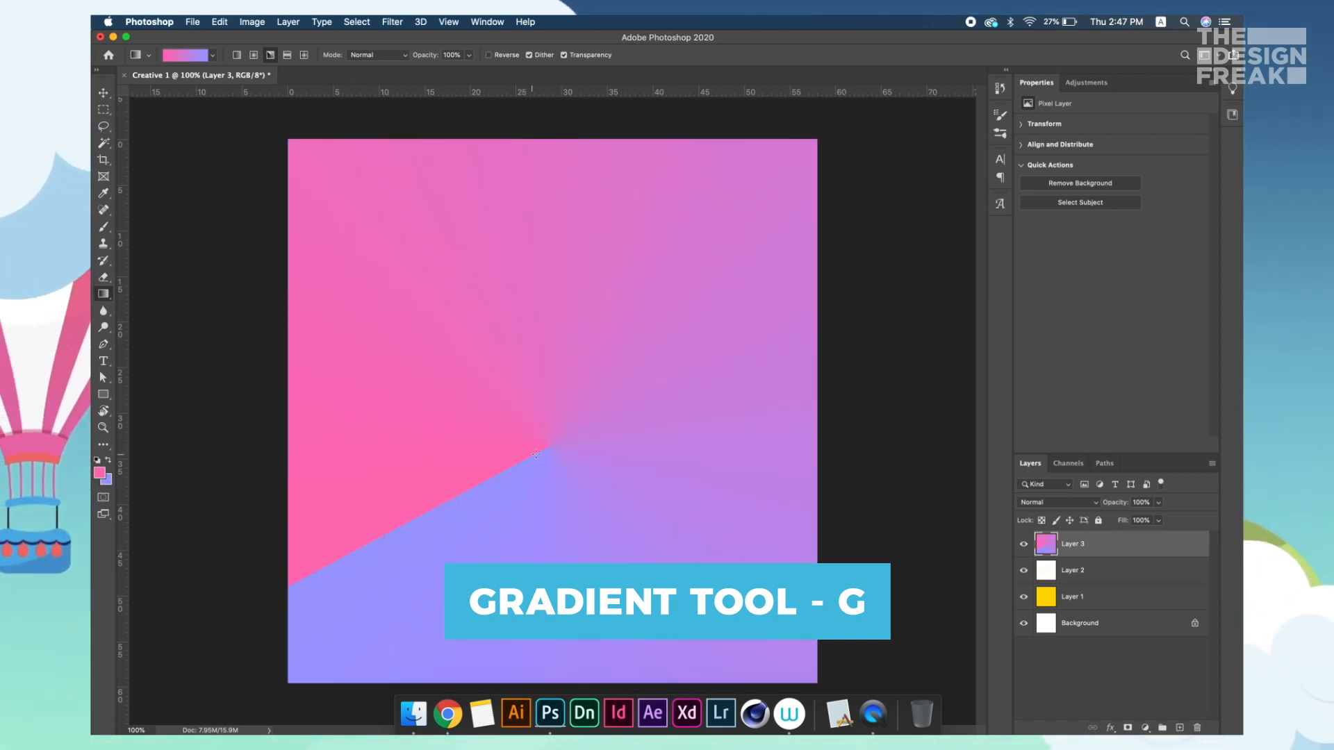
Redraw Layer 3's pink-to-purple angle gradient from near the canvas centre in further directions, ending with the colour seam towards the lower-left edge
{"action": "left_click_drag", "start_coordinate": [394, 229], "coordinate": [392, 227]}
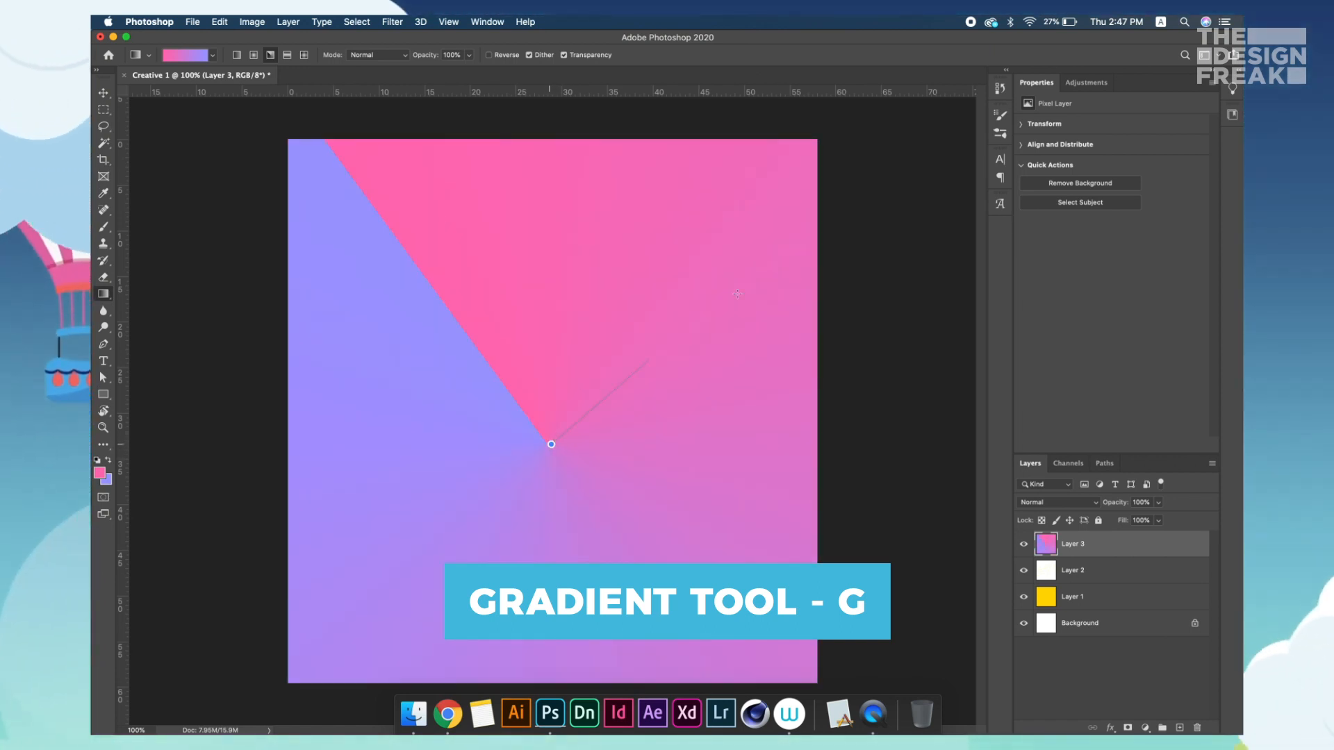
{"action": "left_click_drag", "start_coordinate": [551, 444], "coordinate": [660, 385]}
{"action": "left_click_drag", "start_coordinate": [560, 452], "coordinate": [691, 560]}
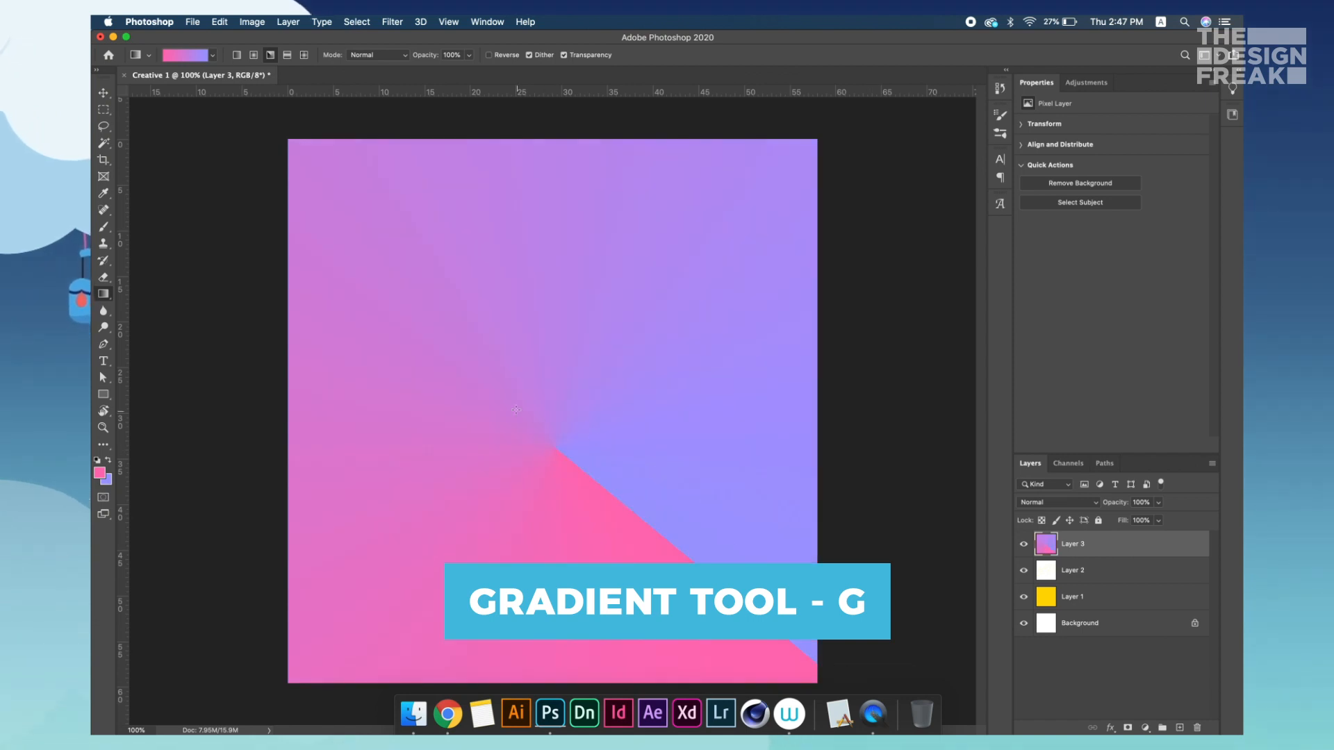
{"action": "left_click_drag", "start_coordinate": [250, 617], "coordinate": [252, 616]}
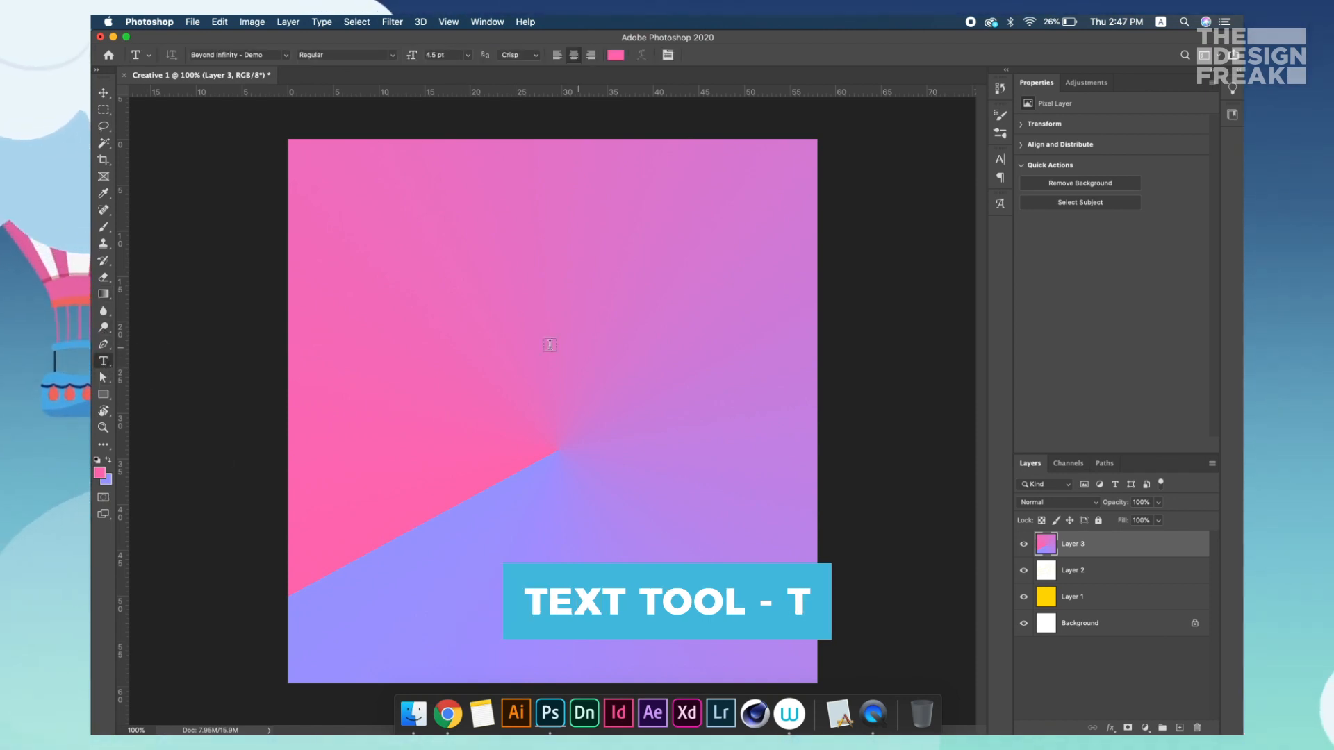
Add a text layer reading "design" on the canvas with the Type tool
{"action": "left_click", "coordinate": [474, 366]}
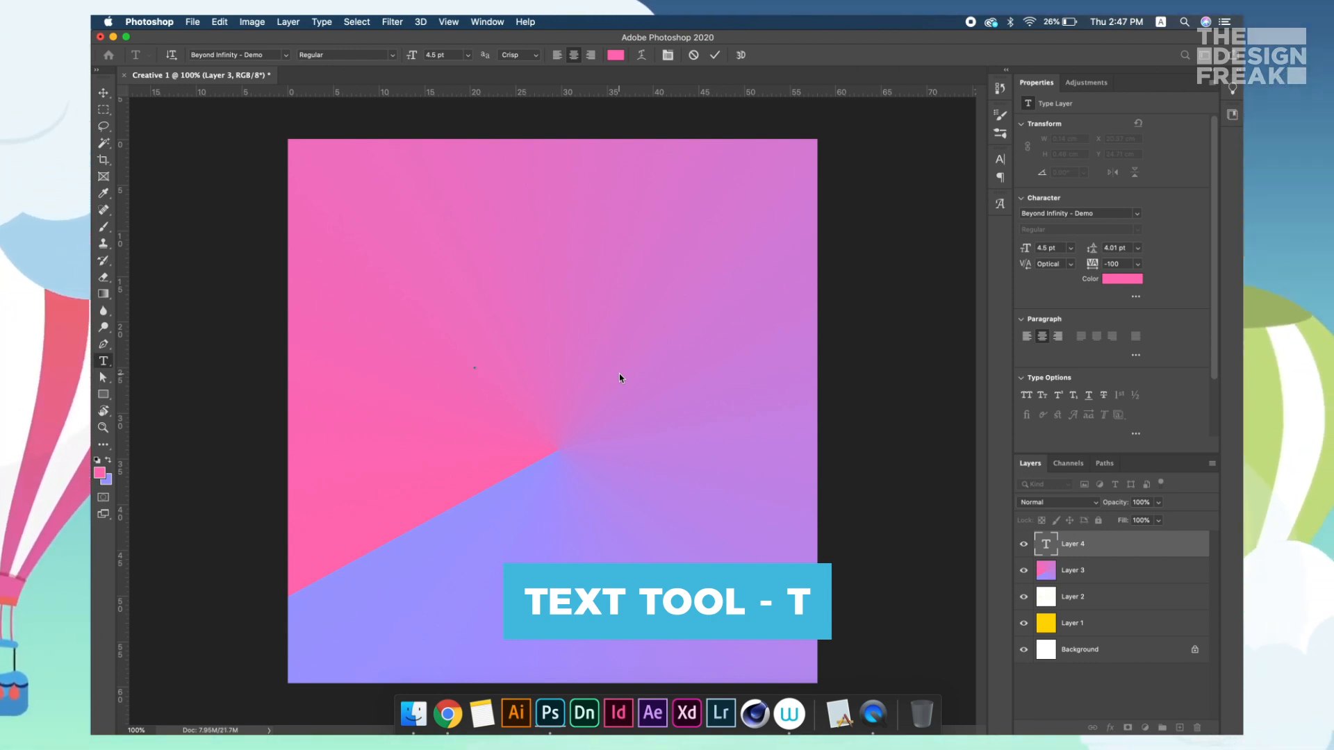
{"action": "type", "text": "design"}
{"action": "left_click", "coordinate": [104, 92]}
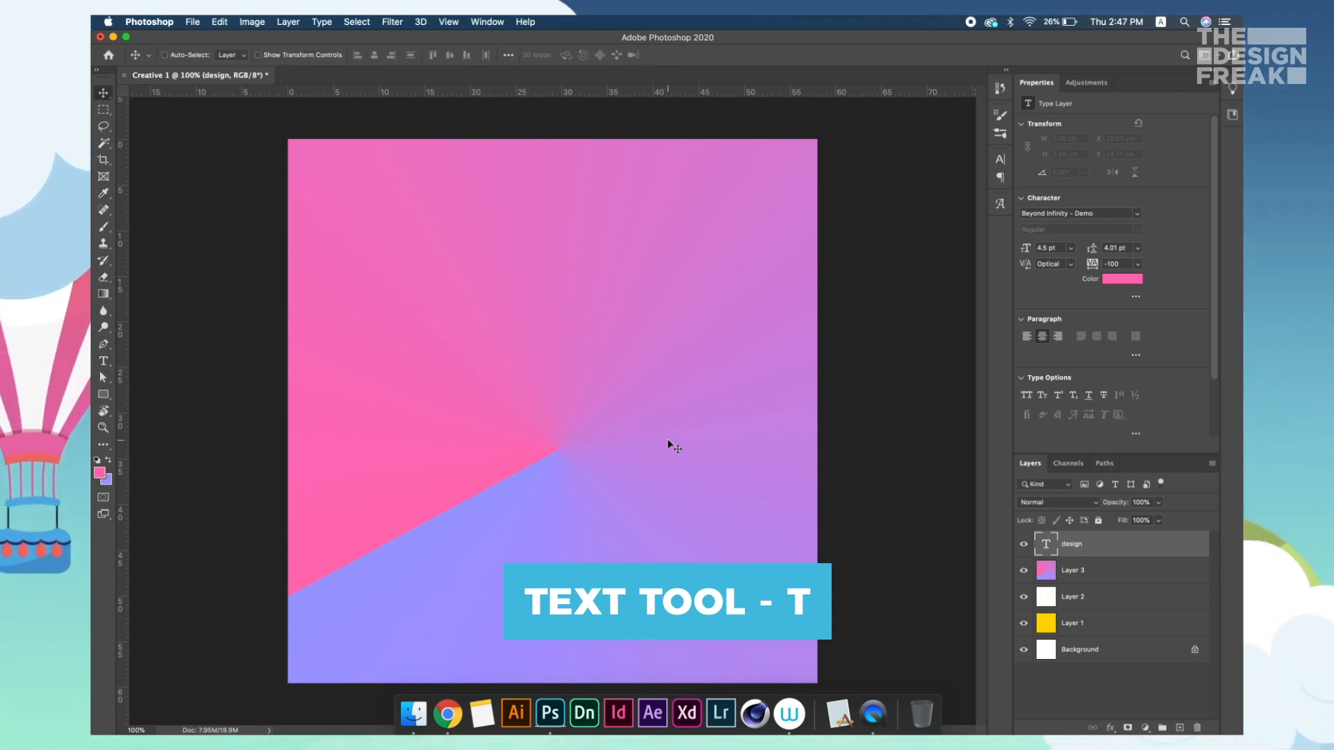
Increase the font size of the "design" text step by step to 45.5 pt
{"action": "key", "text": "t"}
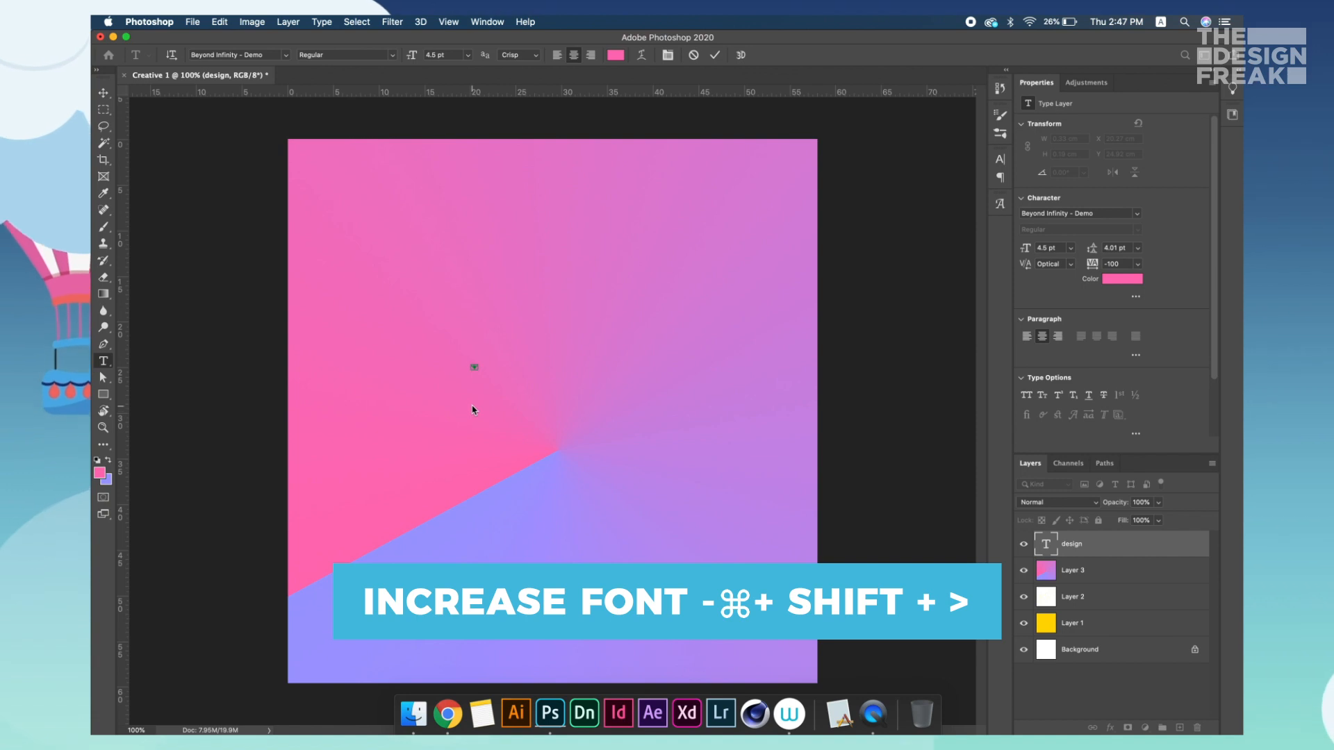
{"action": "key", "text": "super+shift+period"}
{"action": "key", "text": "super+shift+period"}
{"action": "key", "text": "super+shift+period"}
{"action": "key", "text": "super+shift+period"}
{"action": "key", "text": "super+shift+period"}
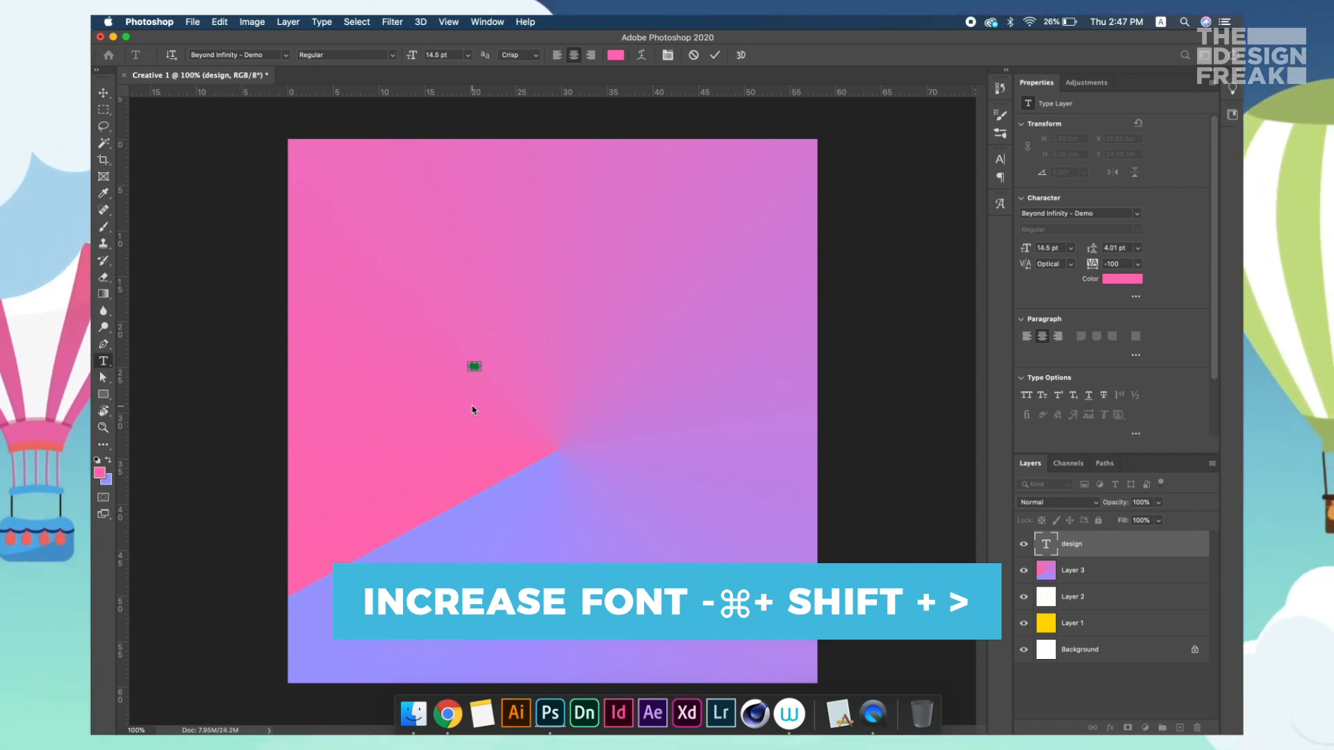
{"action": "key", "text": "super+shift+period"}
{"action": "key", "text": "super+shift+period"}
{"action": "key", "text": "super+shift+period"}
{"action": "key", "text": "super+shift+period"}
{"action": "key", "text": "super+shift+period"}
{"action": "key", "text": "super+shift+period"}
{"action": "key", "text": "super+shift+period"}
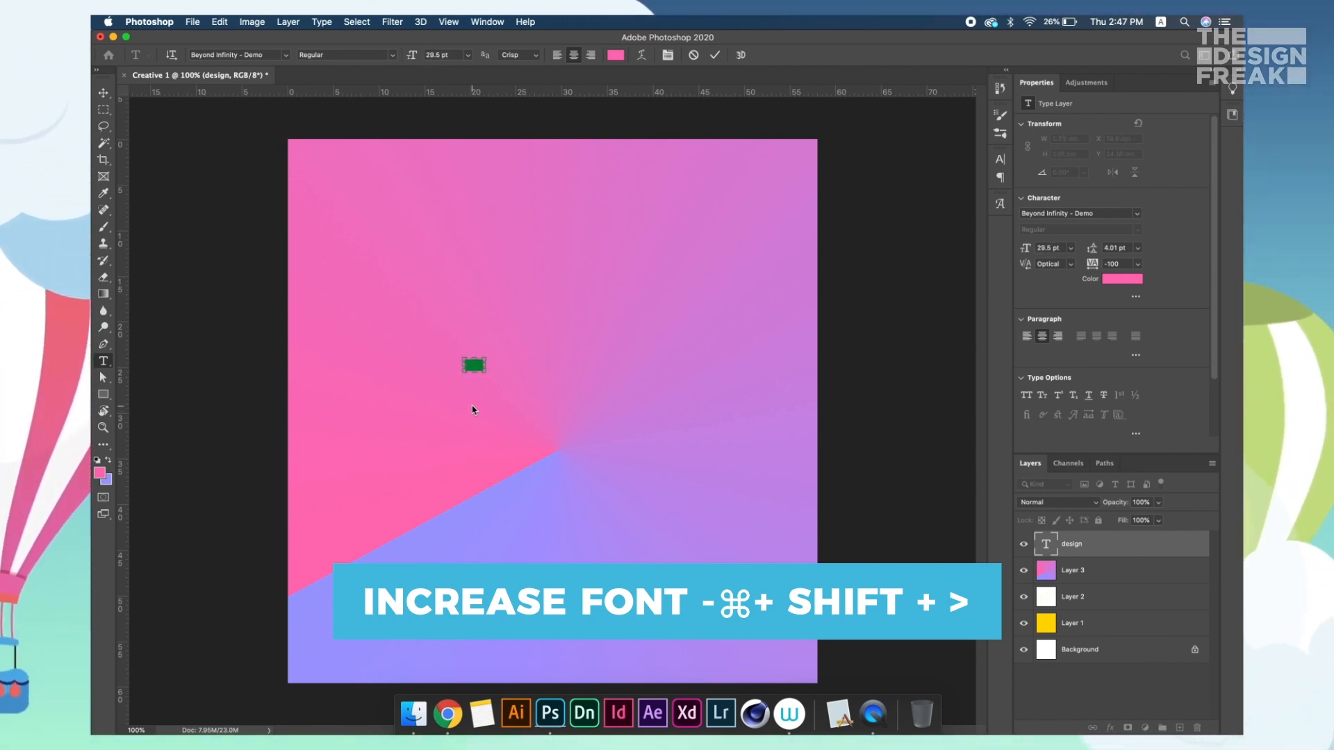
{"action": "key", "text": "super+shift+period"}
{"action": "key", "text": "super+shift+period"}
{"action": "key", "text": "super+shift+period"}
{"action": "key", "text": "super+shift+period"}
{"action": "key", "text": "super+shift+period"}
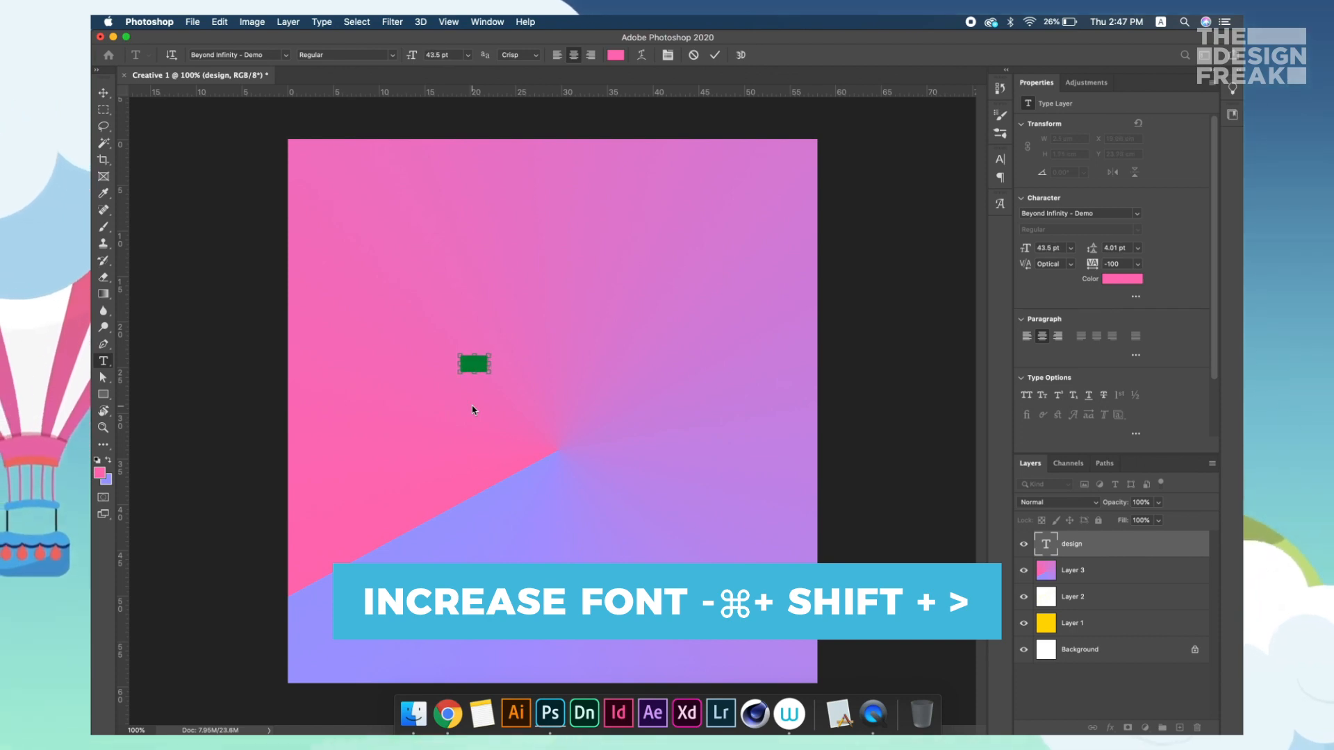
{"action": "key", "text": "BackSpace"}
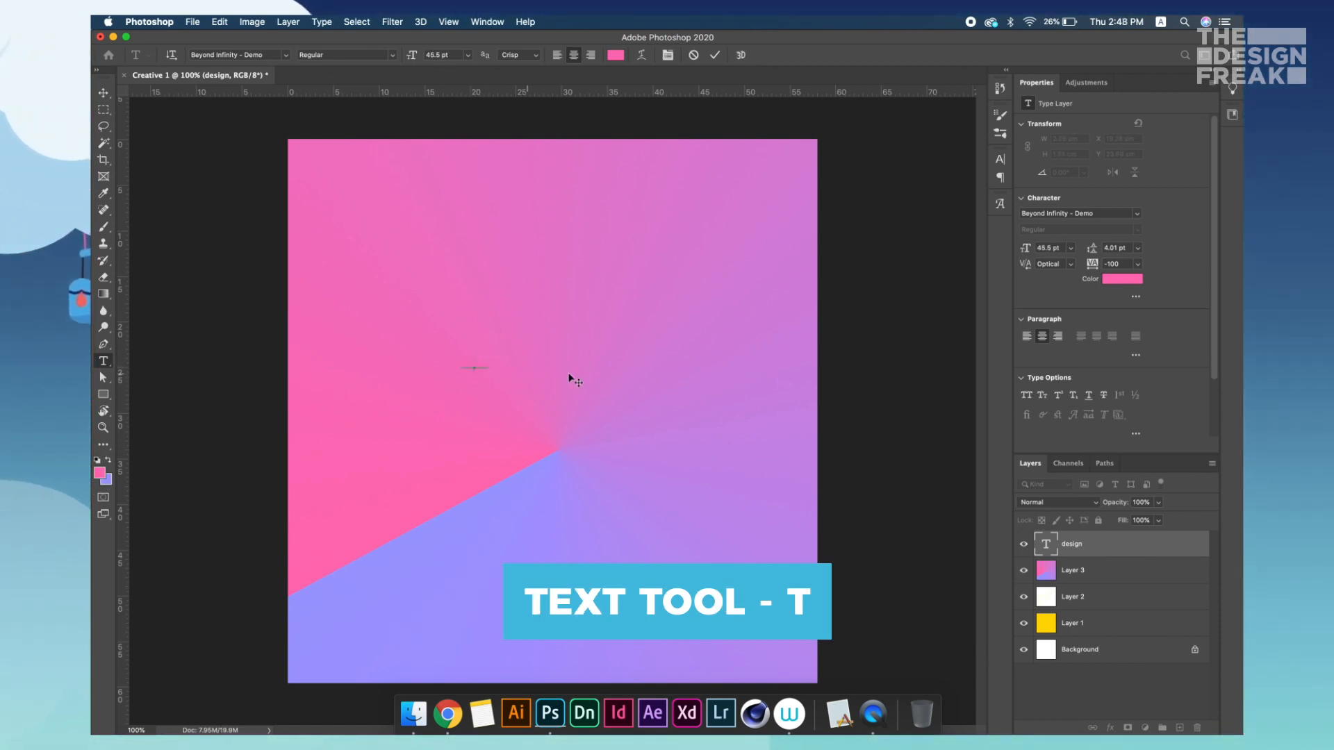
Change the colour of the "design" text to white ffffff and commit the text edit
{"action": "key", "text": "super"}
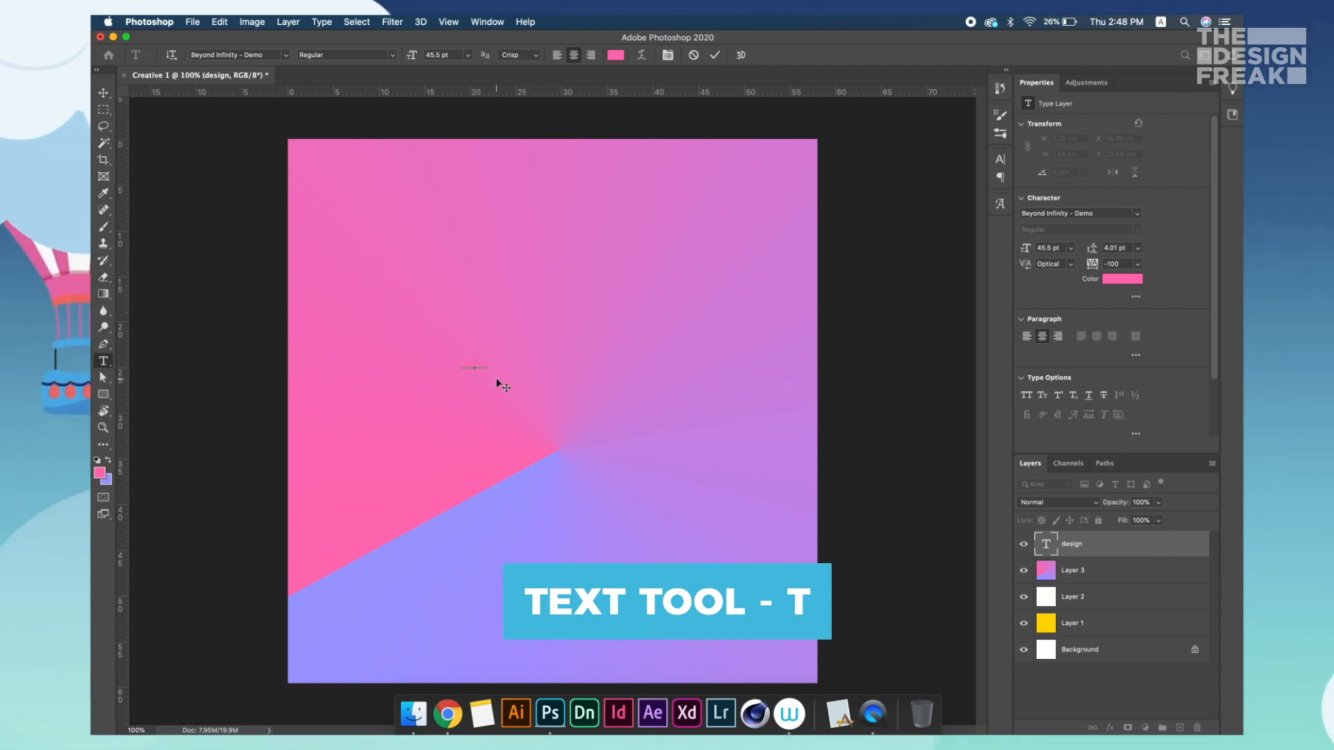
{"action": "left_click", "coordinate": [616, 53]}
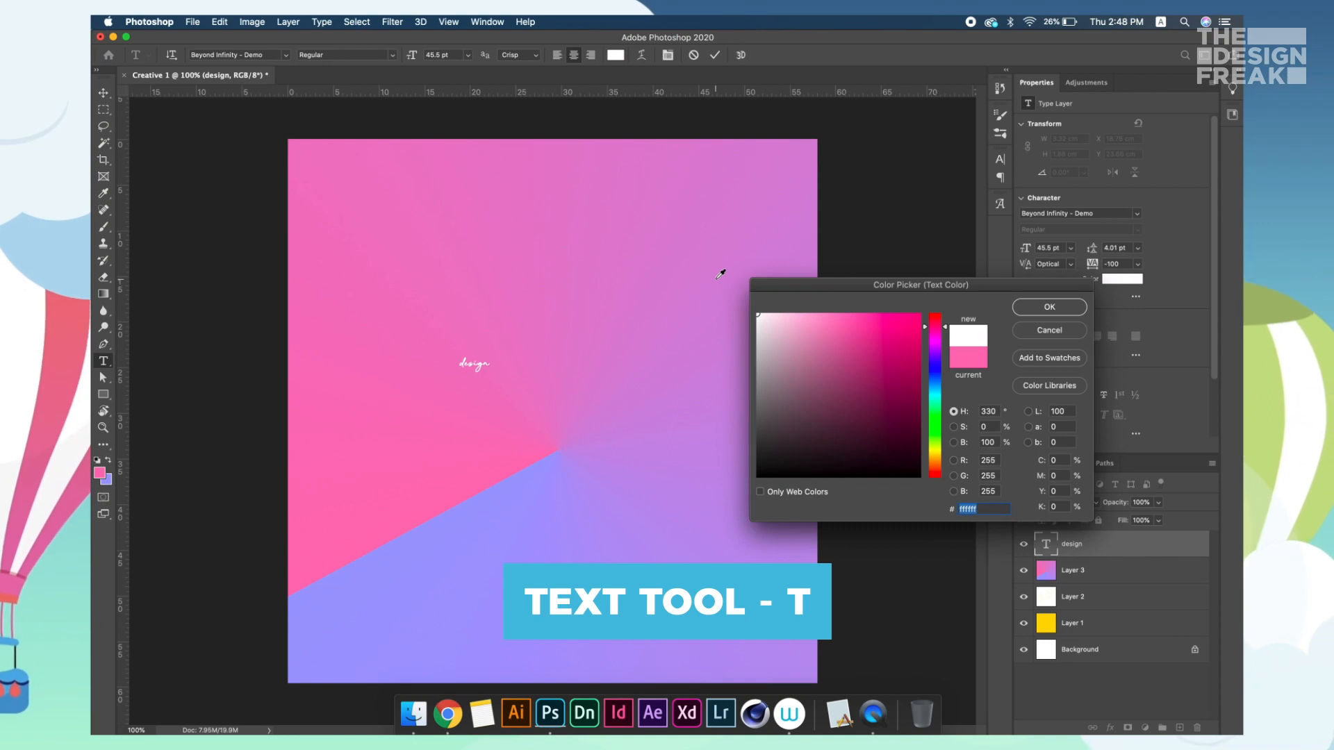
{"action": "key", "text": "Return"}
{"action": "left_click", "coordinate": [105, 93]}
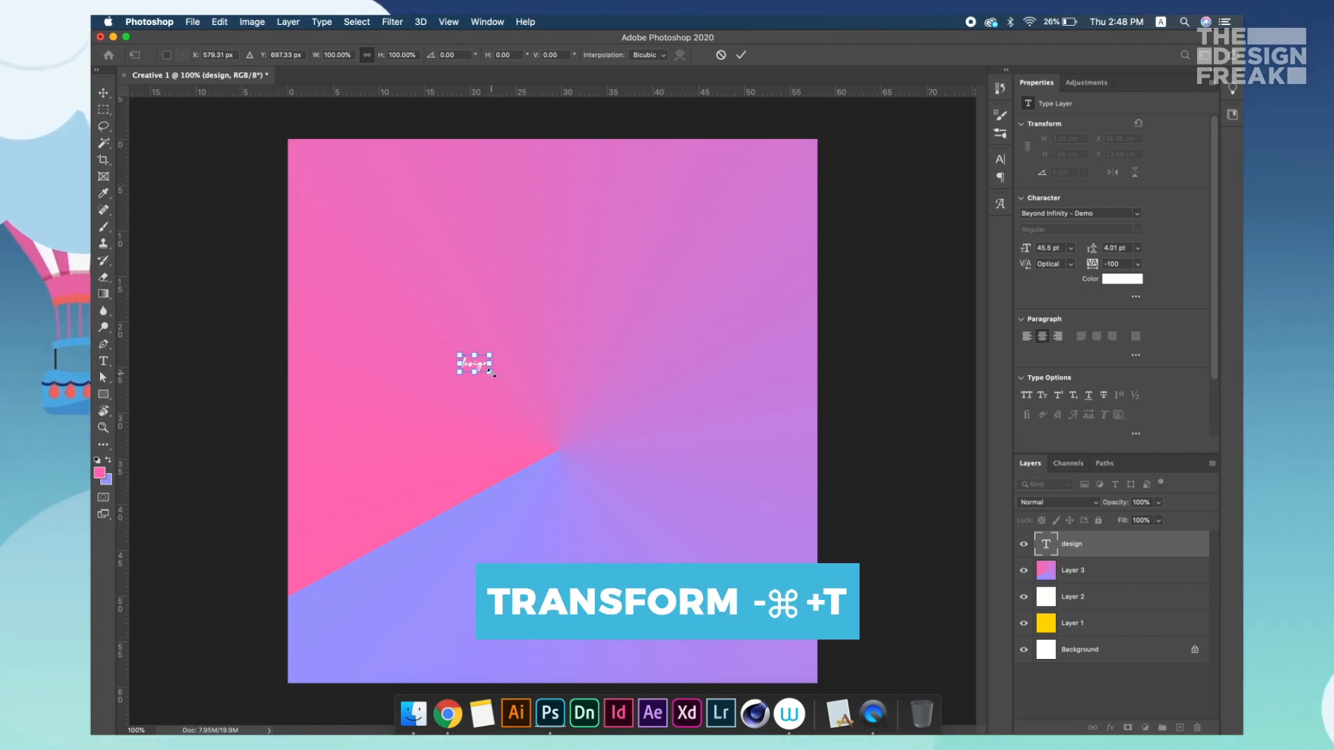
Scale the "design" text proportionally to about 1285% with Free Transform and place it around the middle of the canvas
{"action": "left_click_drag", "start_coordinate": [544, 390], "coordinate": [848, 574]}
{"action": "left_click_drag", "start_coordinate": [765, 464], "coordinate": [682, 389]}
{"action": "key", "text": "Return"}
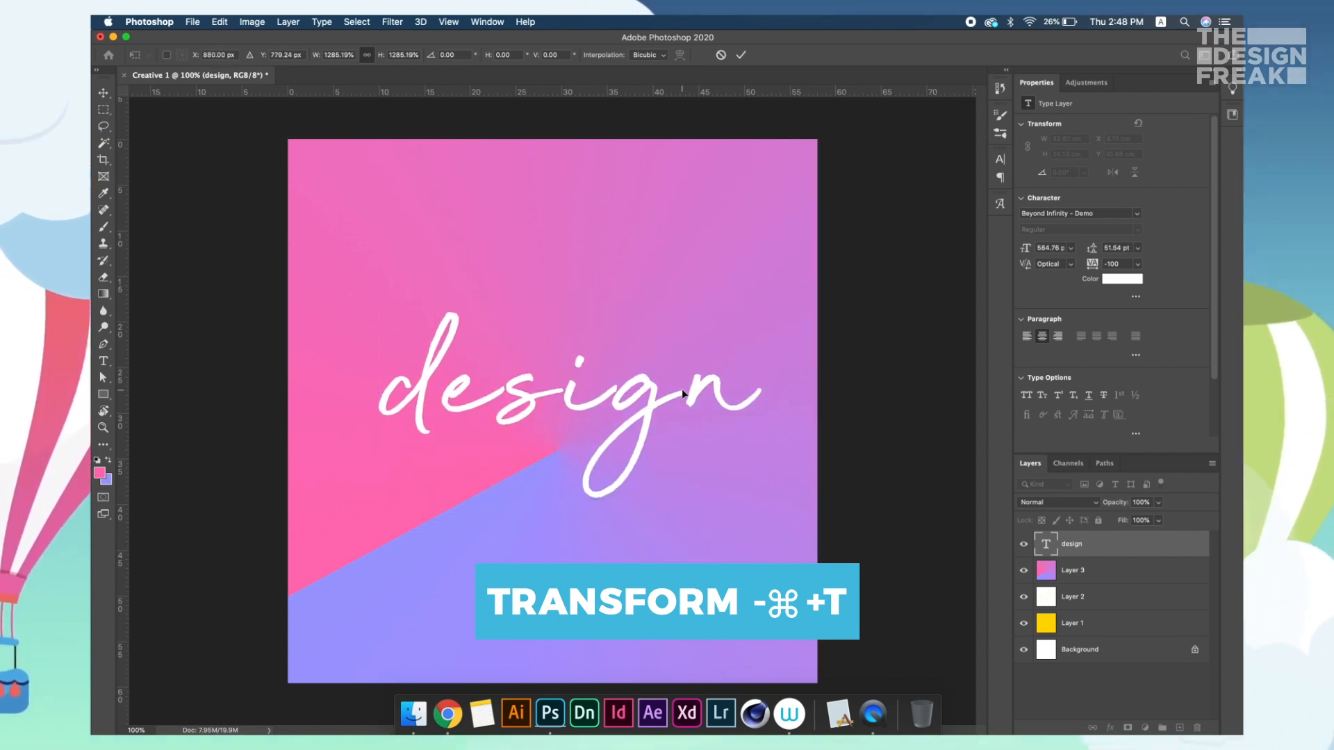
Preview several fonts on the whole word "design" and set it in Montserrat Bold
{"action": "double_click", "coordinate": [628, 393]}
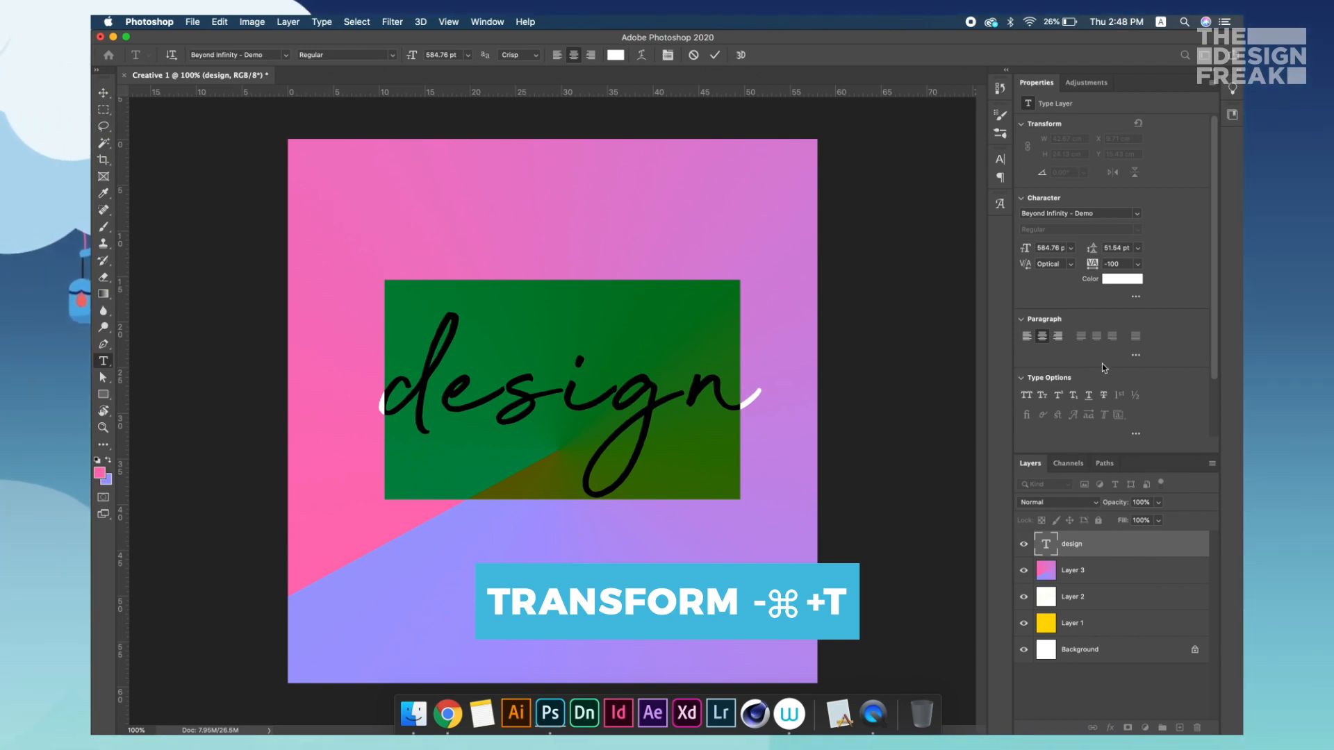
{"action": "left_click", "coordinate": [1137, 214]}
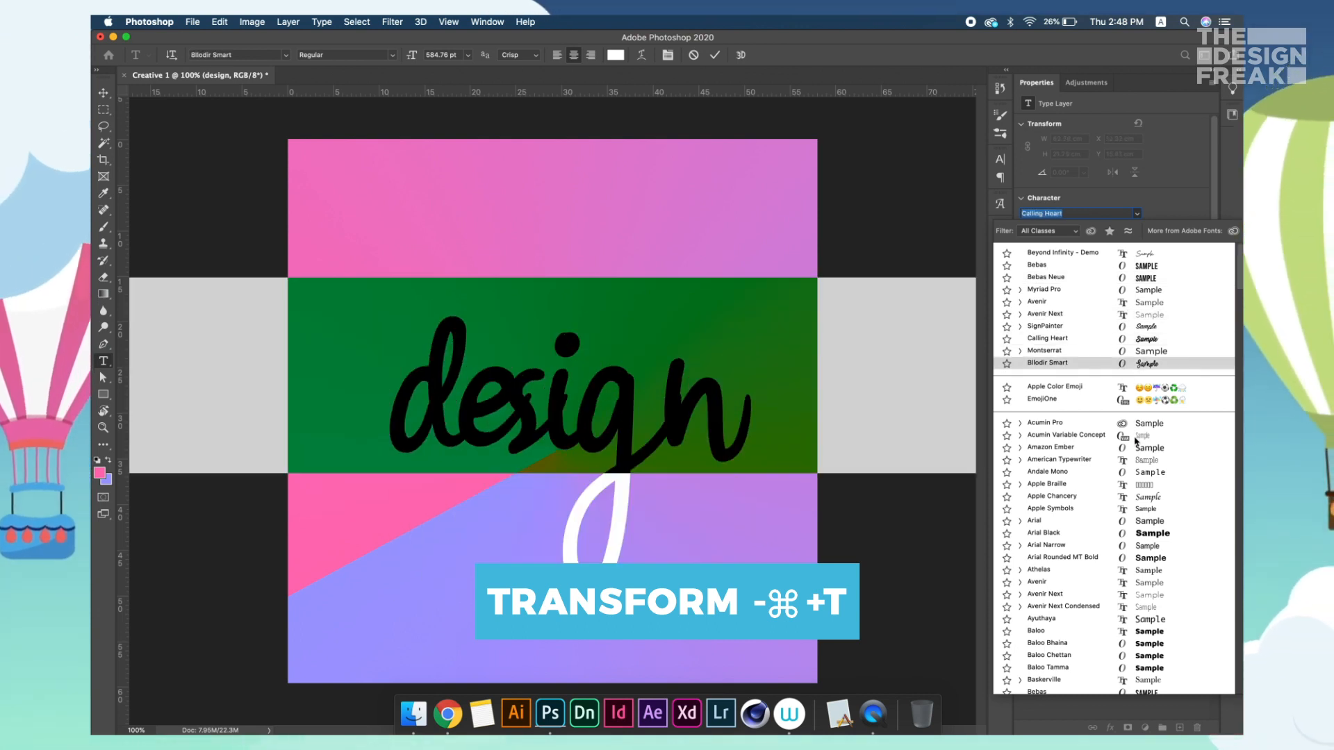
{"action": "scroll", "coordinate": [1140, 584], "scroll_direction": "down", "scroll_amount": 5}
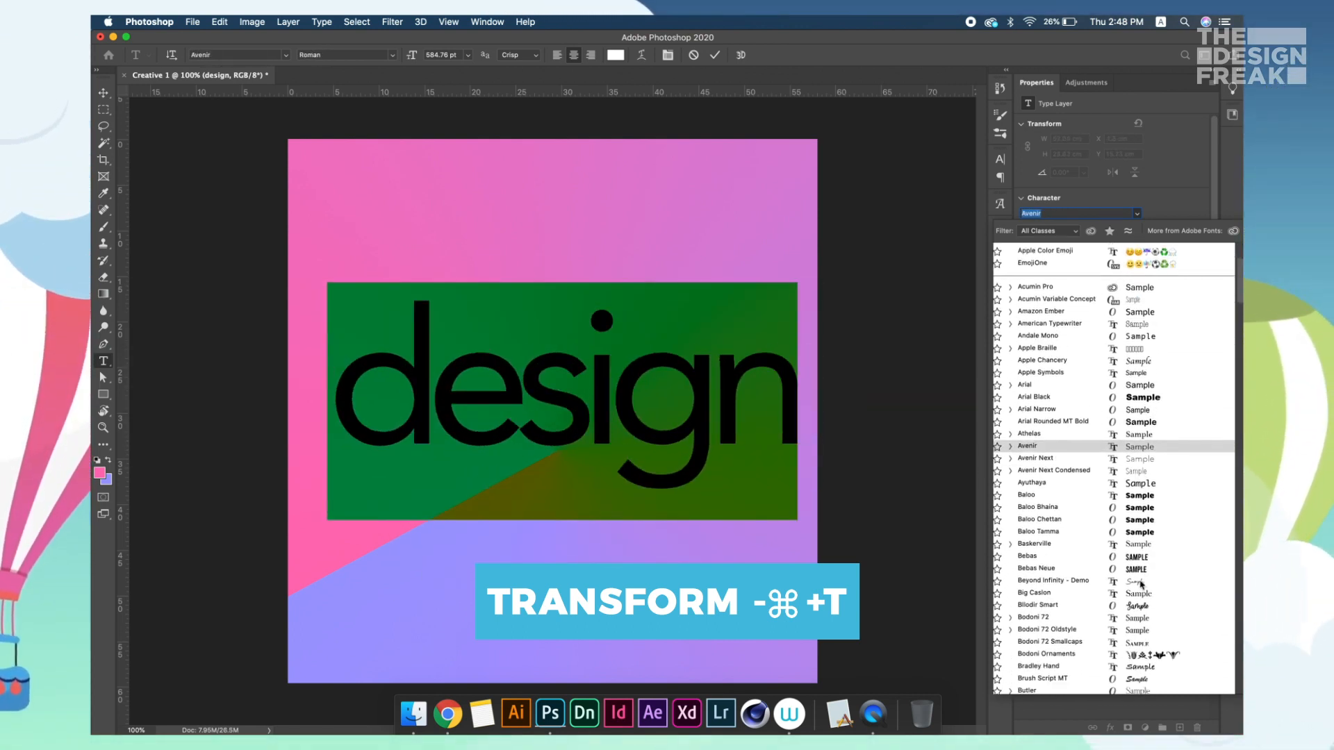
{"action": "scroll", "coordinate": [1134, 492], "scroll_direction": "down", "scroll_amount": 5}
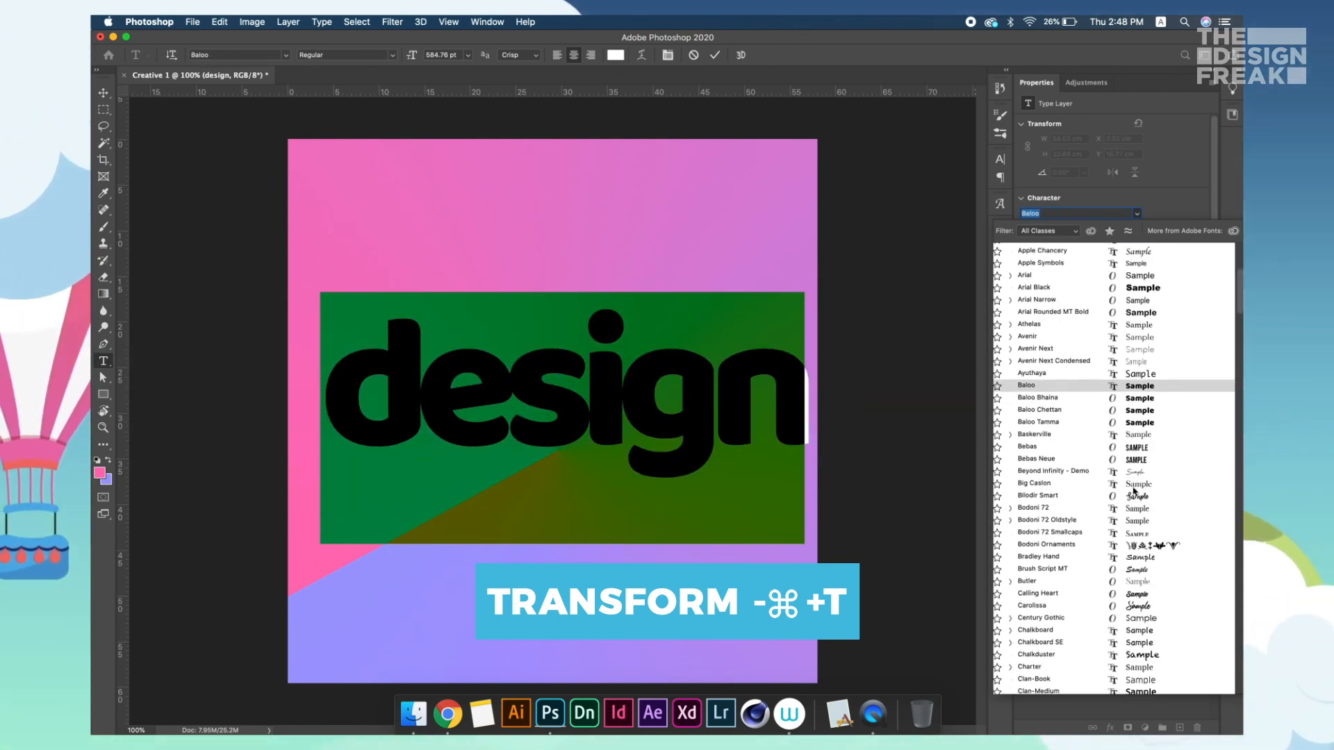
{"action": "type", "text": "mon"}
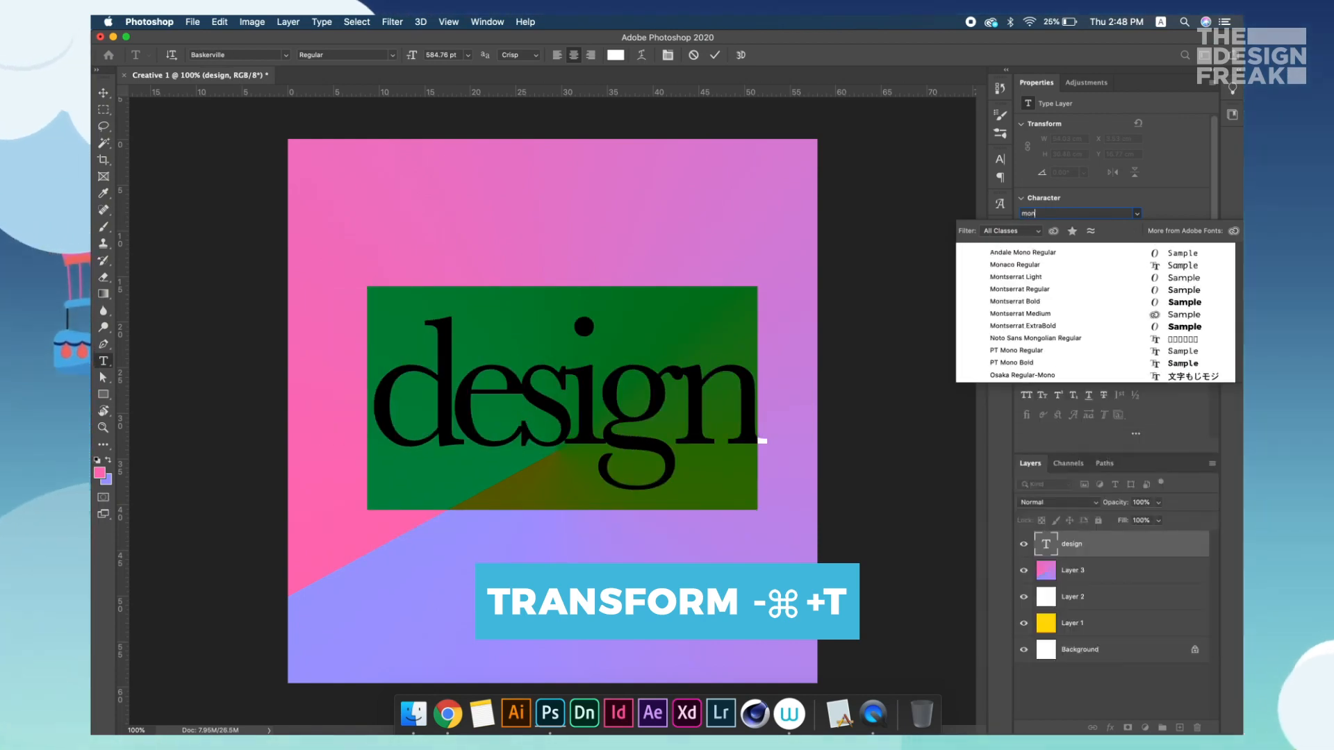
{"action": "left_click", "coordinate": [1194, 309]}
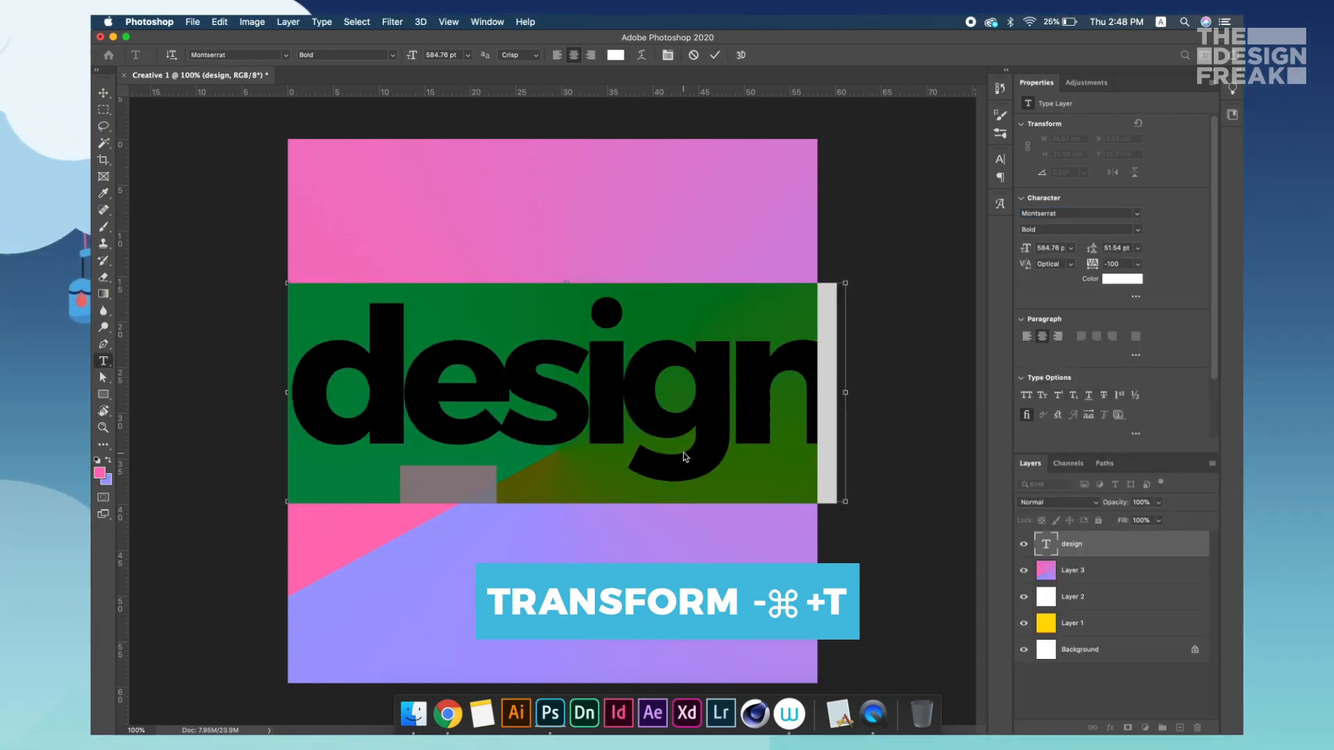
Set the text in all caps and reduce its font size to 327.72 pt so it fits within the canvas
{"action": "key", "text": "super+shift+k"}
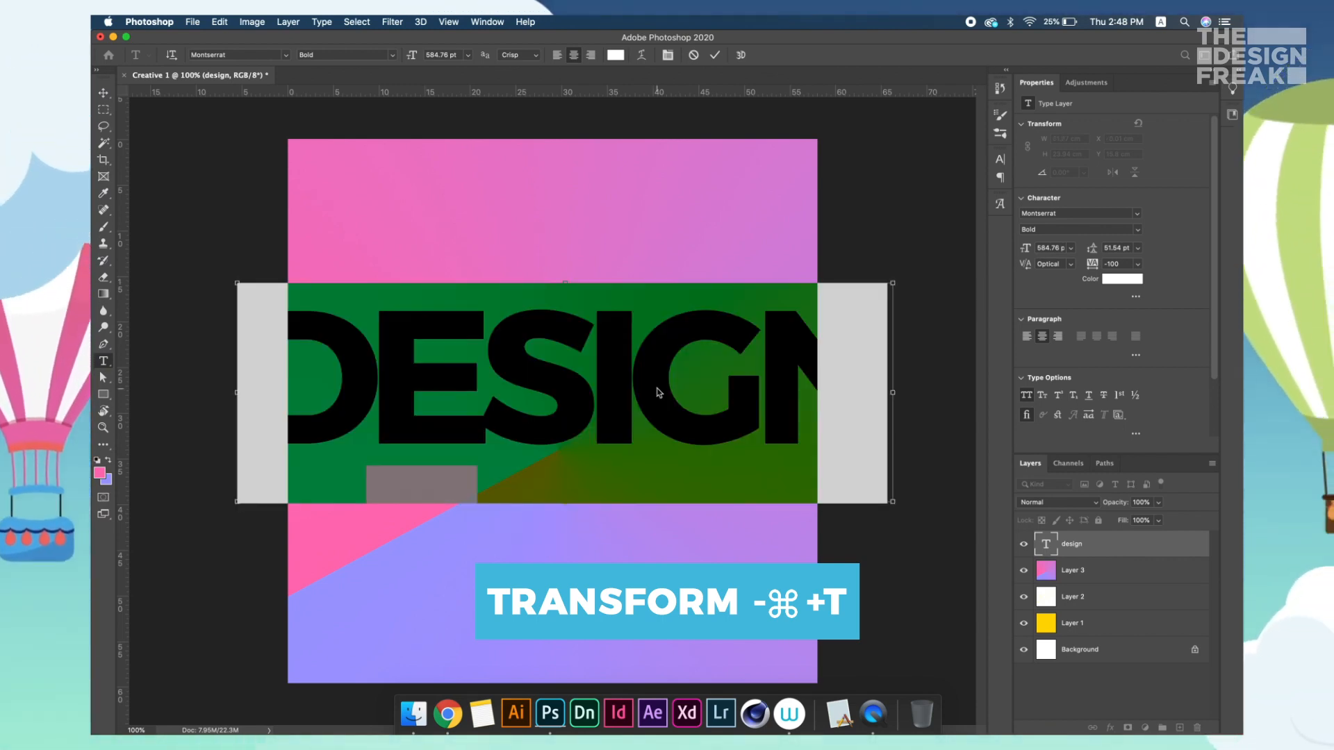
{"action": "key", "text": "super+alt+shift+comma"}
{"action": "key", "text": "super+alt+shift+comma"}
{"action": "key", "text": "super+alt+shift+comma"}
{"action": "key", "text": "super+alt+shift+comma"}
{"action": "key", "text": "super+alt+shift+comma"}
{"action": "key", "text": "super+alt+shift+comma"}
{"action": "key", "text": "super+alt+shift+comma"}
{"action": "key", "text": "super+alt+shift+comma"}
{"action": "key", "text": "super+alt+shift+comma"}
{"action": "key", "text": "super+alt+shift+comma"}
{"action": "key", "text": "super+alt+shift+comma"}
{"action": "key", "text": "super+alt+shift+comma"}
{"action": "key", "text": "super+alt+shift+comma"}
{"action": "key", "text": "super+alt+shift+comma"}
{"action": "key", "text": "super+alt+shift+comma"}
{"action": "key", "text": "super+alt+shift+comma"}
{"action": "key", "text": "super+alt+shift+comma"}
{"action": "key", "text": "super+alt+shift+comma"}
{"action": "key", "text": "super+alt+shift+comma"}
{"action": "key", "text": "super+alt+shift+comma"}
{"action": "key", "text": "super+alt+shift+comma"}
{"action": "key", "text": "super+alt+shift+comma"}
{"action": "key", "text": "super+alt+shift+comma"}
{"action": "key", "text": "super+alt+shift+comma"}
{"action": "key", "text": "super+alt+shift+comma"}
{"action": "key", "text": "super+alt+shift+comma"}
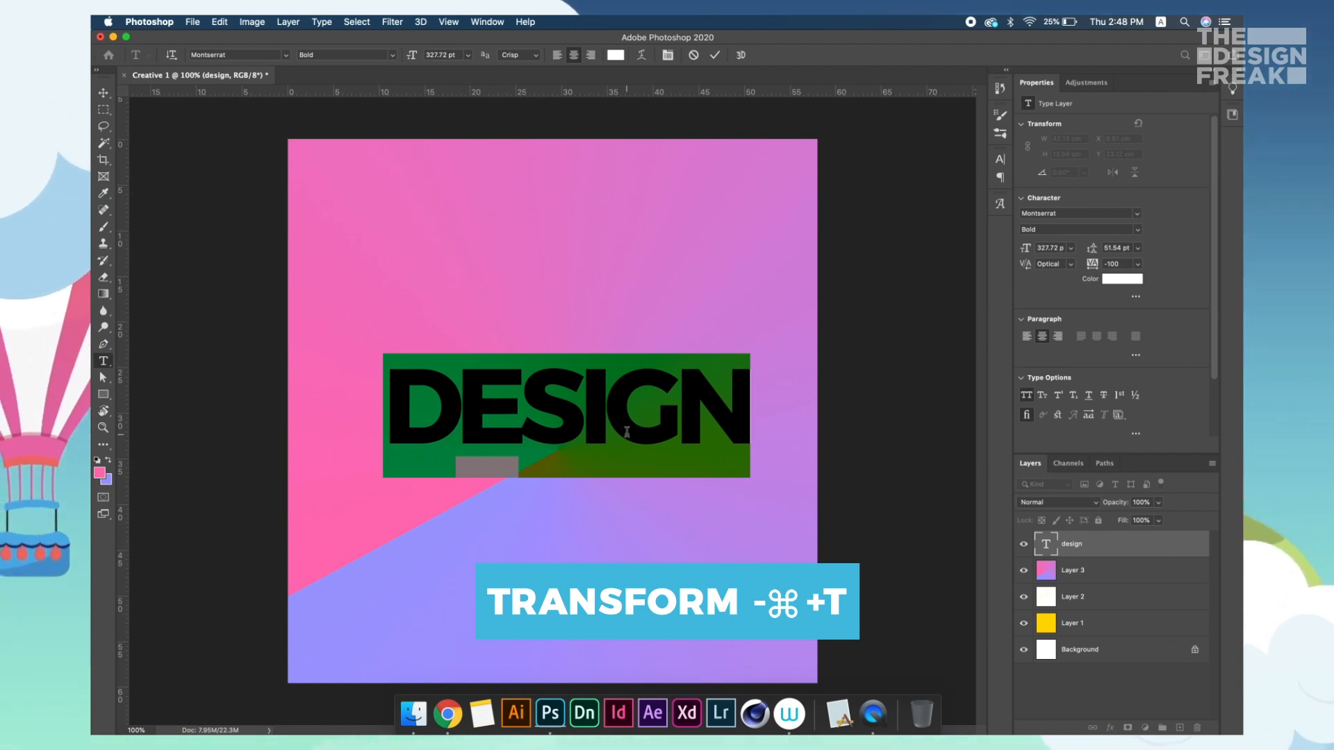
Increase the tracking of the whole word DESIGN to 20
{"action": "key", "text": "alt+Right"}
{"action": "key", "text": "super+a"}
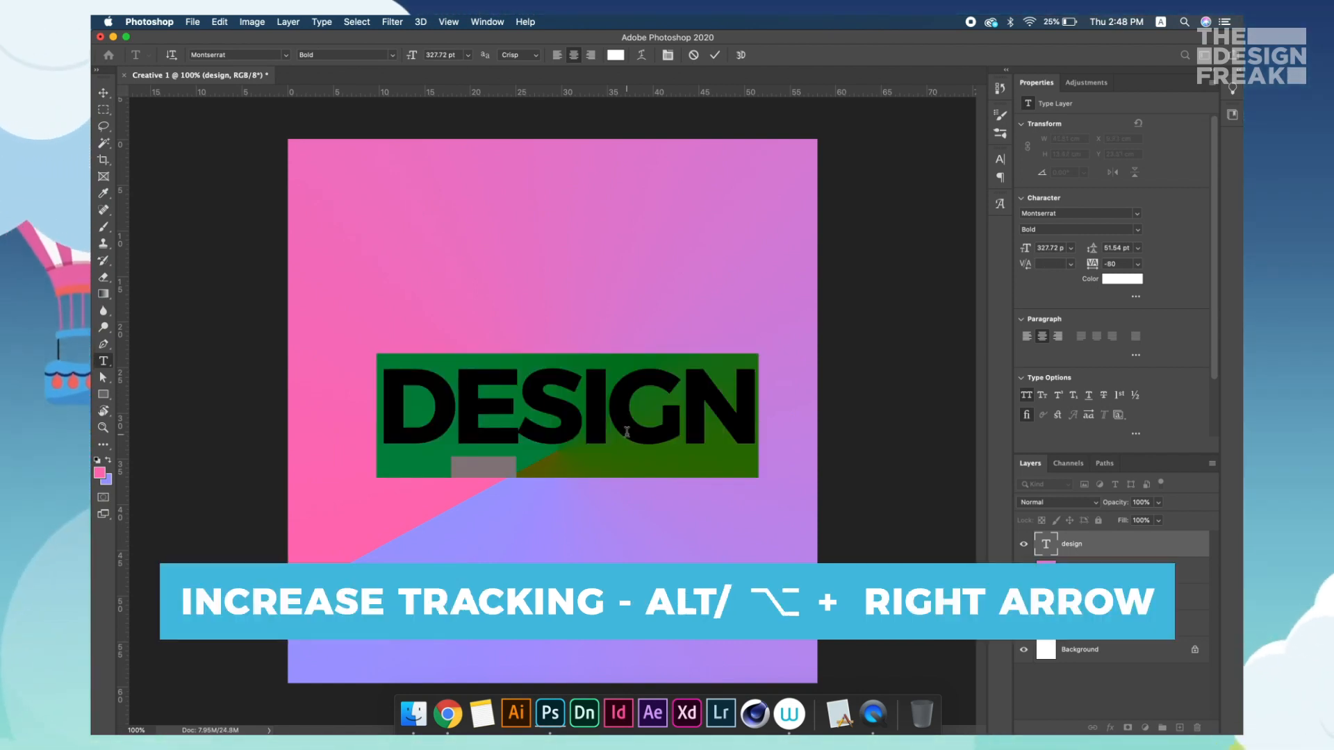
{"action": "key", "text": "alt+Right"}
{"action": "key", "text": "alt+Right"}
{"action": "key", "text": "alt+Right"}
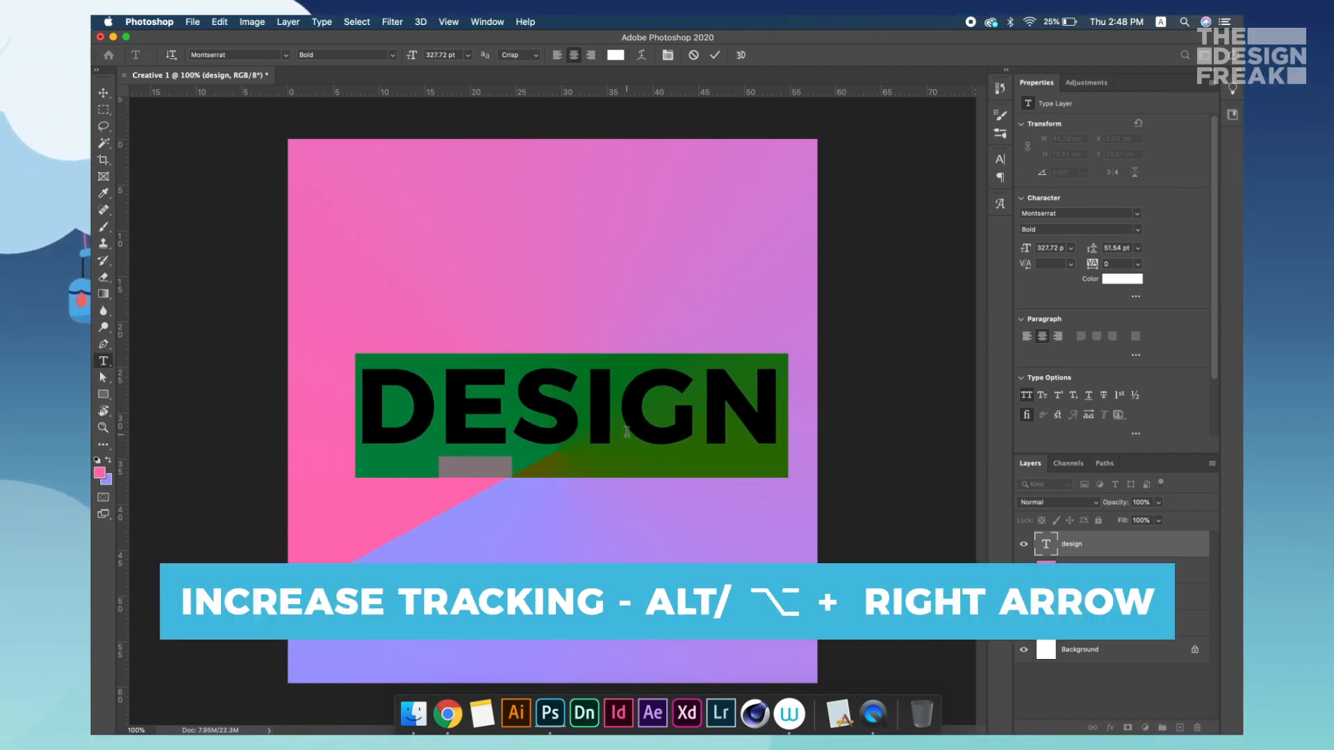
{"action": "key", "text": "alt+Right"}
{"action": "left_click_drag", "start_coordinate": [789, 439], "coordinate": [751, 438]}
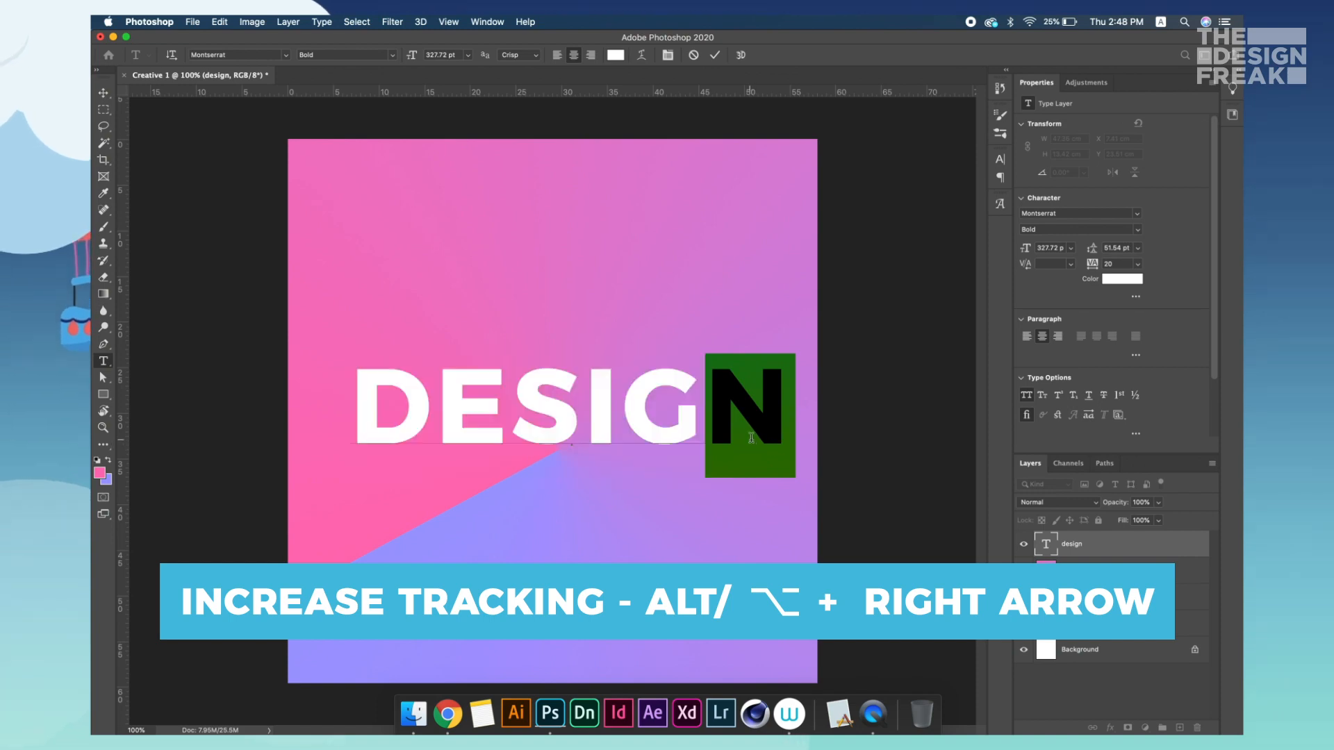
Centre the DESIGN text horizontally and vertically on the canvas, and clear the selection
{"action": "left_click", "coordinate": [104, 93]}
{"action": "key", "text": "super+a"}
{"action": "left_click", "coordinate": [374, 55]}
{"action": "left_click", "coordinate": [450, 56]}
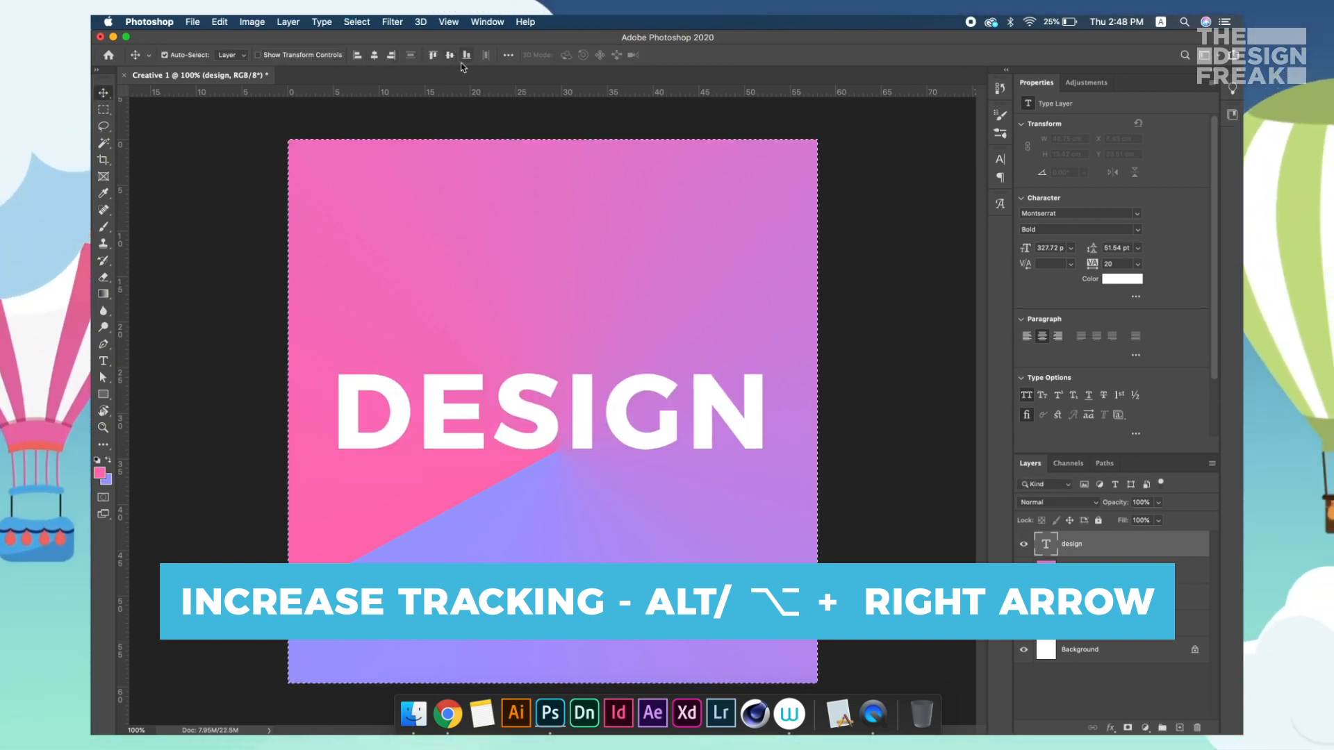
{"action": "key", "text": "super+d"}
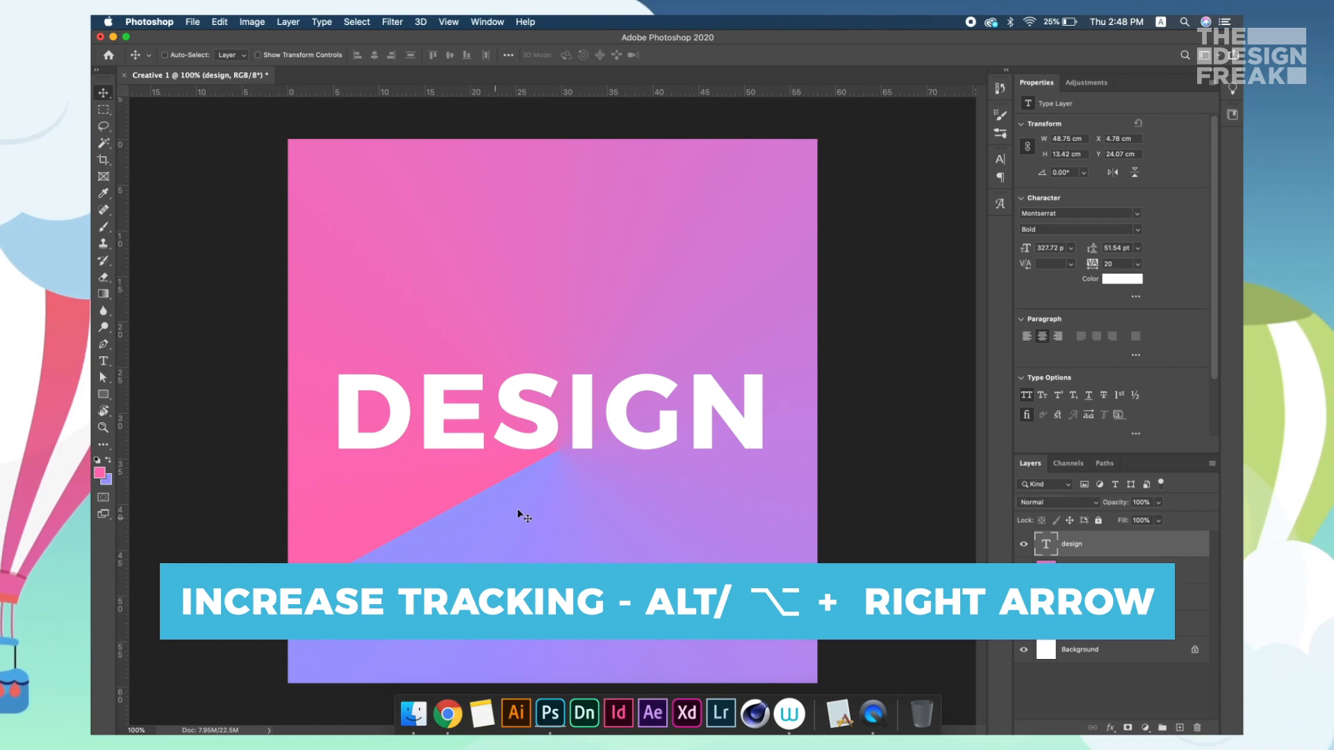
Draw a rectangle shape of about 1481 x 375 px around the word DESIGN and fill it with light purple
{"action": "left_click", "coordinate": [104, 395]}
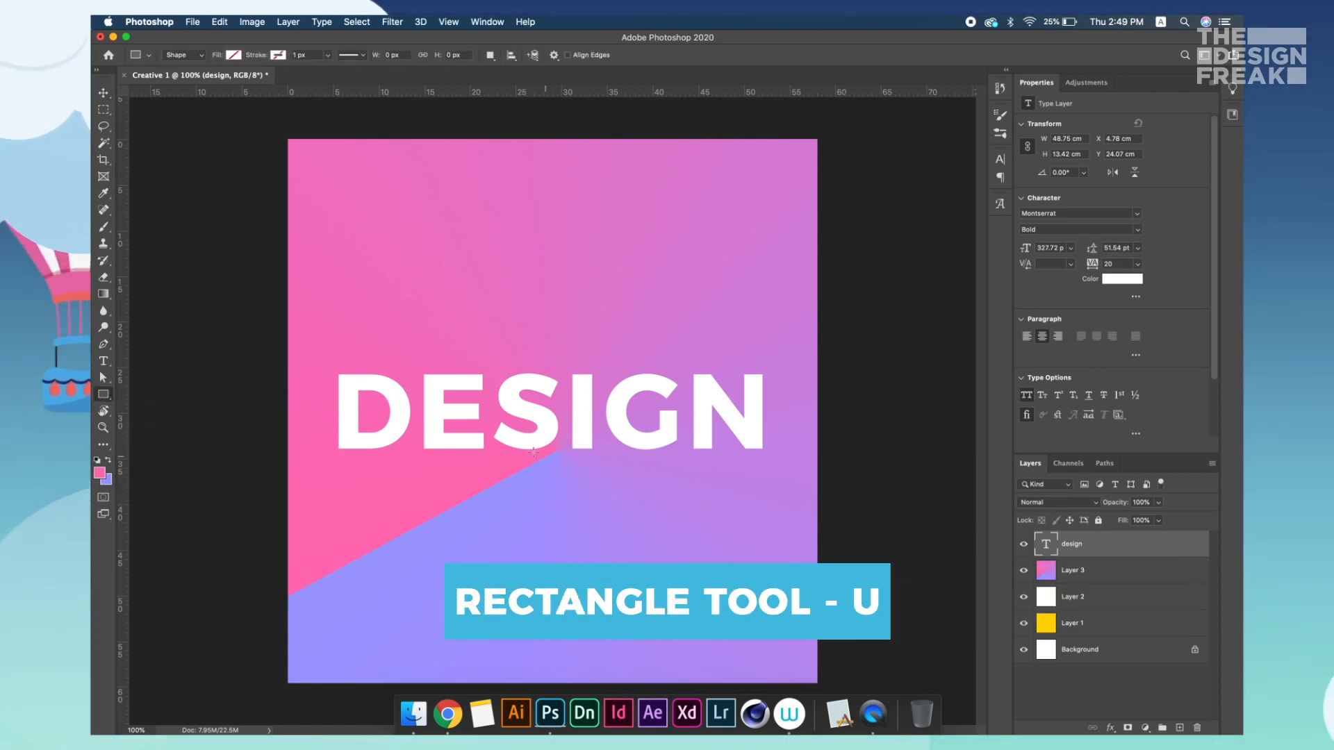
{"action": "left_click_drag", "start_coordinate": [316, 355], "coordinate": [793, 472]}
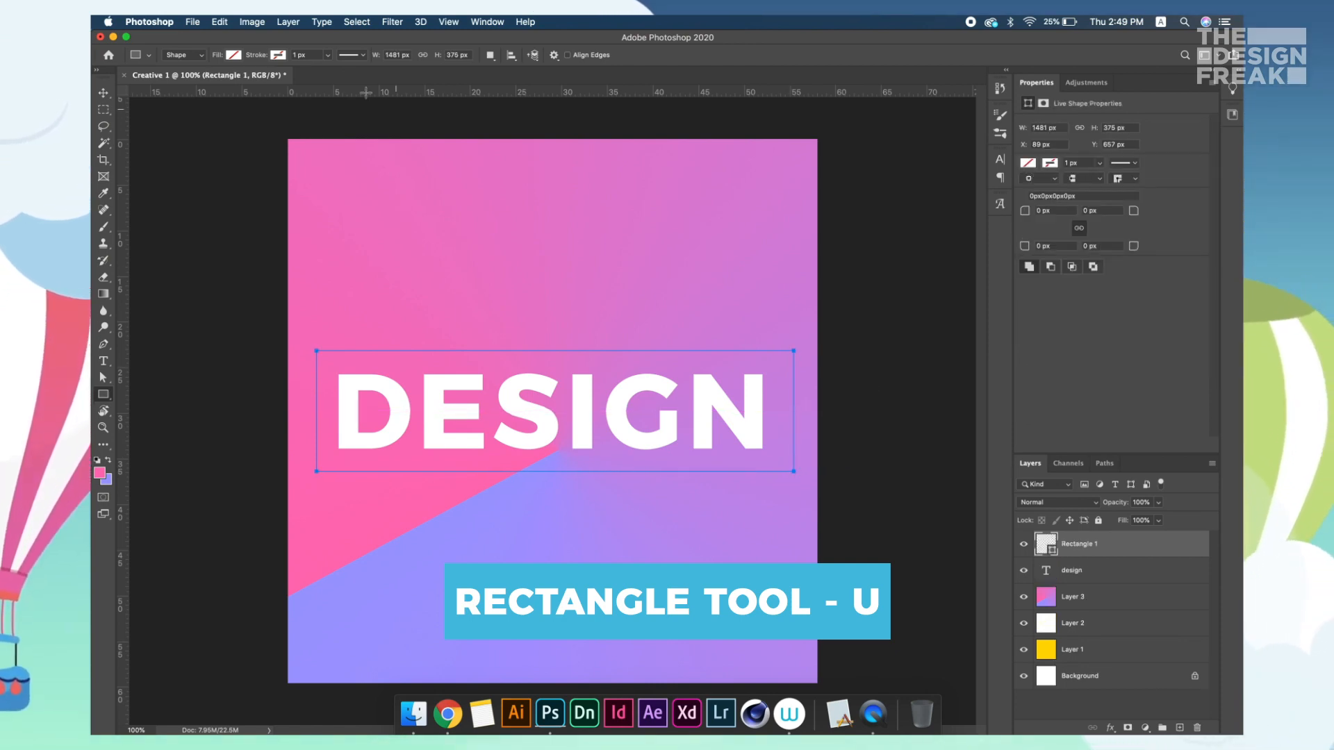
{"action": "left_click", "coordinate": [234, 55]}
{"action": "left_click", "coordinate": [164, 123]}
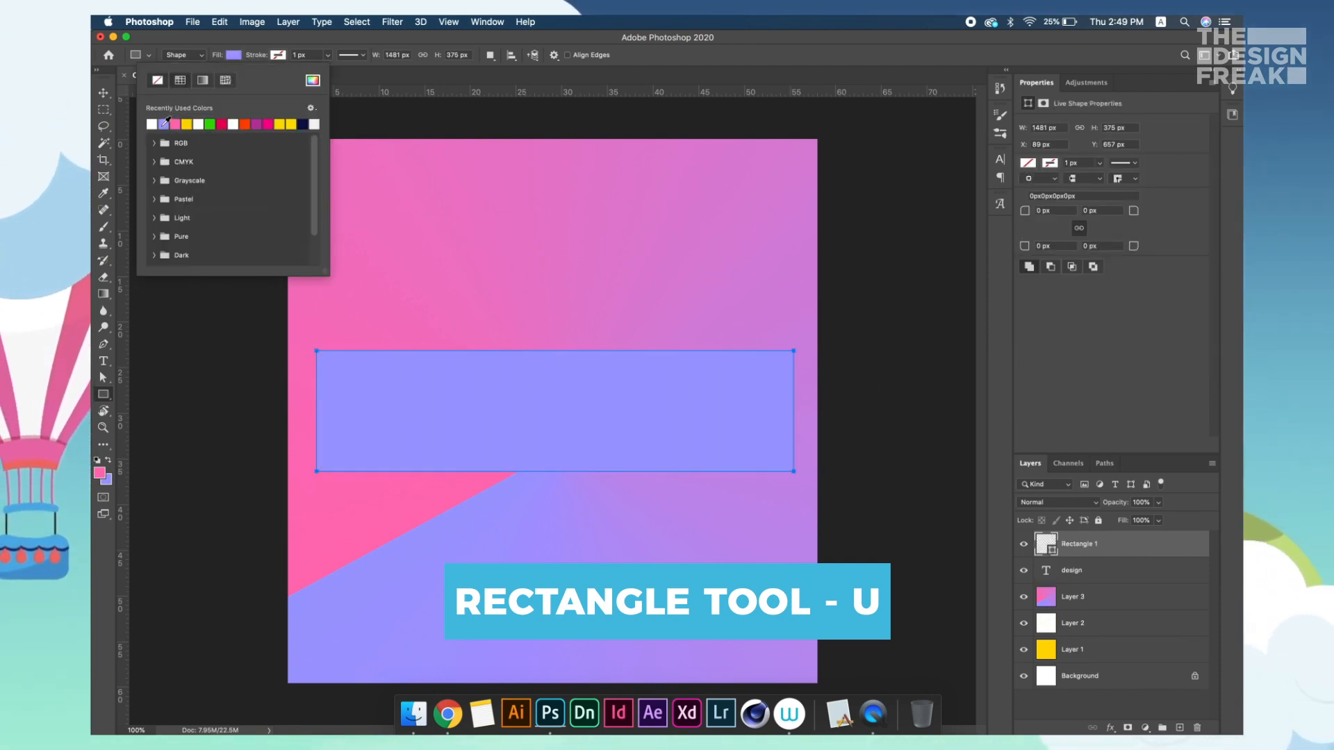
{"action": "left_click", "coordinate": [223, 60]}
Centre the rectangle on the canvas and move its layer beneath the design text layer
{"action": "key", "text": "super+a"}
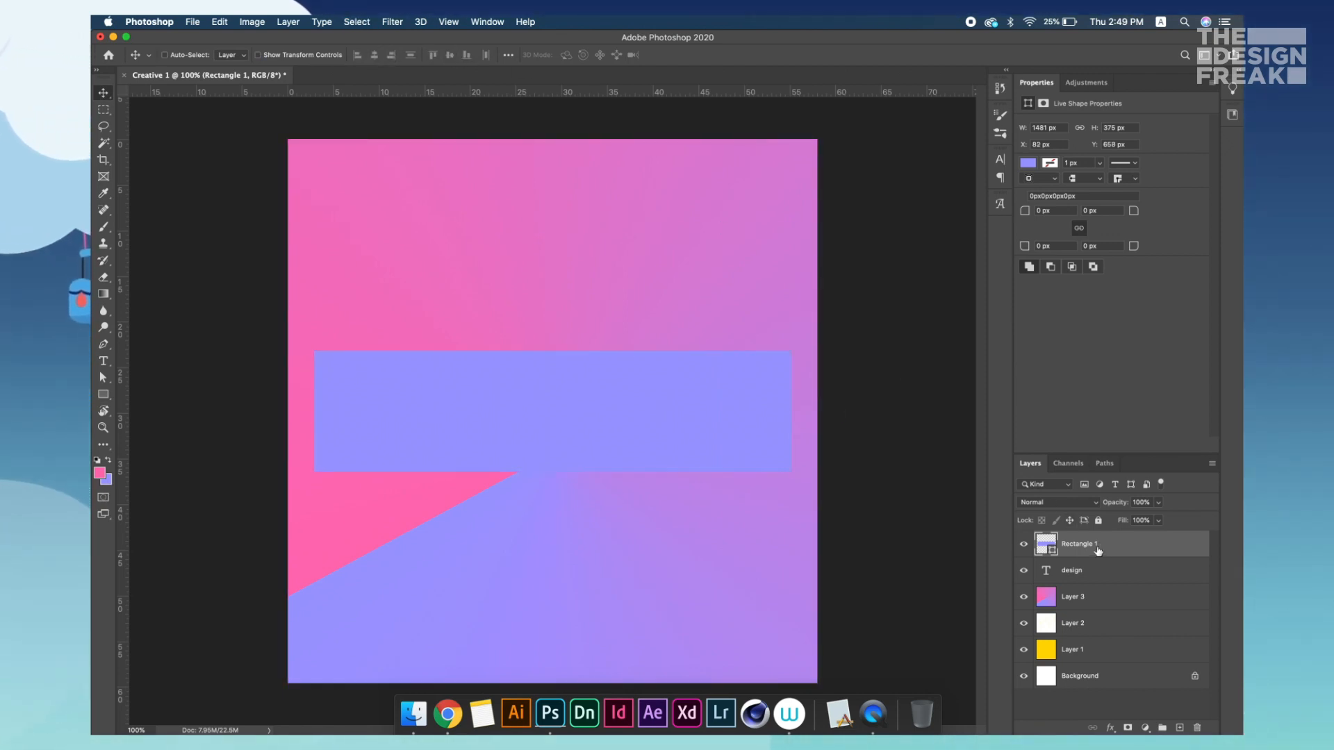
{"action": "left_click_drag", "start_coordinate": [1098, 551], "coordinate": [1087, 578]}
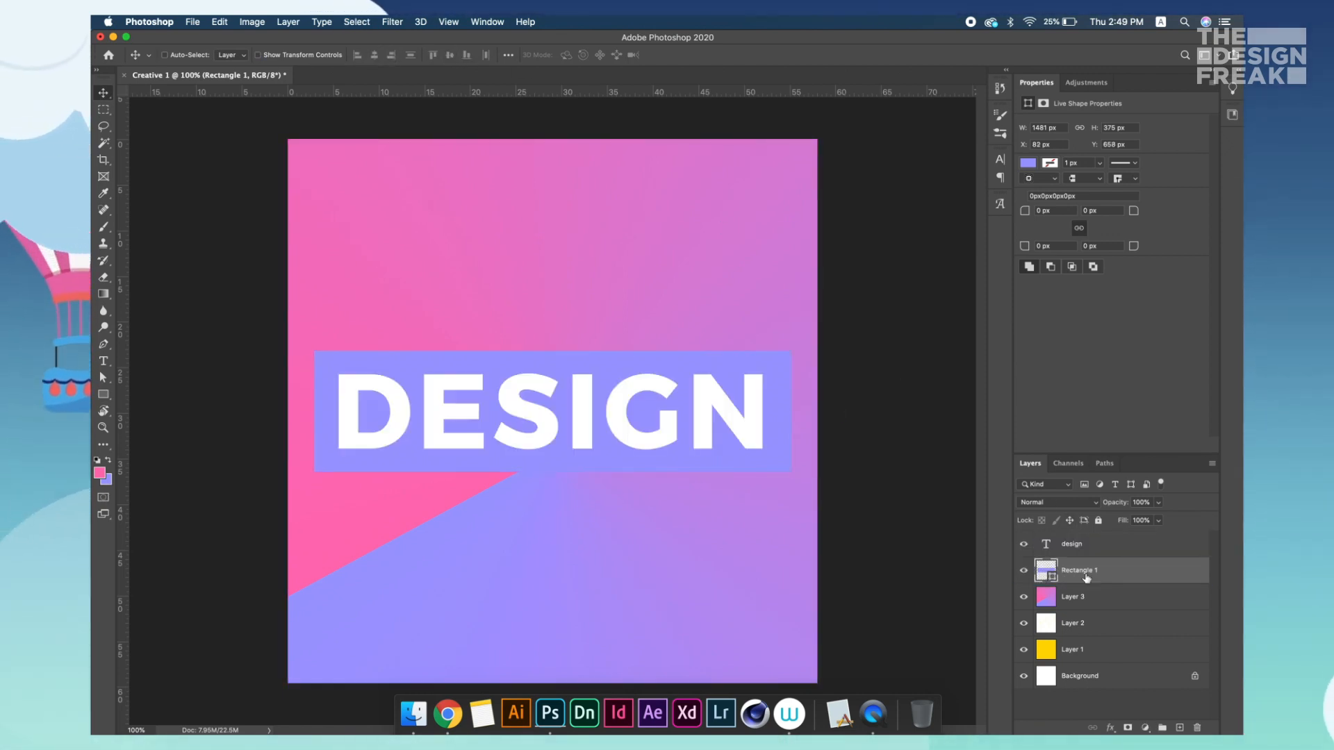
Try green, red, orange and magenta from the recent colours as the rectangle's fill, and set it to yellow
{"action": "left_click", "coordinate": [104, 395]}
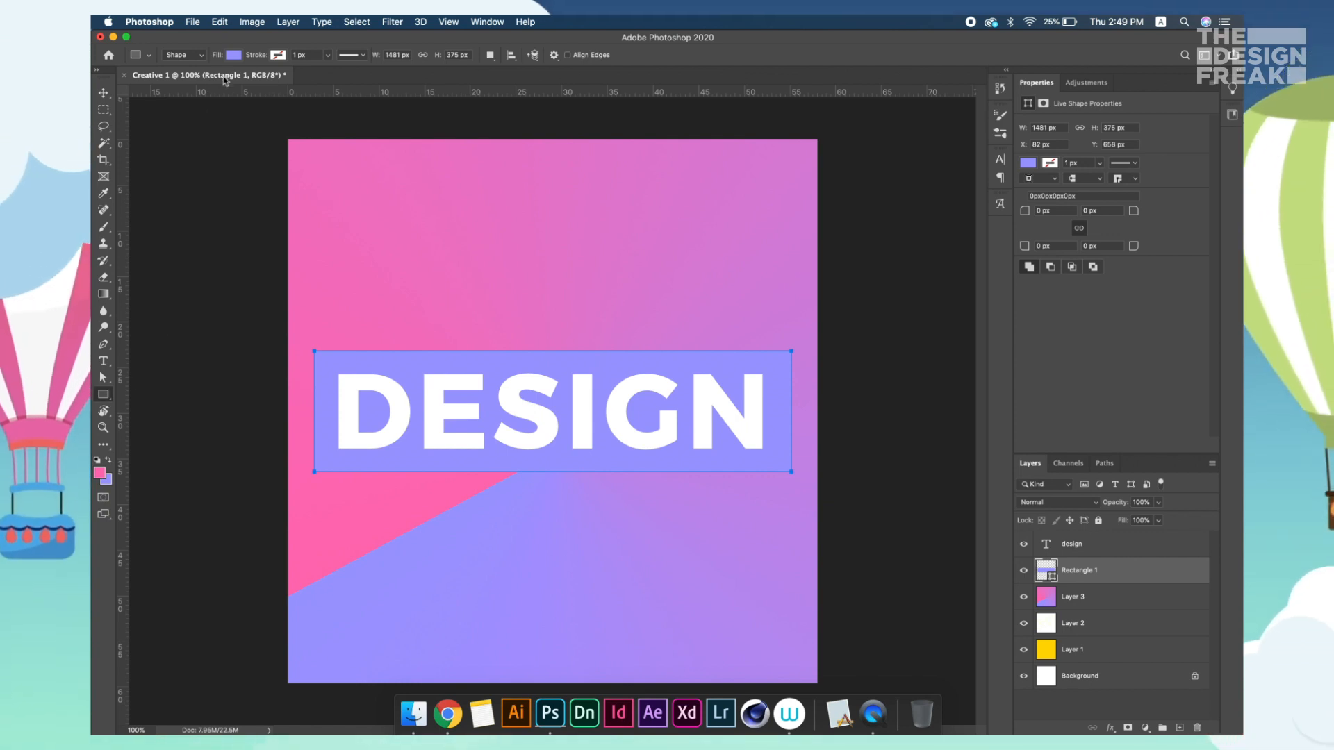
{"action": "left_click", "coordinate": [234, 55]}
{"action": "left_click", "coordinate": [210, 124]}
{"action": "left_click", "coordinate": [221, 123]}
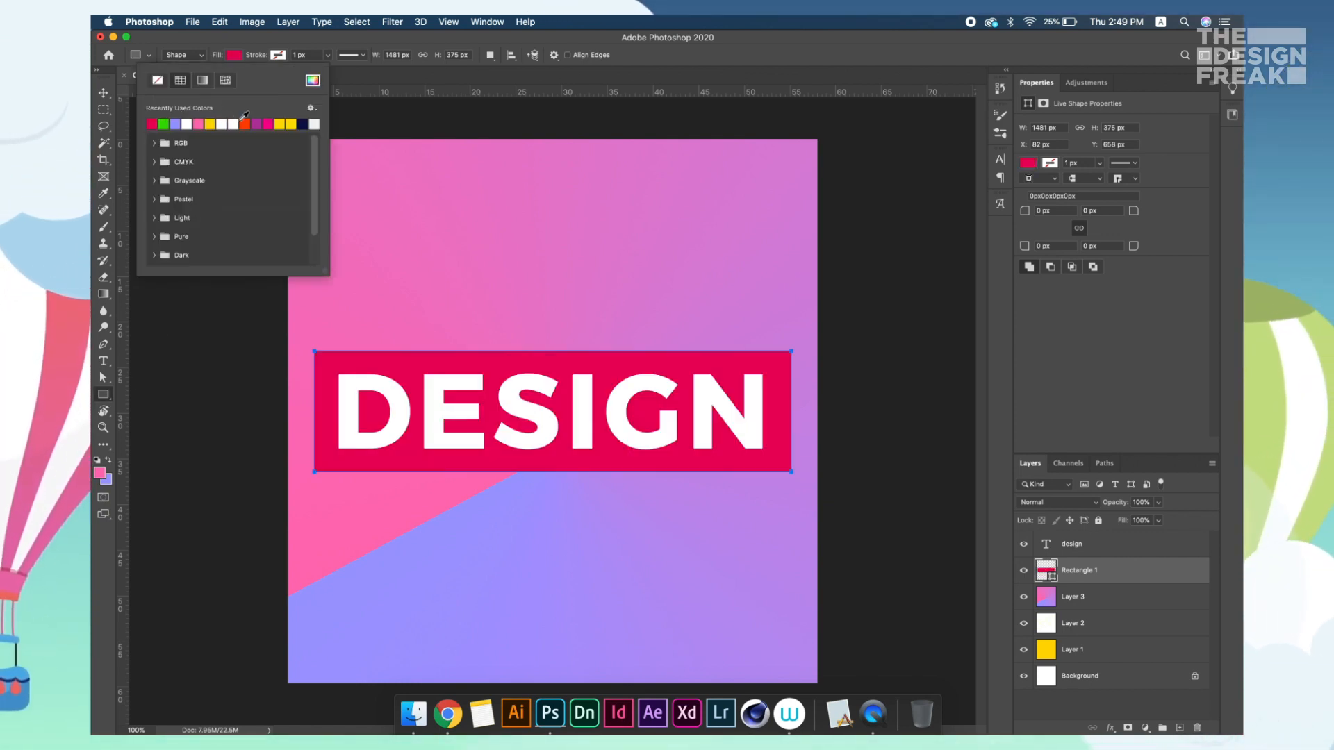
{"action": "left_click", "coordinate": [245, 125]}
{"action": "left_click", "coordinate": [267, 124]}
{"action": "left_click", "coordinate": [279, 124]}
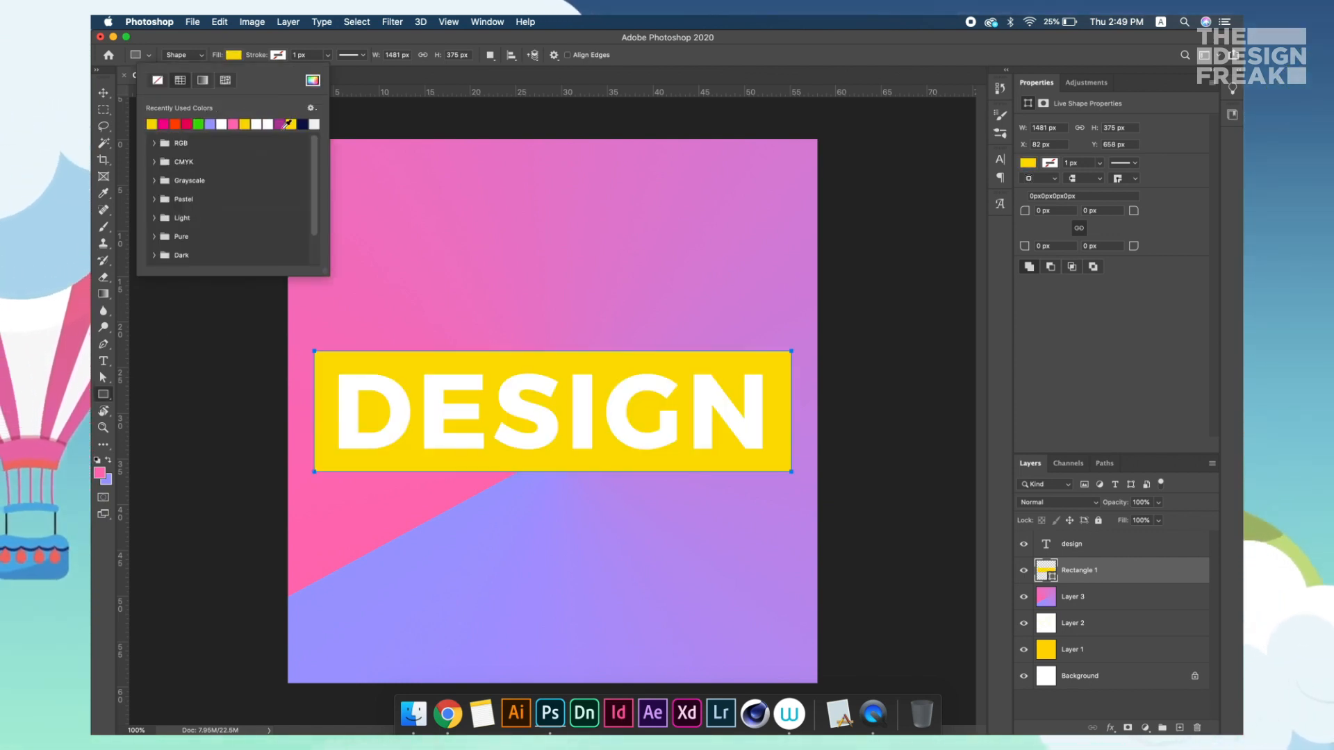
Switch the rectangle's fill to a gradient, try several recent presets, and settle on the linear blue-to-cyan one
{"action": "left_click", "coordinate": [203, 81]}
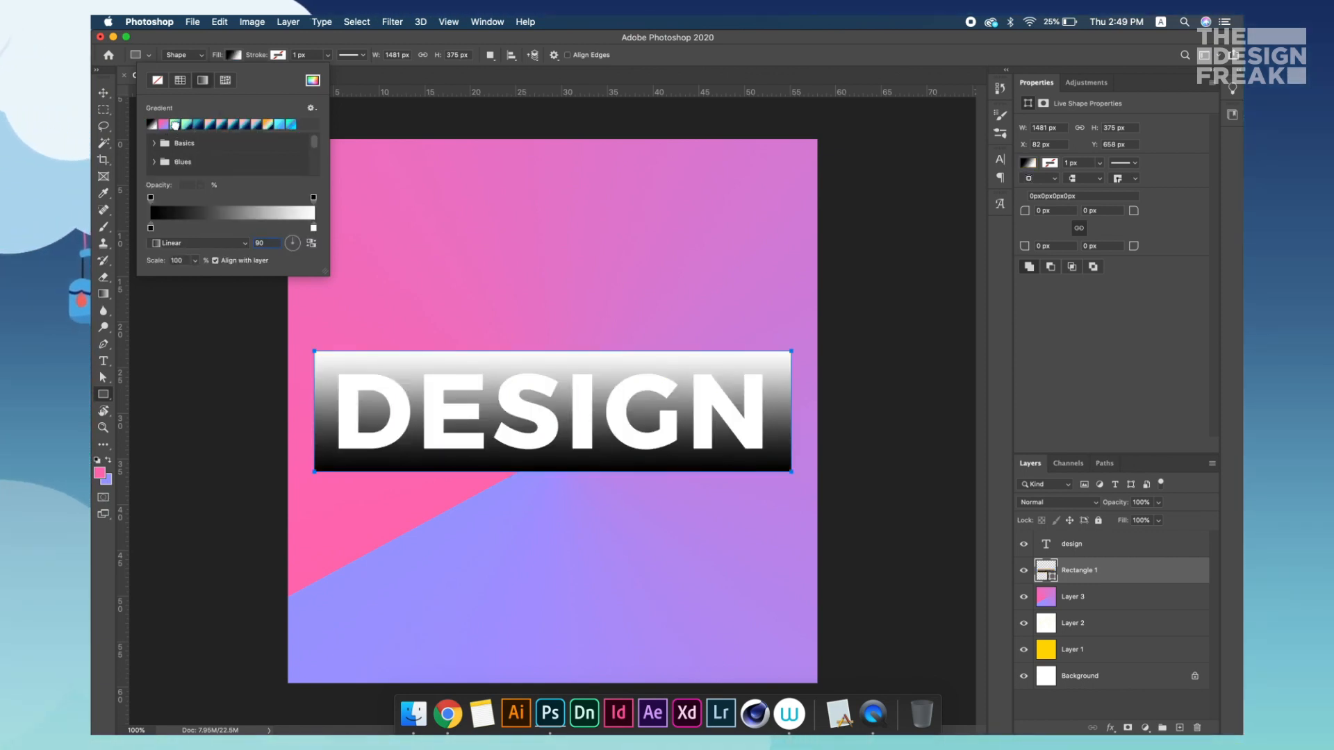
{"action": "left_click", "coordinate": [175, 125]}
{"action": "left_click", "coordinate": [214, 125]}
{"action": "left_click", "coordinate": [253, 126]}
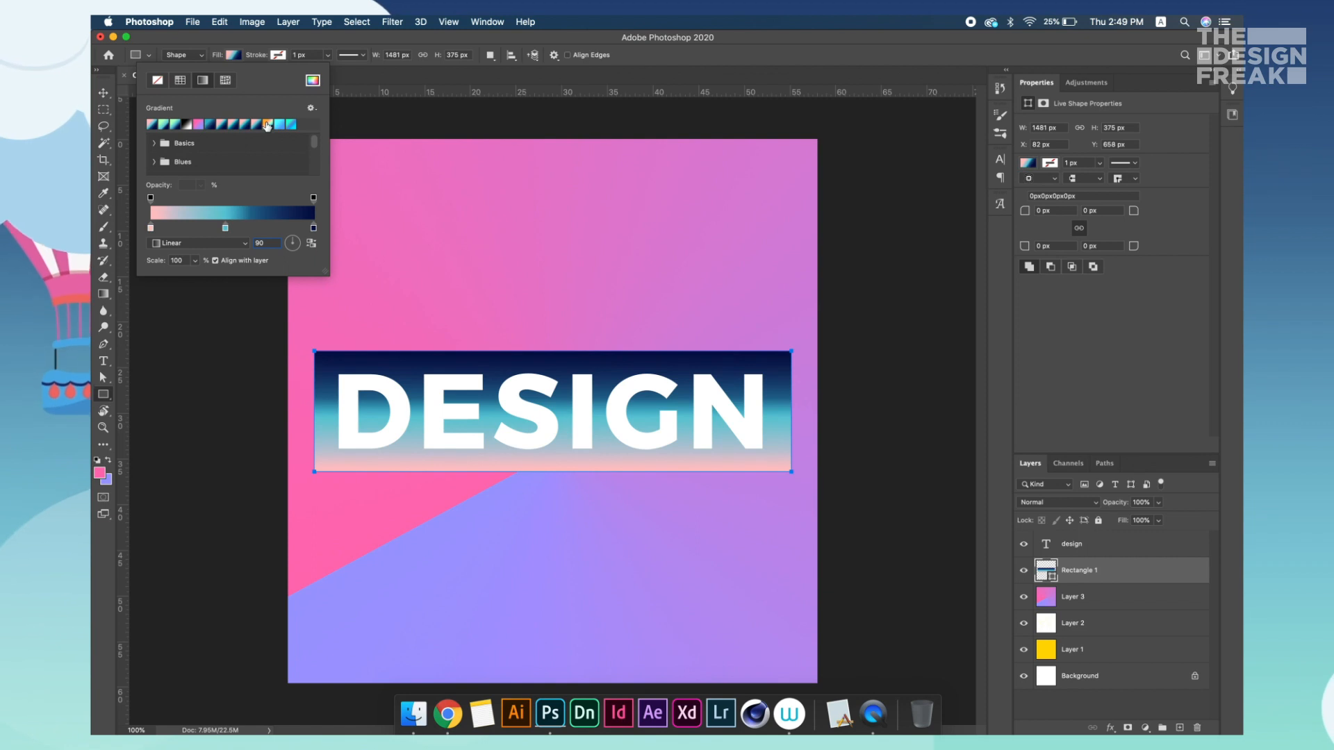
{"action": "left_click", "coordinate": [268, 125]}
{"action": "left_click", "coordinate": [280, 125]}
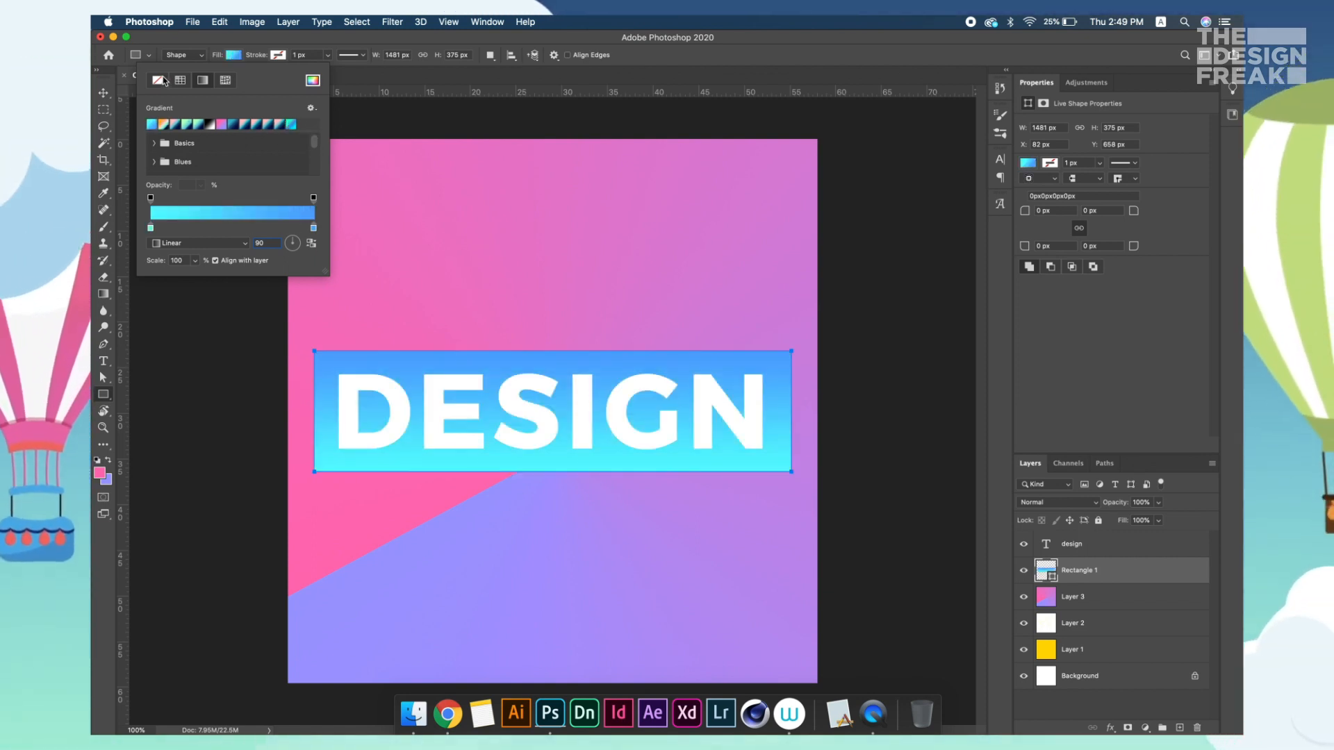
Free Transform the rectangle to about 1448 x 581 px, centre it on the canvas, and clear the selection
{"action": "left_click", "coordinate": [104, 93]}
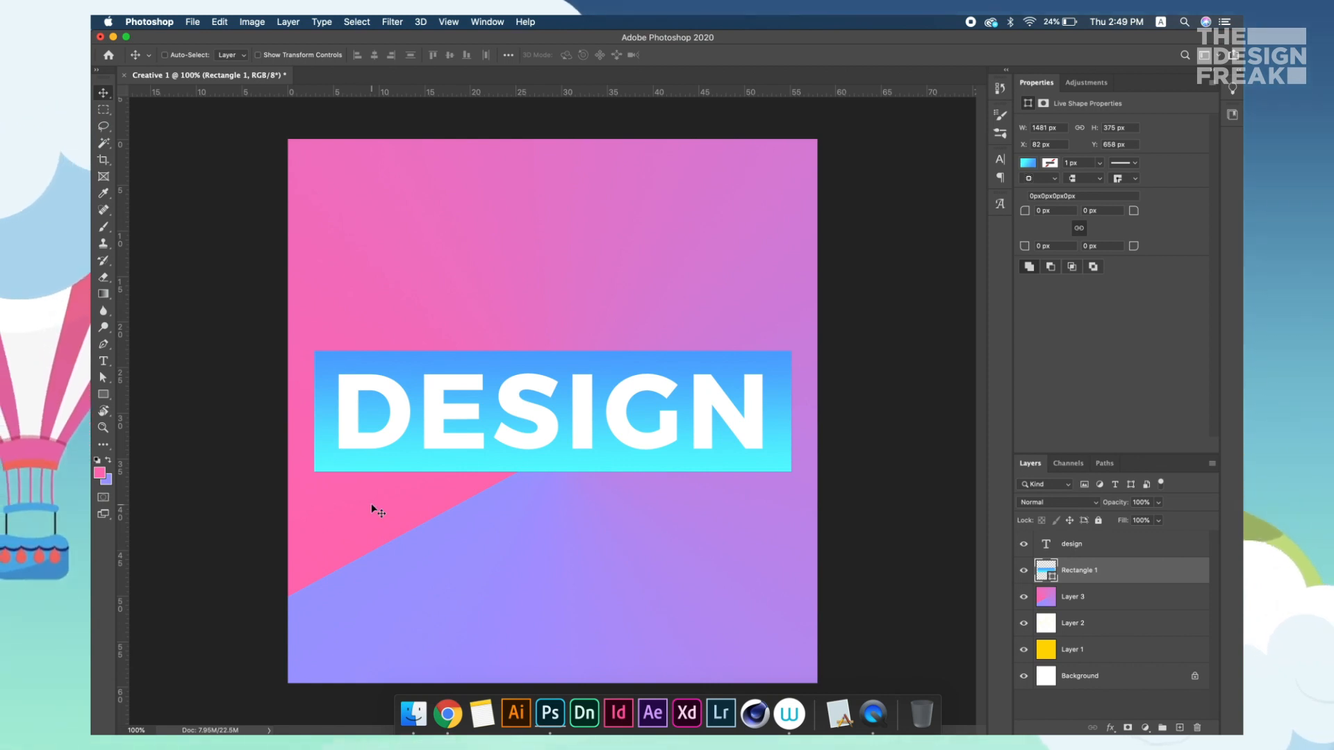
{"action": "key", "text": "super+t"}
{"action": "mouse_move", "coordinate": [559, 473]}
{"action": "left_mouse_down"}
{"action": "mouse_move", "coordinate": [544, 387]}
{"action": "mouse_move", "coordinate": [541, 580]}
{"action": "mouse_move", "coordinate": [549, 378]}
{"action": "mouse_move", "coordinate": [550, 476]}
{"action": "mouse_move", "coordinate": [552, 463]}
{"action": "left_mouse_up"}
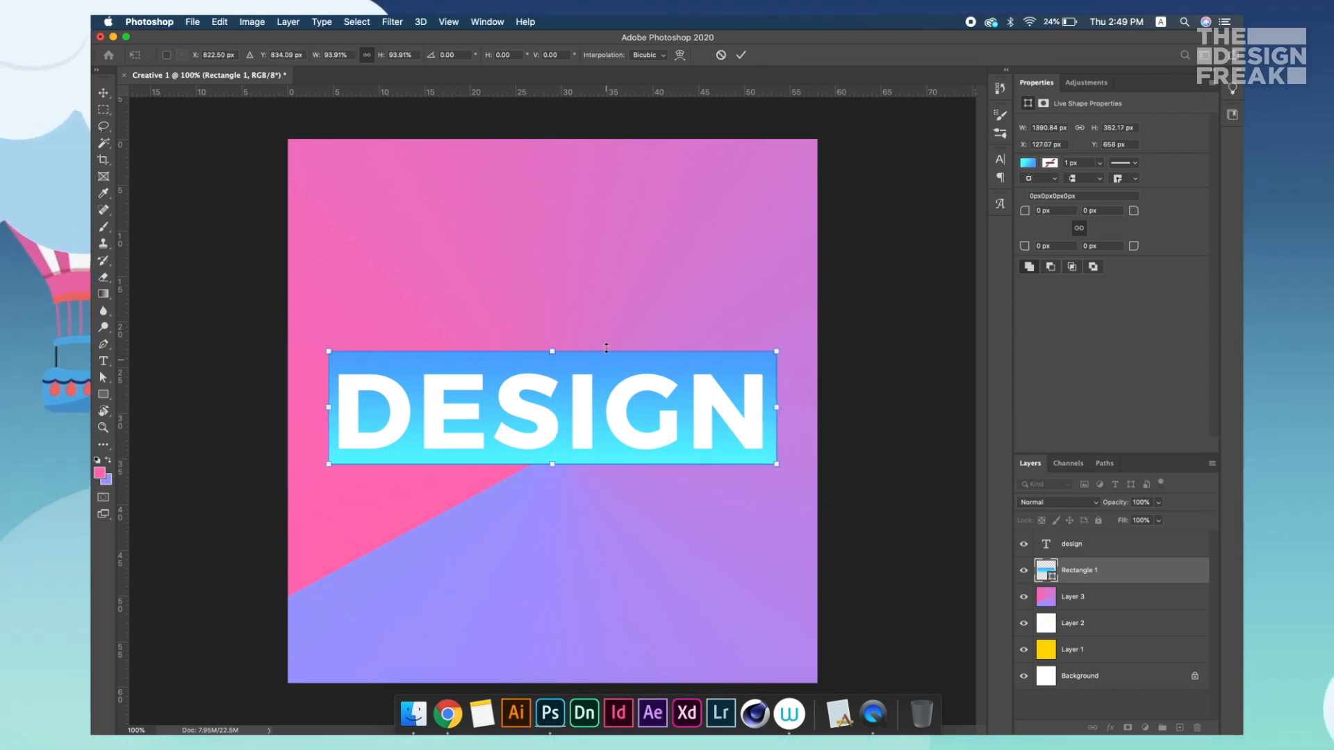
{"action": "left_click_drag", "start_coordinate": [553, 353], "coordinate": [604, 313]}
{"action": "left_click_drag", "start_coordinate": [786, 409], "coordinate": [949, 406]}
{"action": "left_click_drag", "start_coordinate": [786, 420], "coordinate": [758, 431]}
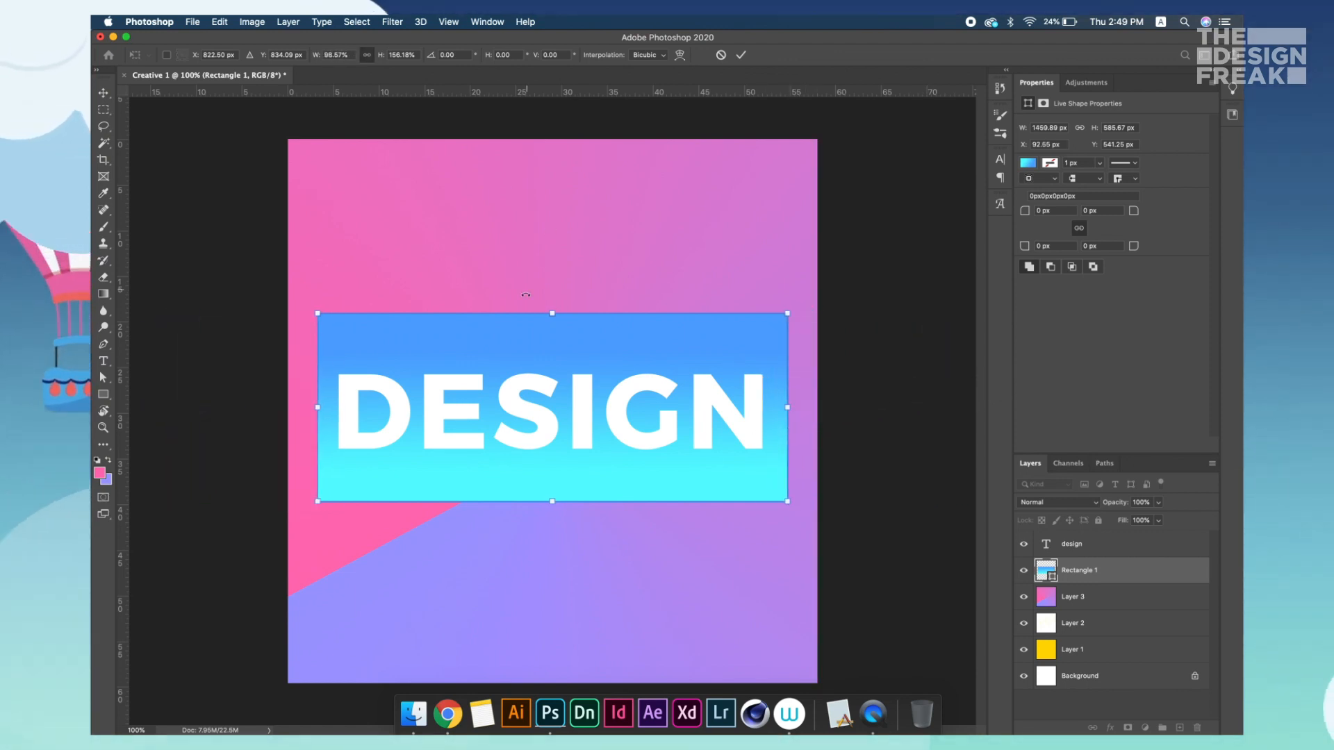
{"action": "mouse_move", "coordinate": [553, 314]}
{"action": "left_mouse_down"}
{"action": "mouse_move", "coordinate": [565, 243]}
{"action": "mouse_move", "coordinate": [565, 323]}
{"action": "mouse_move", "coordinate": [564, 290]}
{"action": "mouse_move", "coordinate": [567, 311]}
{"action": "left_mouse_up"}
{"action": "key", "text": "Return"}
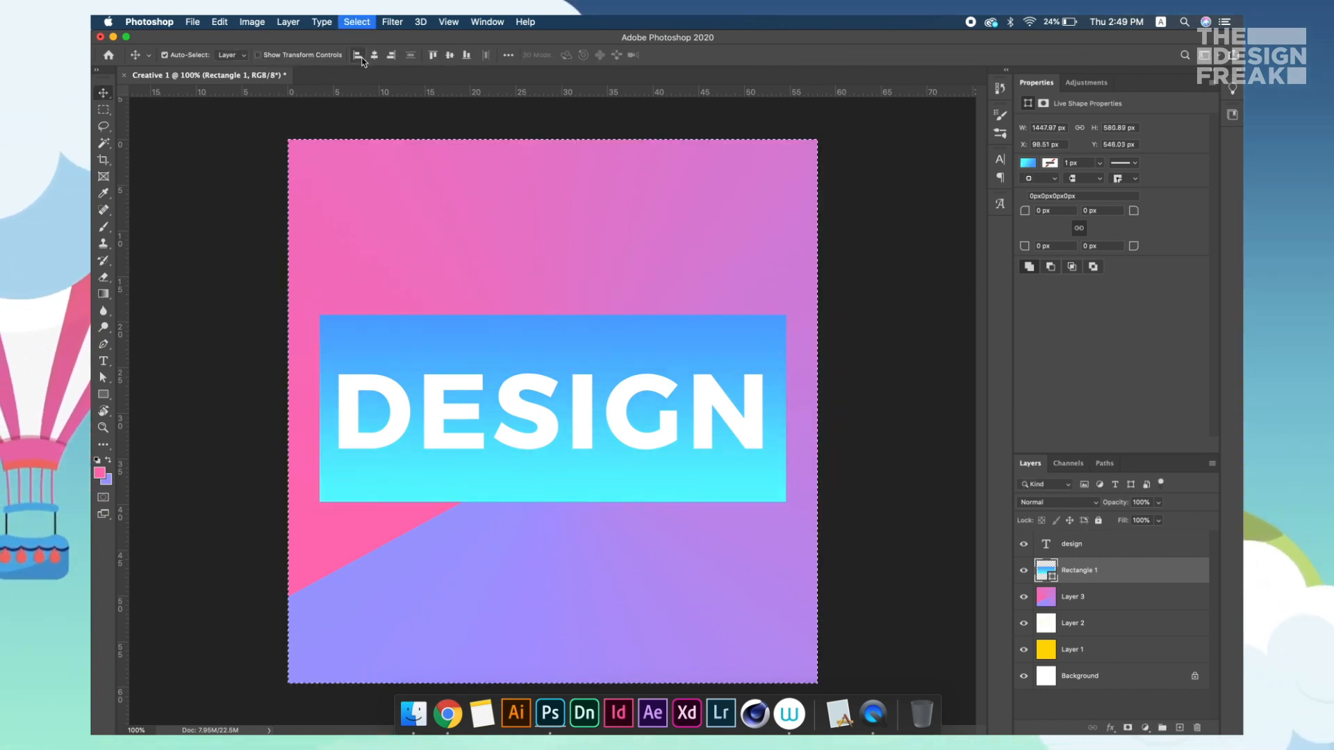
{"action": "key", "text": "ctrl+d"}
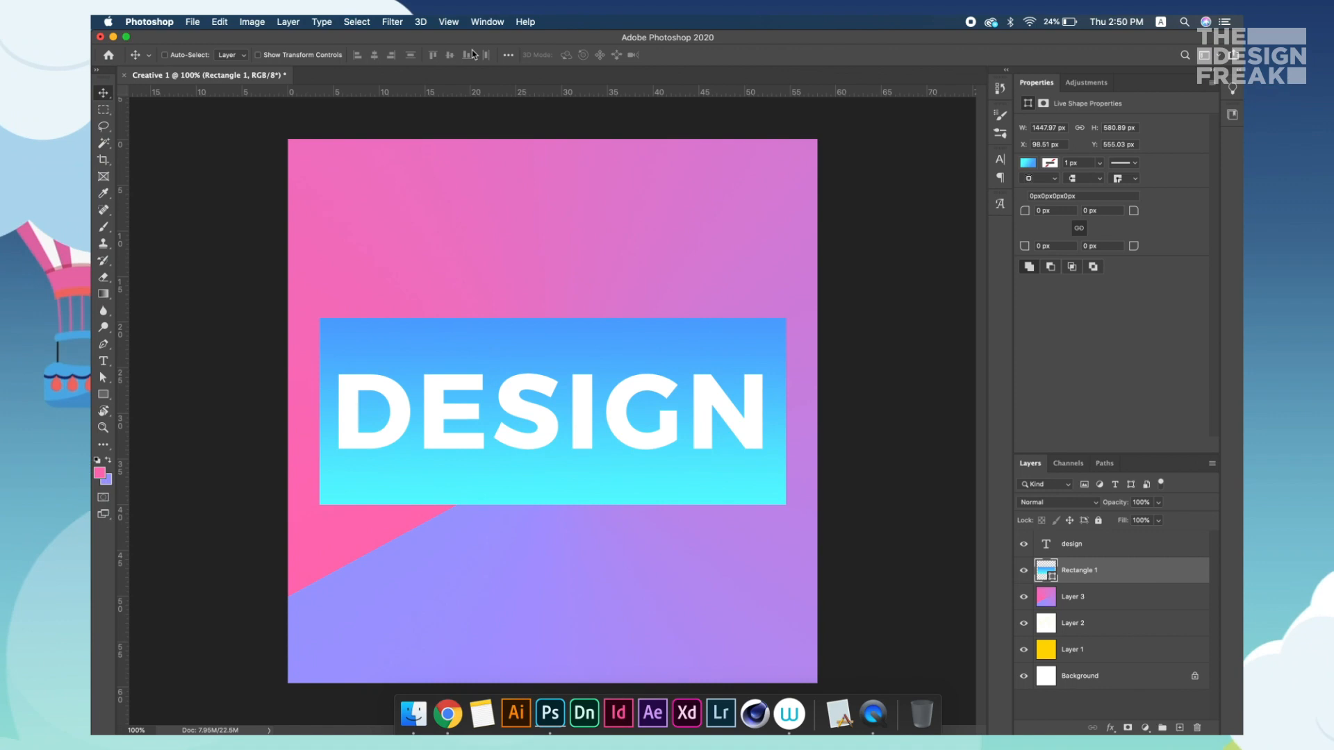
Draw a rounded rectangle of about 805 x 1053 px with a 10 px radius over the letters SIGN, and compare its corners with the plain rectangle's
{"action": "left_click", "coordinate": [103, 396]}
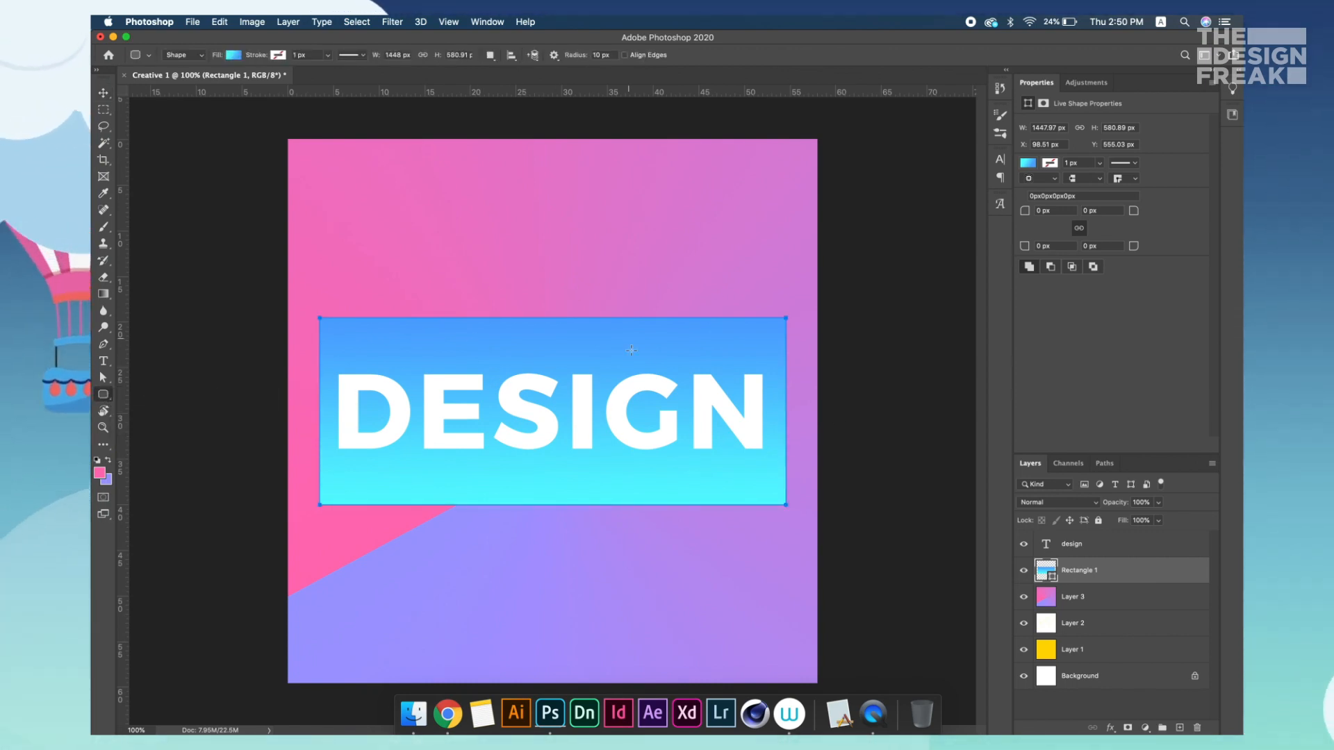
{"action": "left_click_drag", "start_coordinate": [524, 278], "coordinate": [782, 617]}
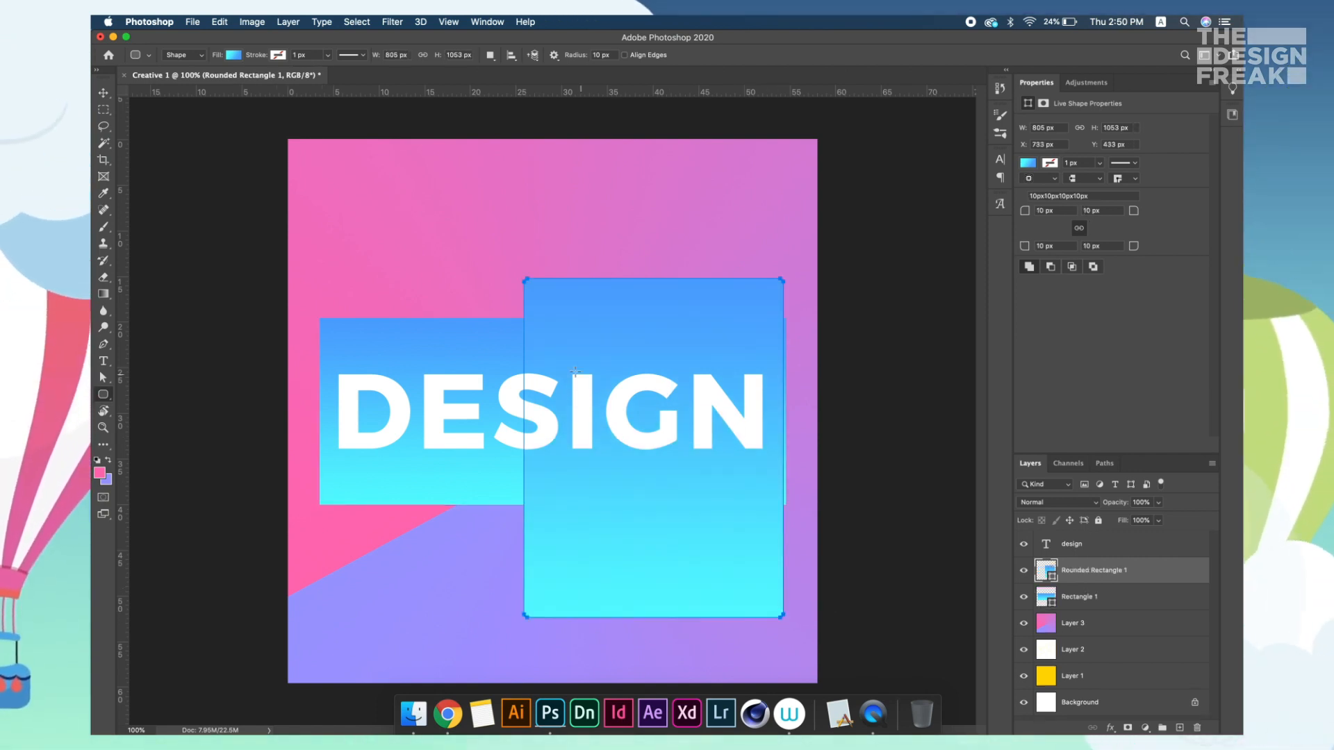
{"action": "left_click", "coordinate": [107, 92]}
{"action": "key", "text": "z"}
{"action": "left_click_drag", "start_coordinate": [517, 314], "coordinate": [643, 294]}
{"action": "left_click_drag", "start_coordinate": [760, 357], "coordinate": [694, 380]}
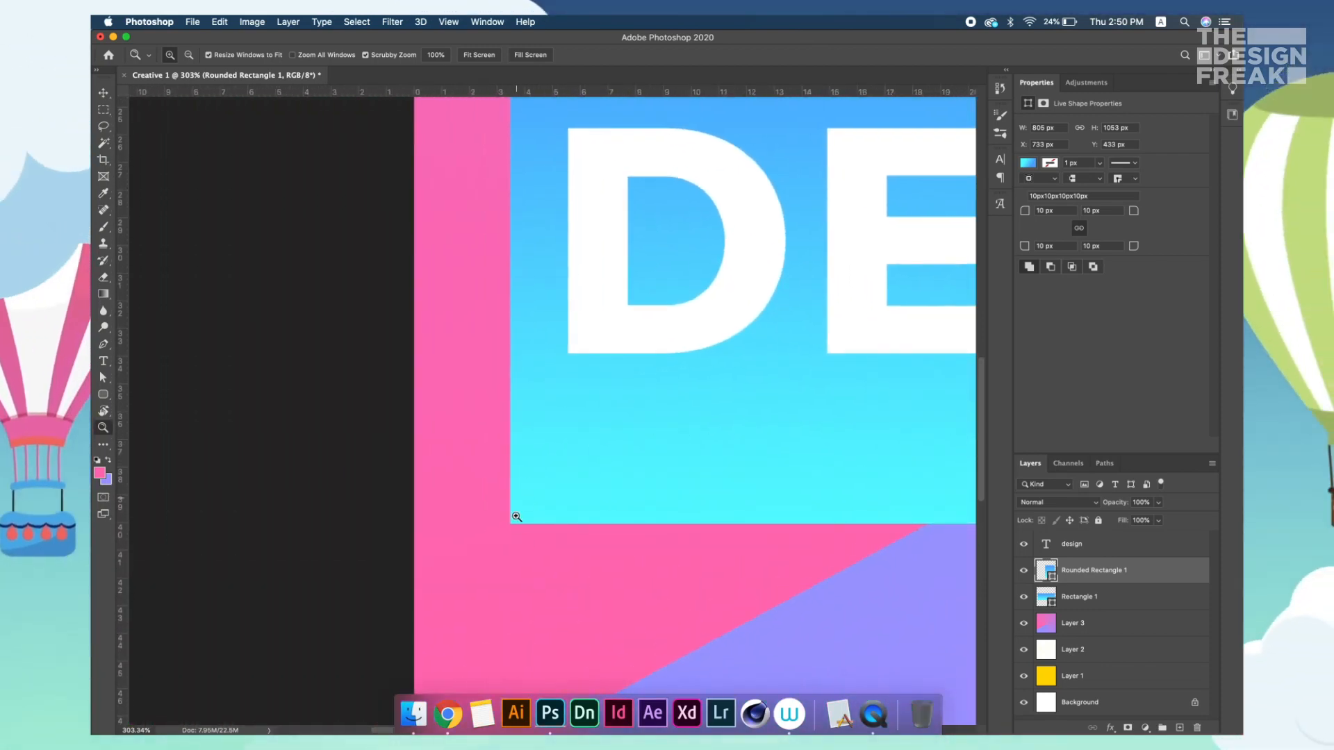
{"action": "key", "text": "super+0"}
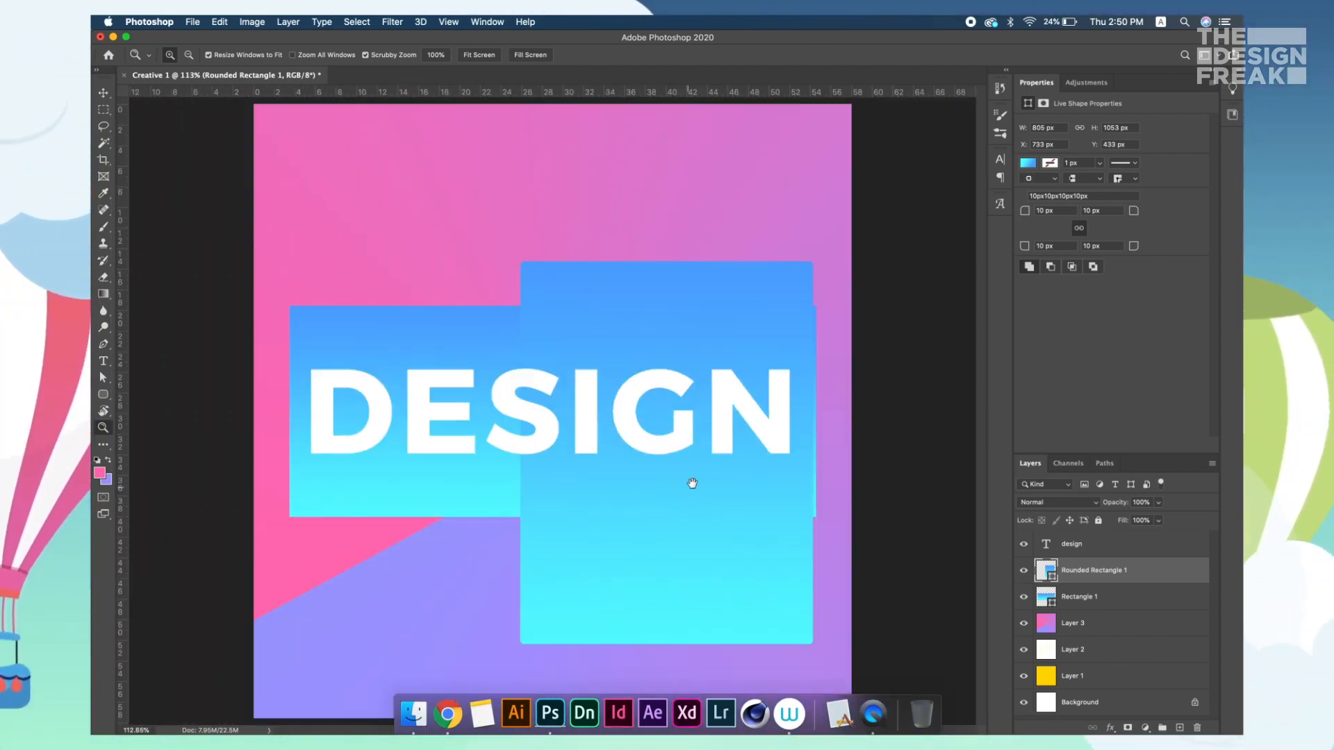
Delete the rounded rectangle layer
{"action": "key", "text": "v"}
{"action": "right_click", "coordinate": [640, 292]}
{"action": "left_click", "coordinate": [619, 284]}
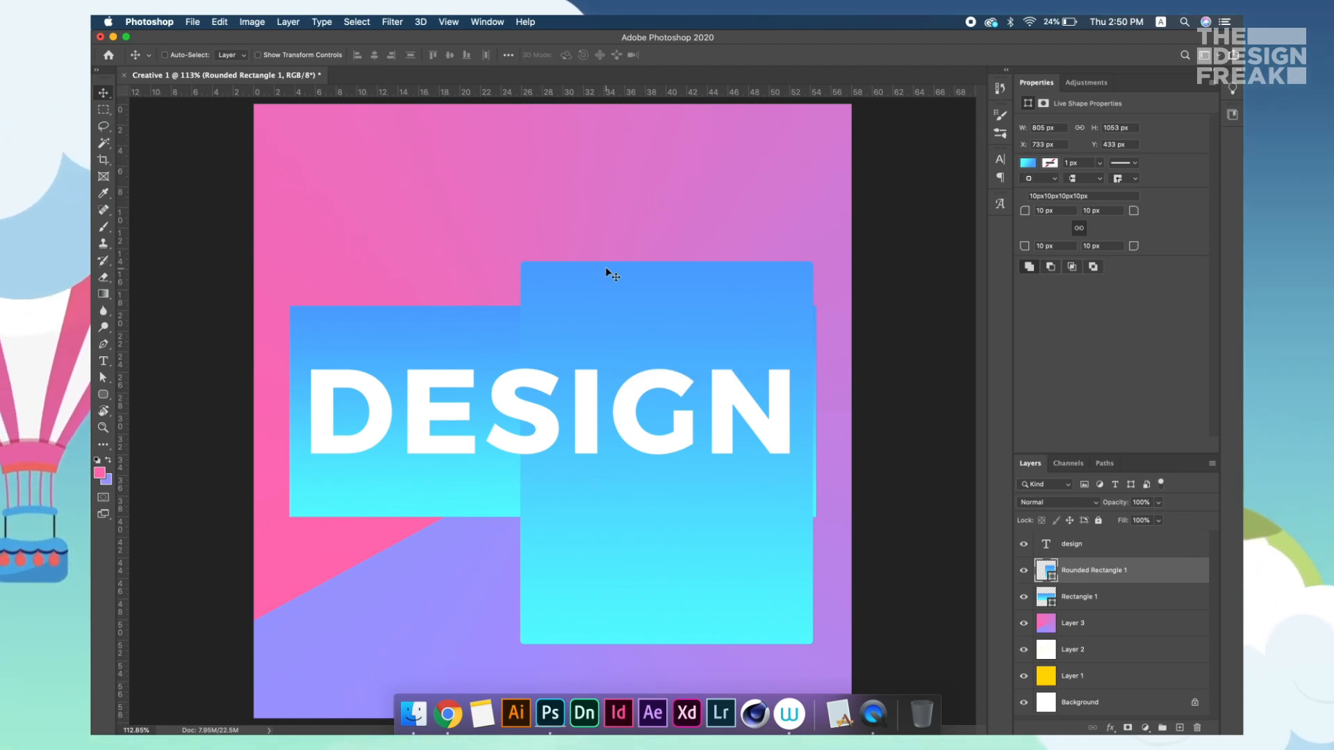
{"action": "key", "text": "Delete"}
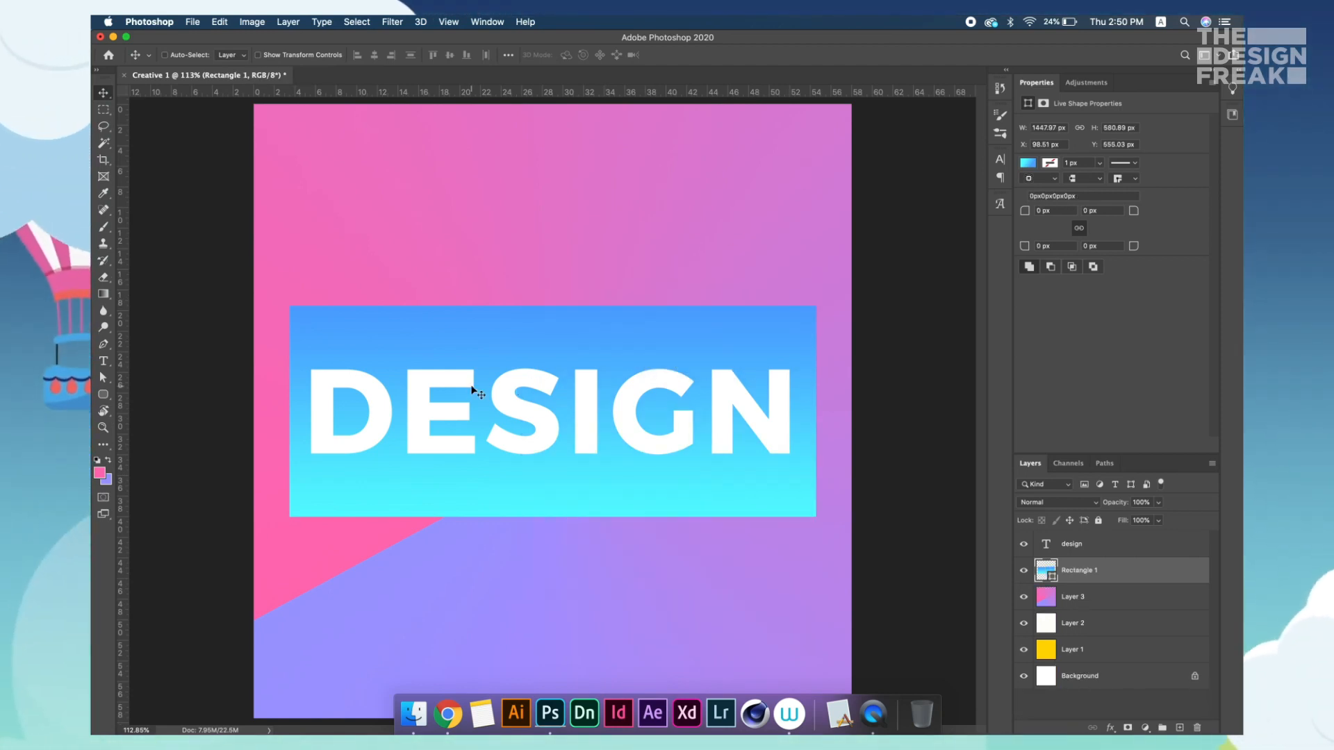
Draw a circle of about 1298 px in diameter behind the DESIGN text with the Ellipse tool and centre it on the canvas
{"action": "left_click", "coordinate": [102, 396]}
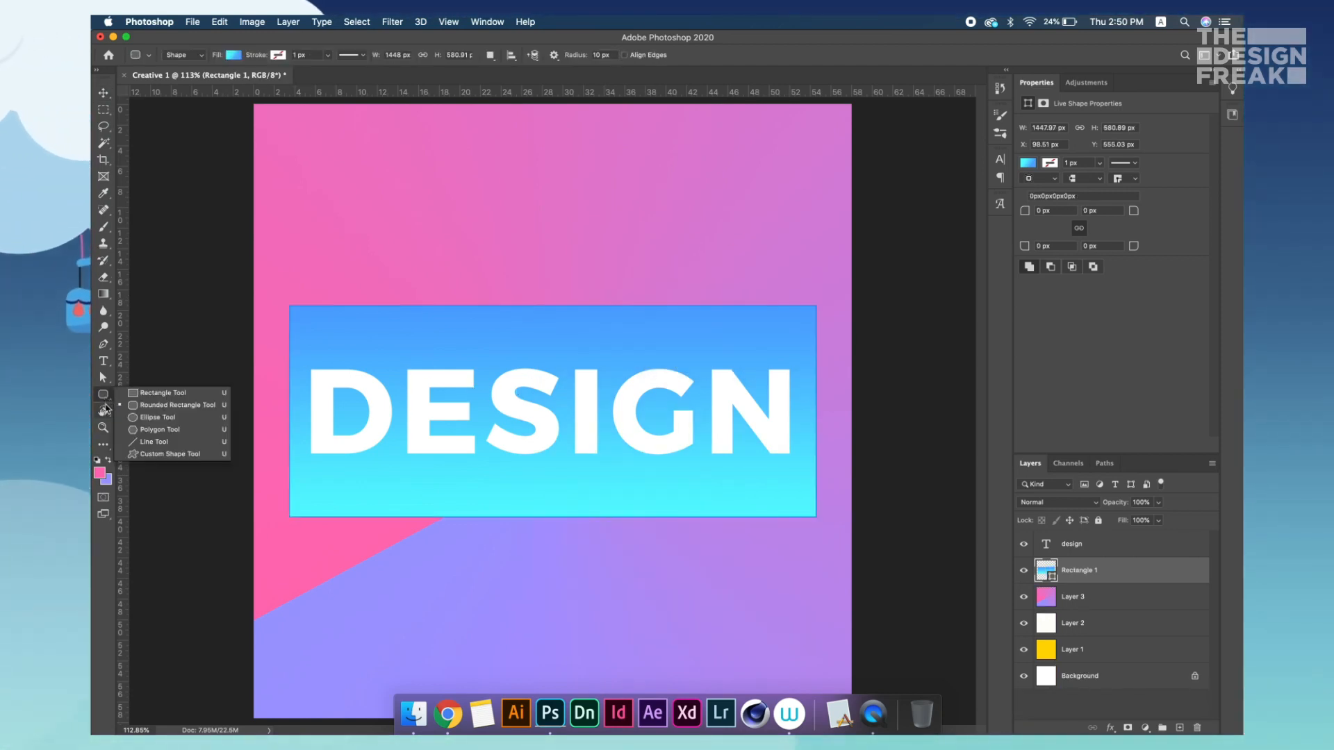
{"action": "left_click", "coordinate": [190, 418]}
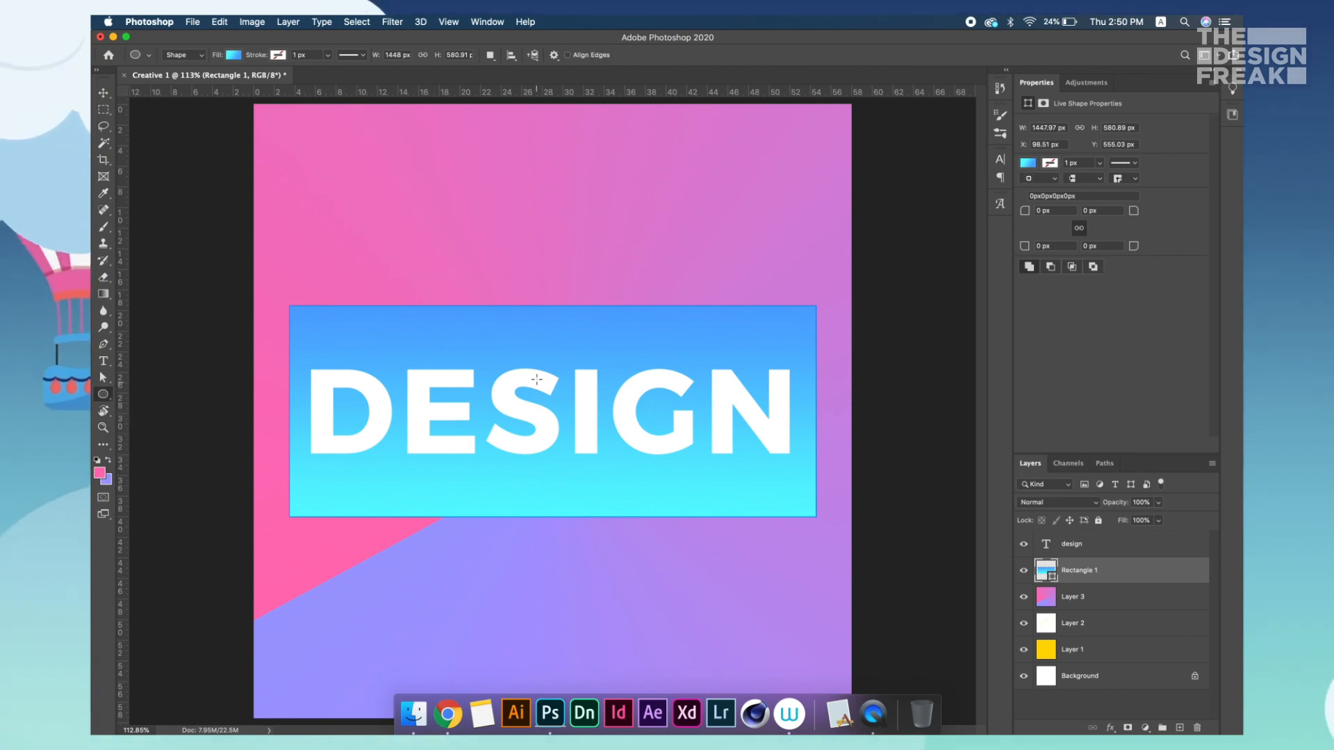
{"action": "mouse_move", "coordinate": [607, 439]}
{"action": "left_mouse_down"}
{"action": "mouse_move", "coordinate": [703, 583]}
{"action": "mouse_move", "coordinate": [773, 614]}
{"action": "mouse_move", "coordinate": [722, 563]}
{"action": "mouse_move", "coordinate": [695, 555]}
{"action": "mouse_move", "coordinate": [760, 612]}
{"action": "left_mouse_up"}
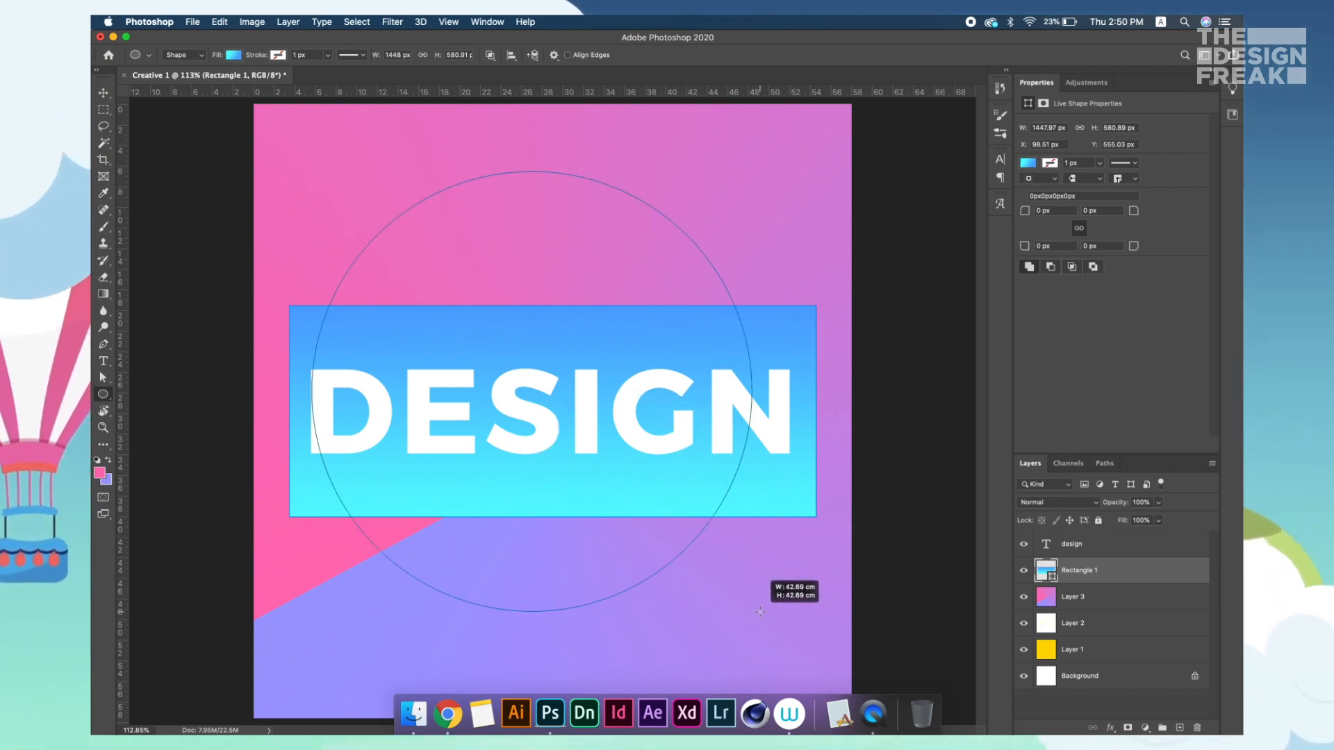
{"action": "left_click_drag", "start_coordinate": [820, 637], "coordinate": [805, 628]}
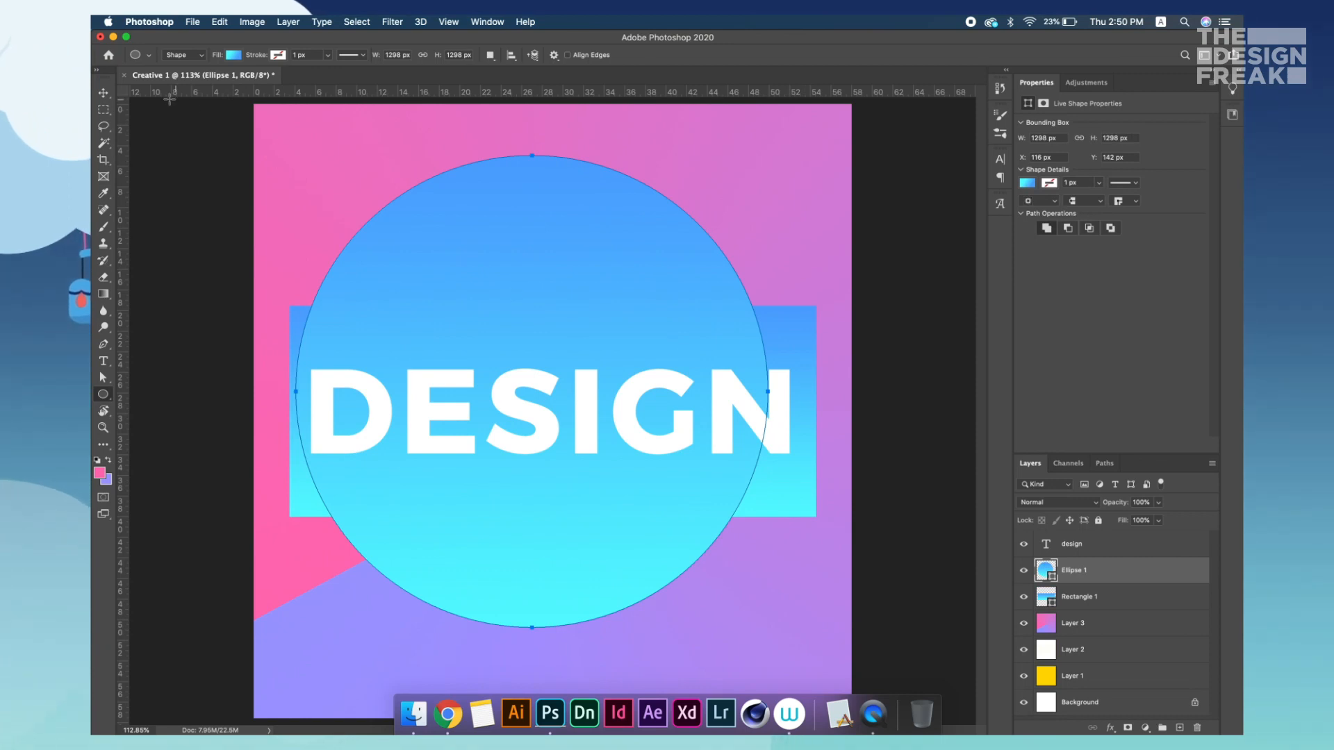
{"action": "left_click", "coordinate": [392, 56]}
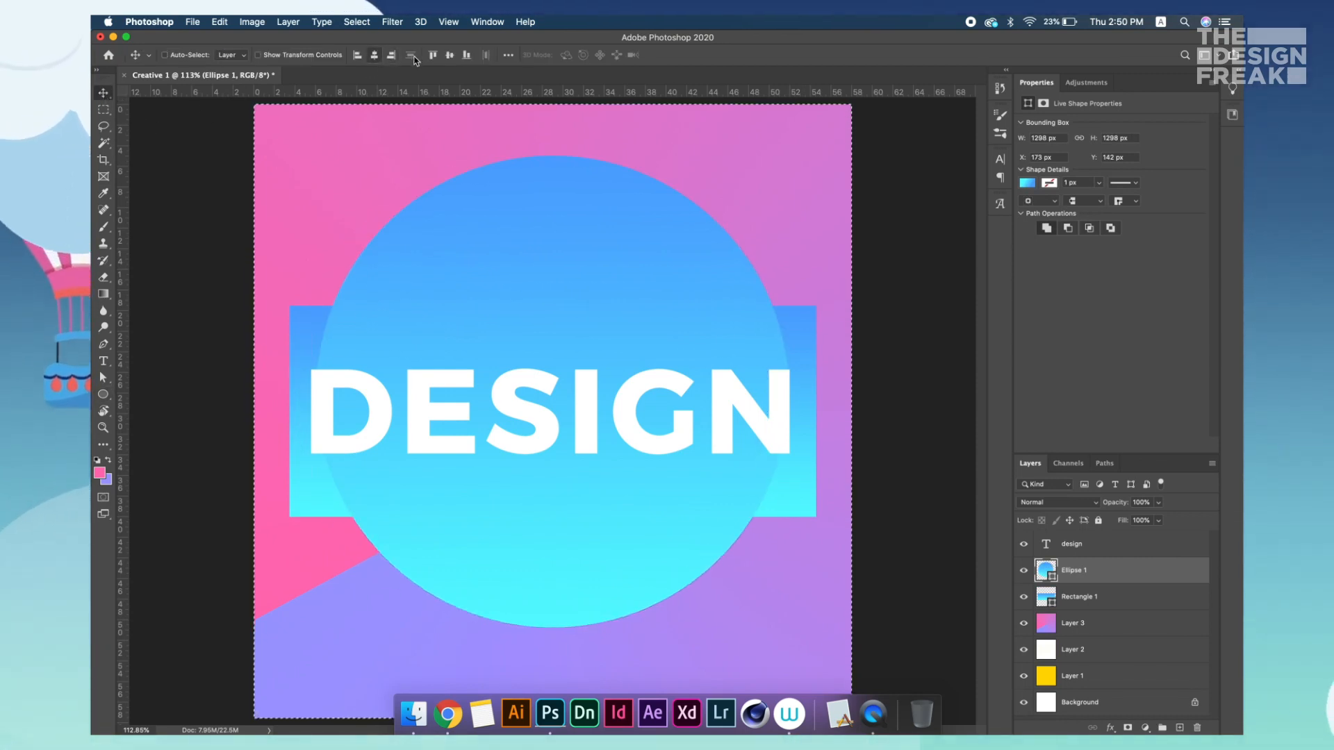
{"action": "left_click", "coordinate": [450, 57]}
{"action": "key", "text": "ctrl+d"}
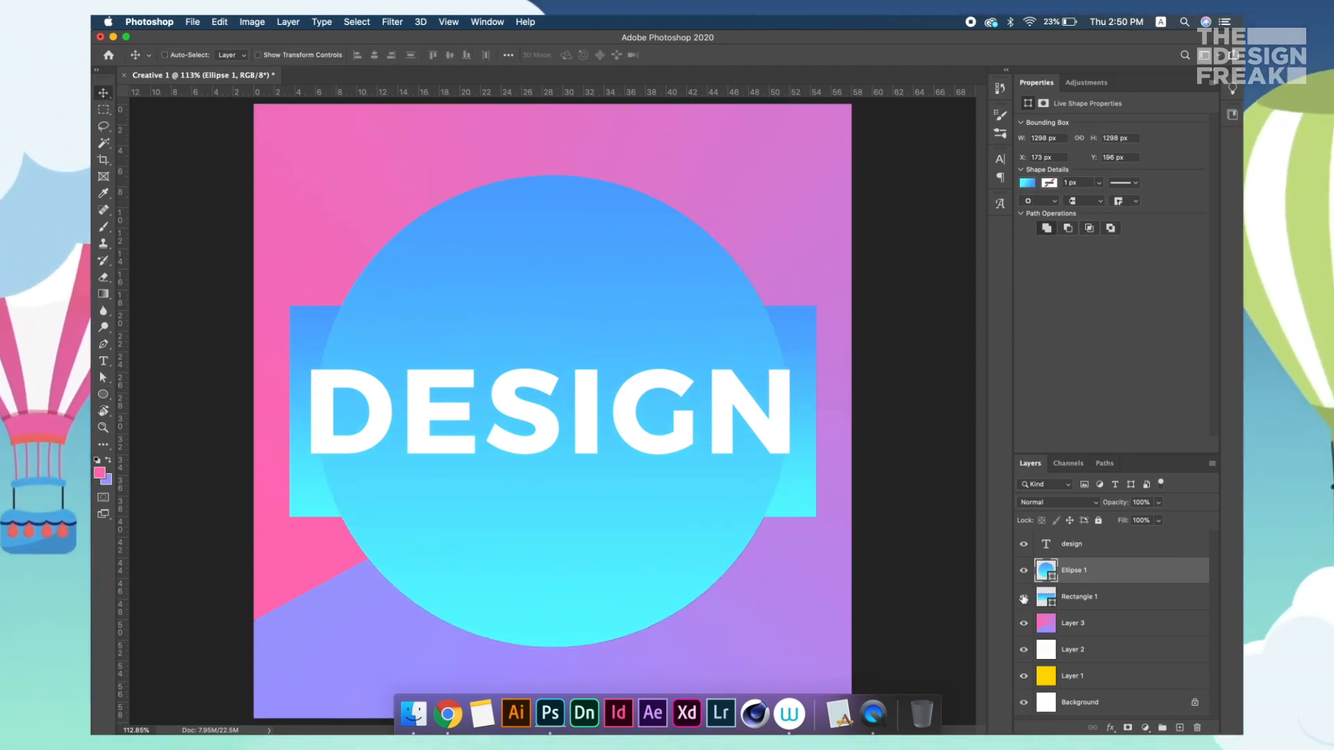
Hide the rectangle layer and scale the DESIGN text down to about 284 pt so it fits inside the circle
{"action": "double_click", "coordinate": [1125, 545]}
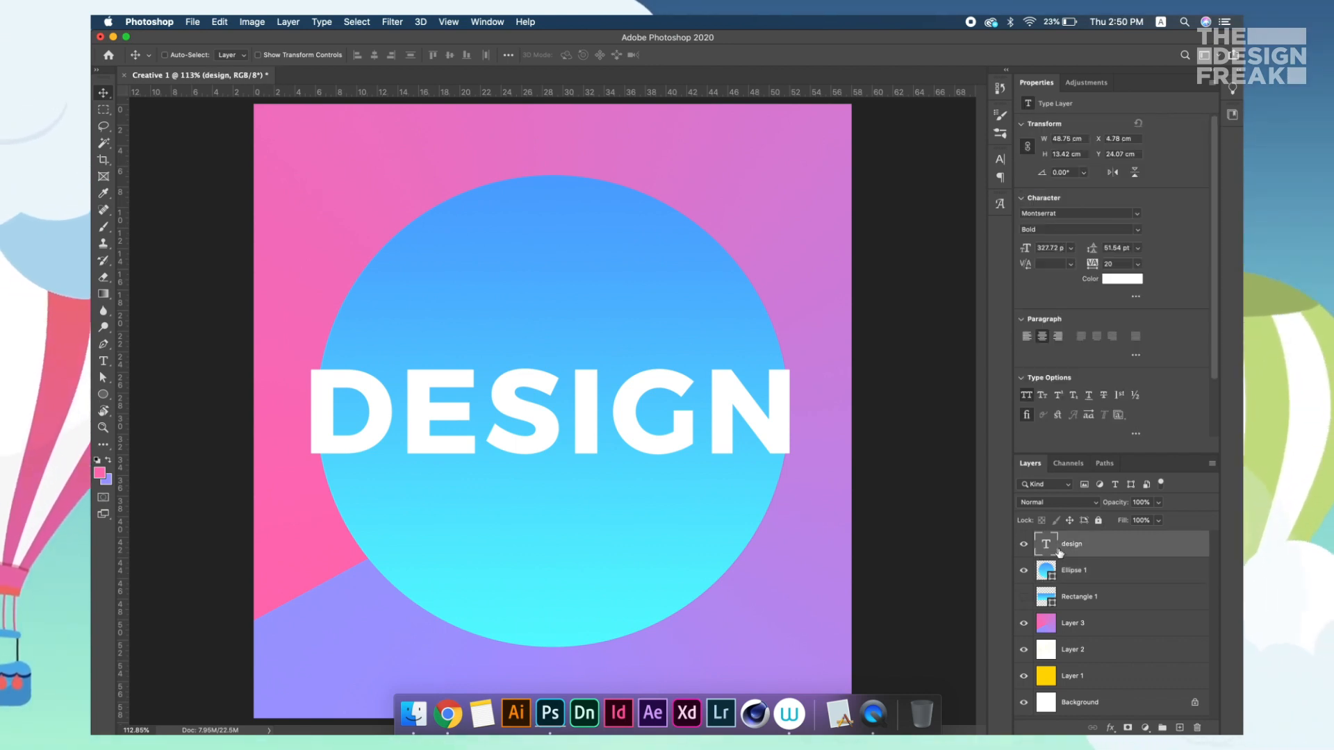
{"action": "key", "text": "Escape"}
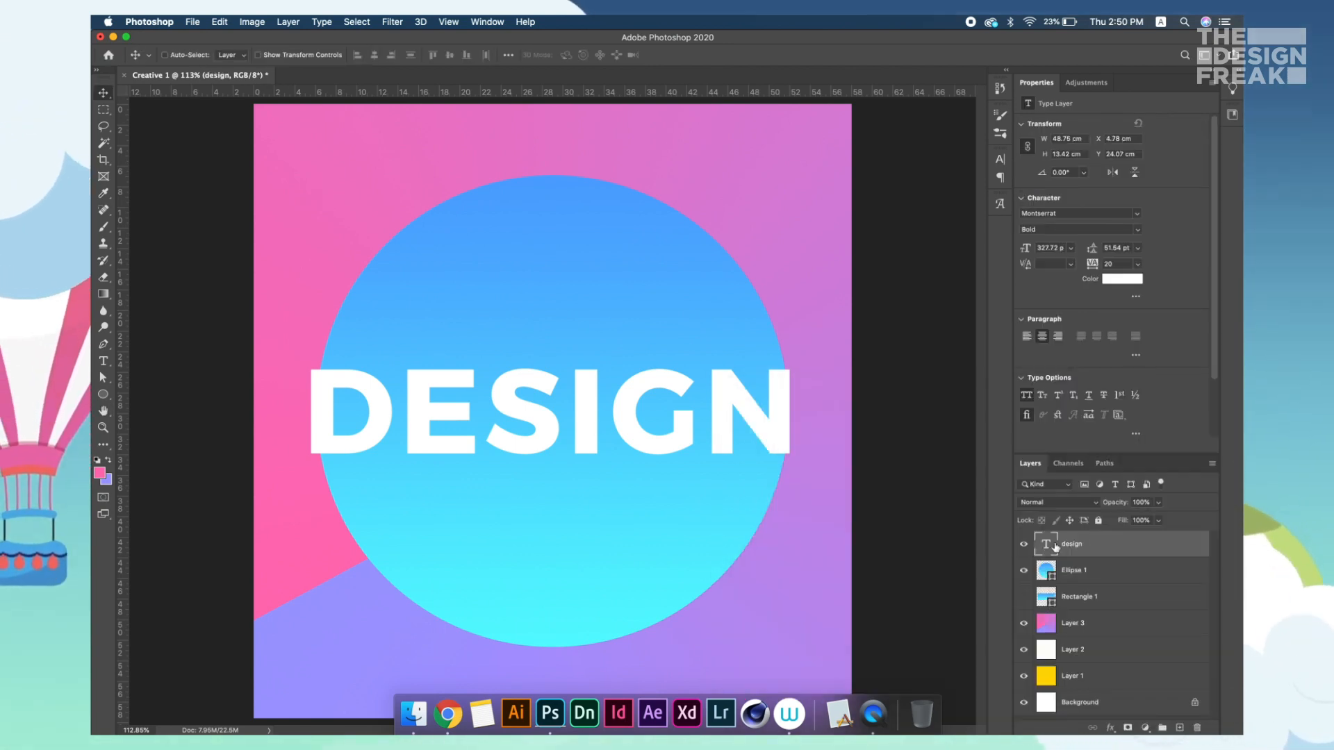
{"action": "key", "text": "super+t"}
{"action": "left_click_drag", "start_coordinate": [554, 497], "coordinate": [554, 474]}
{"action": "key", "text": "Return"}
Centre the resized DESIGN text on the canvas and clear the selection
{"action": "key", "text": "super+a"}
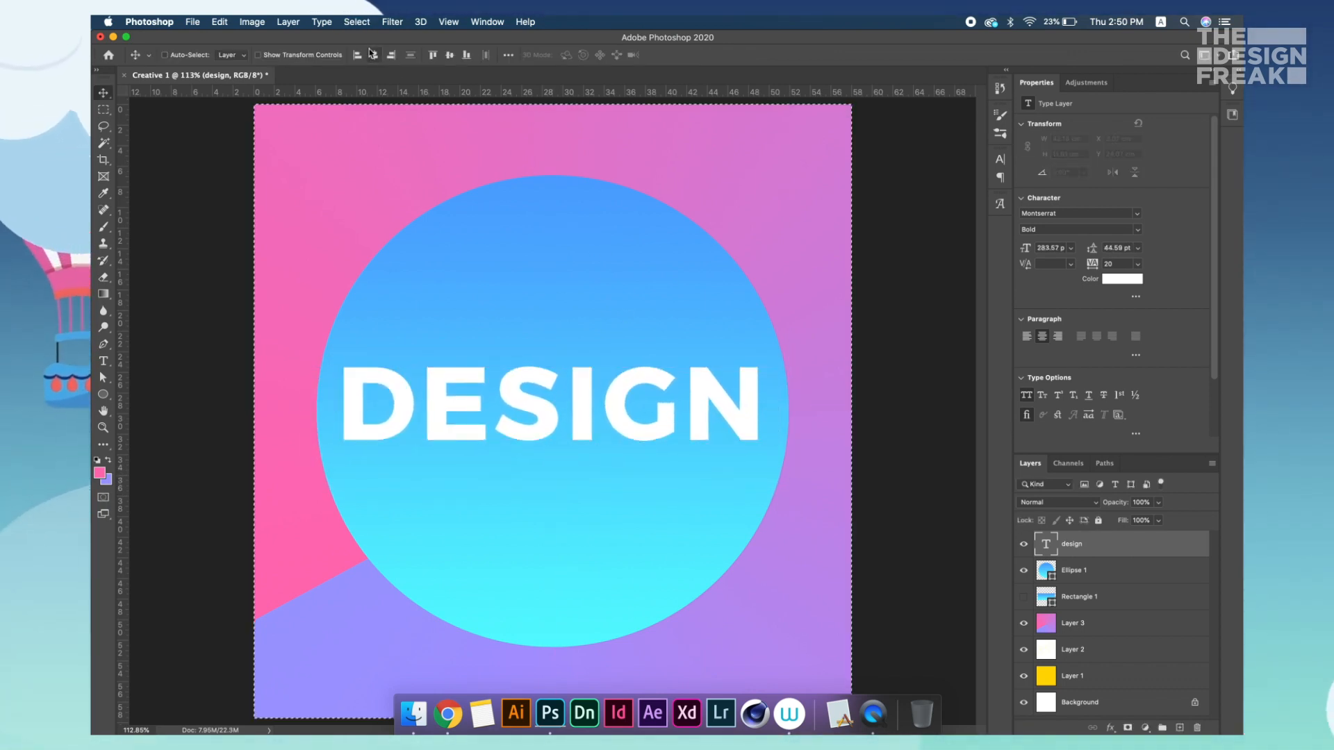
{"action": "left_click", "coordinate": [450, 56]}
{"action": "key", "text": "super+d"}
Zoom in to about 518% and pan around the edges of the circle with the Hand tool
{"action": "key", "text": "z"}
{"action": "mouse_move", "coordinate": [694, 368]}
{"action": "left_mouse_down"}
{"action": "mouse_move", "coordinate": [654, 365]}
{"action": "mouse_move", "coordinate": [693, 371]}
{"action": "left_mouse_up"}
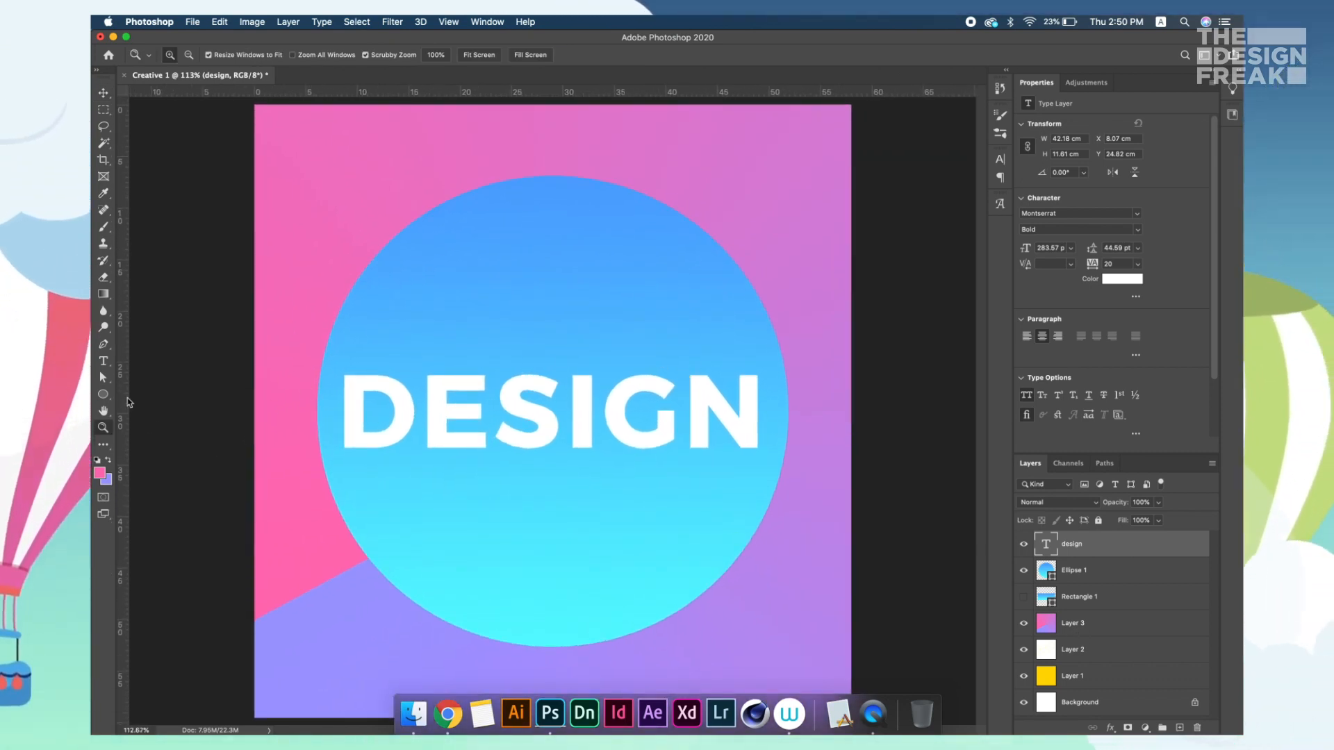
{"action": "left_click", "coordinate": [104, 412]}
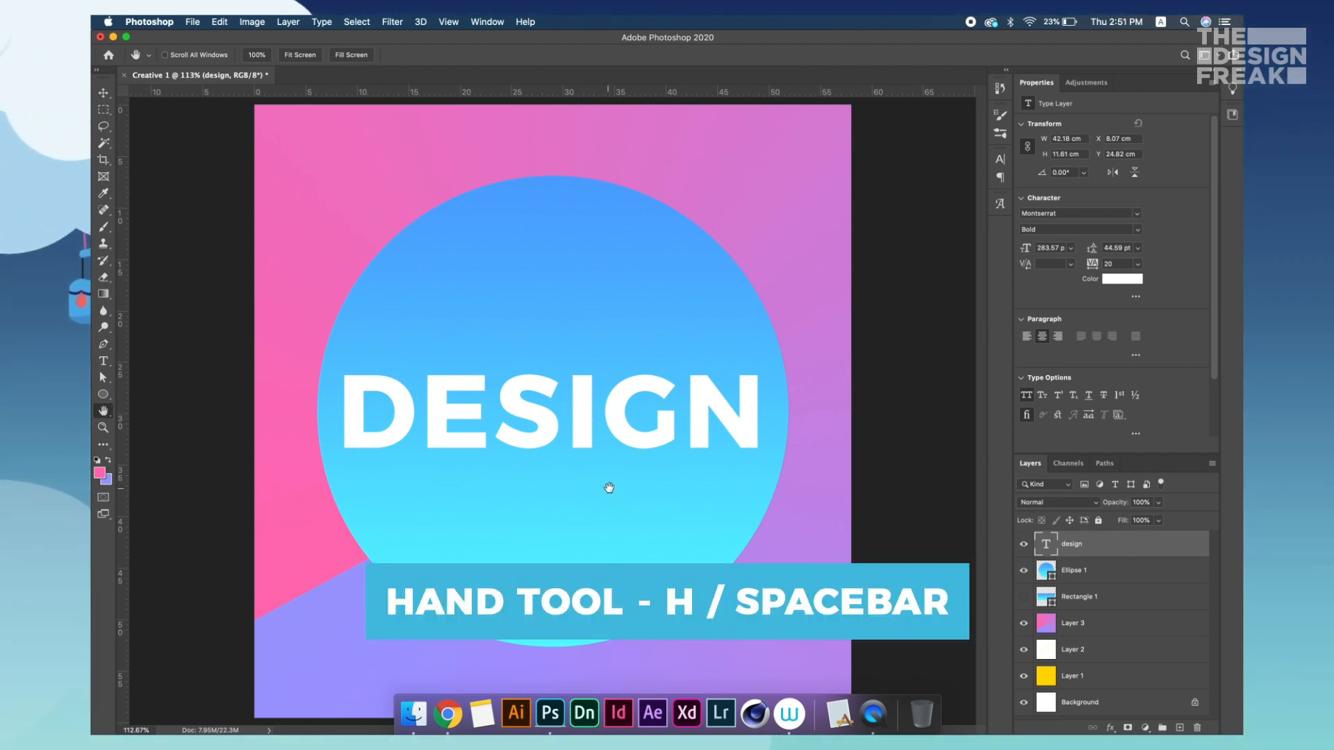
{"action": "key", "text": "z"}
{"action": "left_click_drag", "start_coordinate": [548, 453], "coordinate": [658, 480]}
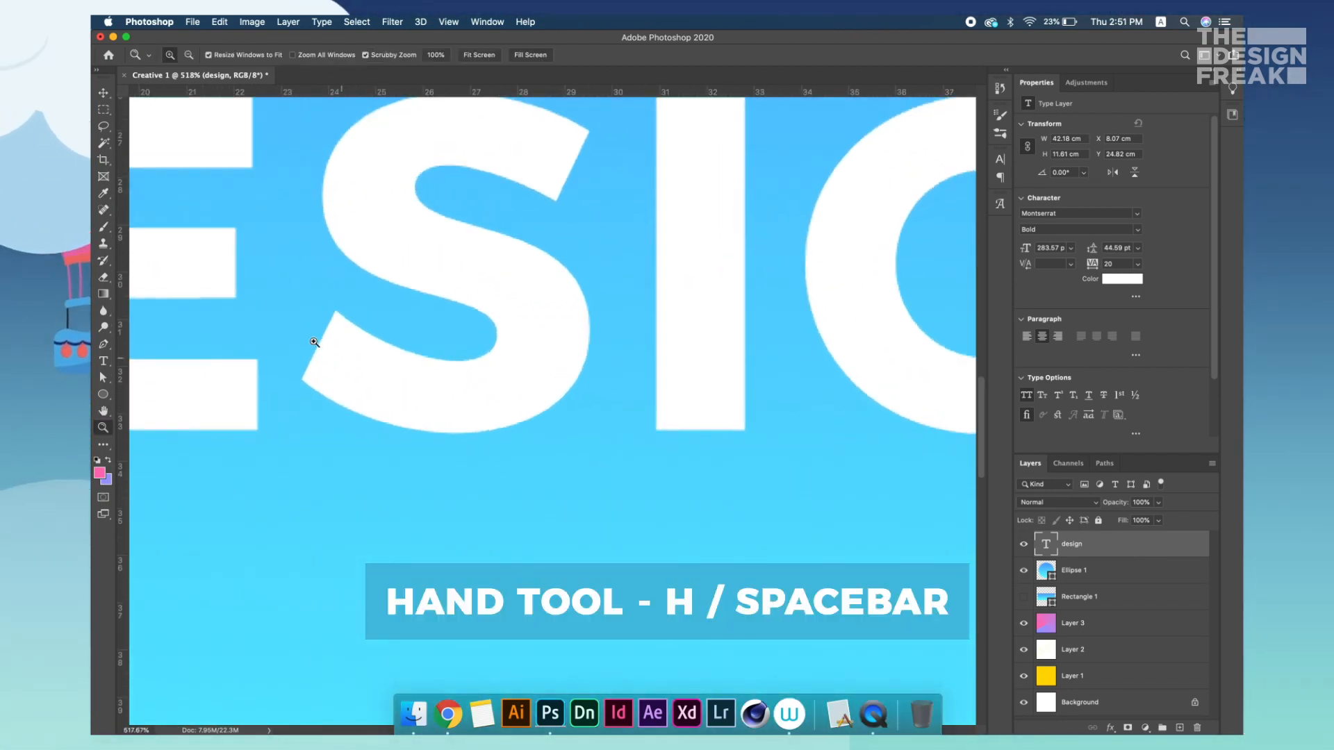
{"action": "left_click", "coordinate": [104, 412]}
{"action": "left_click_drag", "start_coordinate": [360, 208], "coordinate": [584, 387]}
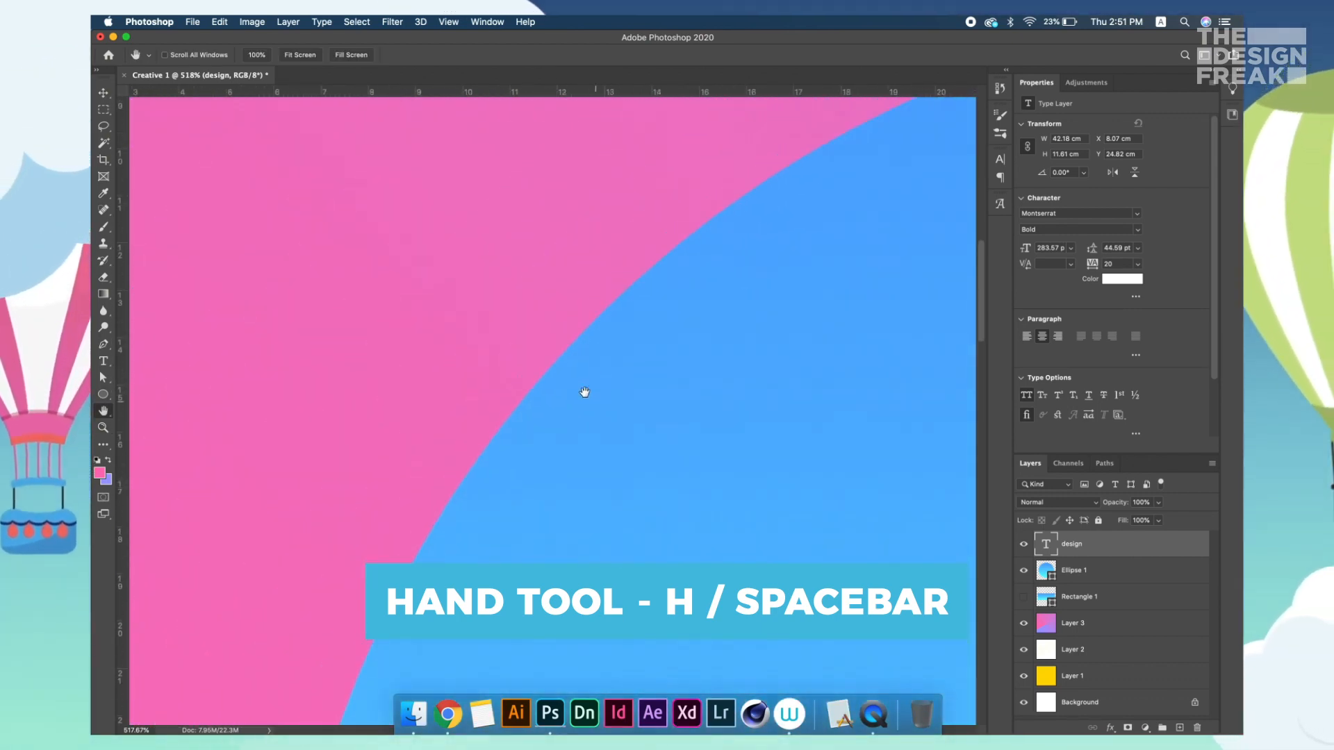
{"action": "left_click_drag", "start_coordinate": [700, 208], "coordinate": [347, 250]}
{"action": "left_click_drag", "start_coordinate": [924, 347], "coordinate": [424, 299]}
{"action": "left_click_drag", "start_coordinate": [795, 368], "coordinate": [704, 410]}
{"action": "left_click_drag", "start_coordinate": [858, 423], "coordinate": [753, 288]}
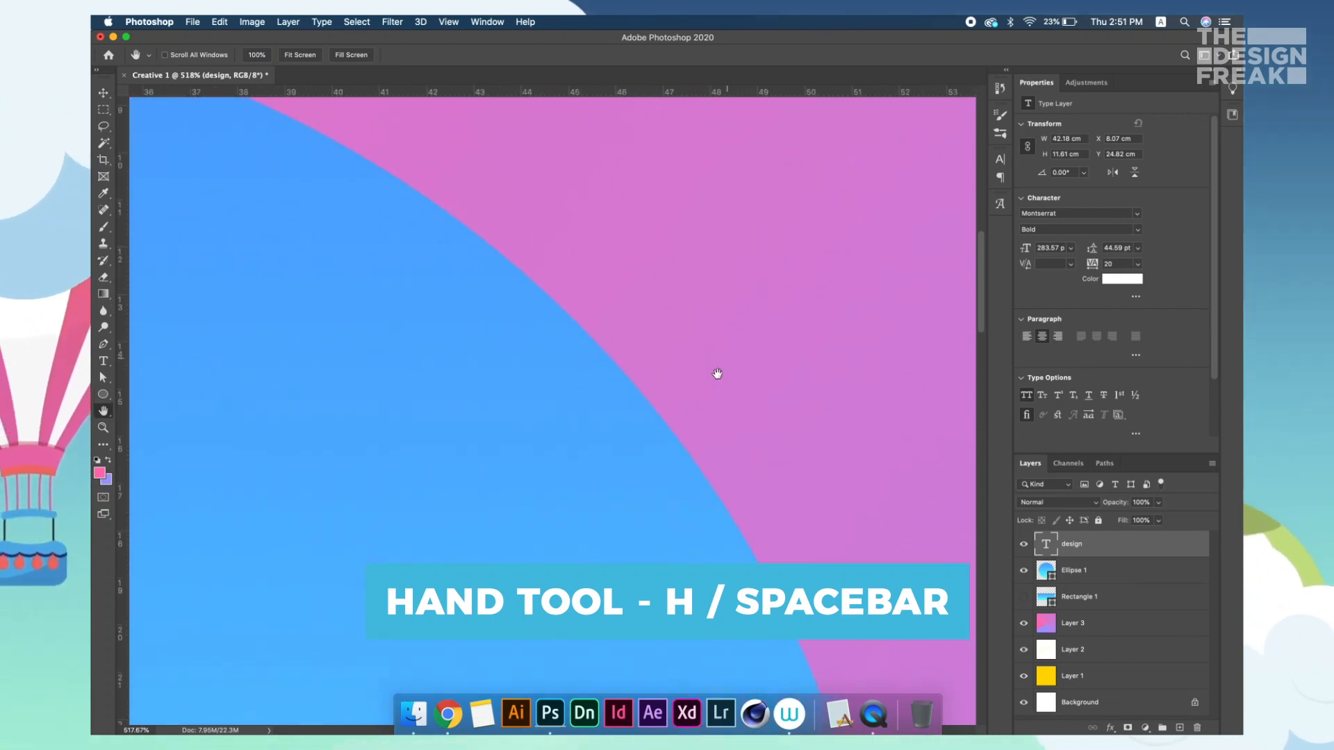
{"action": "left_click_drag", "start_coordinate": [600, 520], "coordinate": [667, 362]}
Pan across the letters of DESIGN with the temporary Hand tool while the Move tool stays active
{"action": "key", "text": "v"}
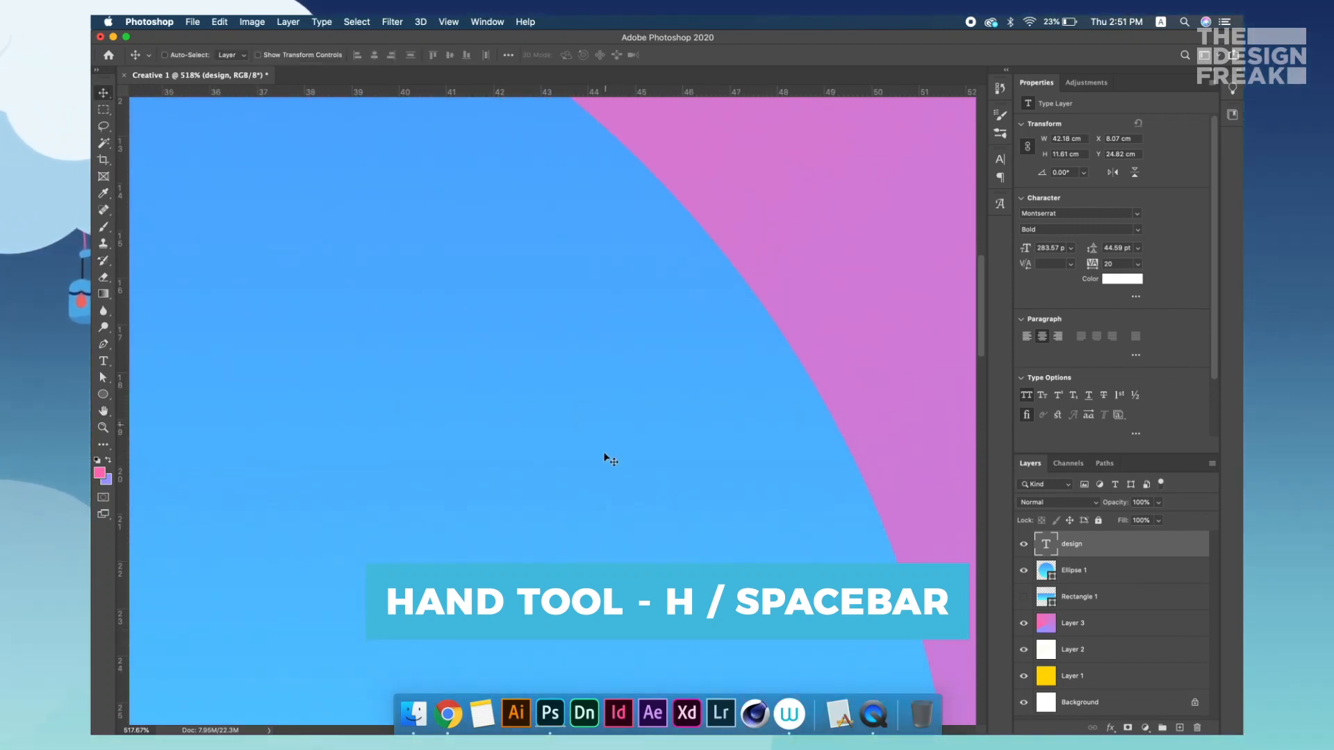
{"action": "key", "text": "space"}
{"action": "left_click_drag", "start_coordinate": [592, 560], "coordinate": [581, 306]}
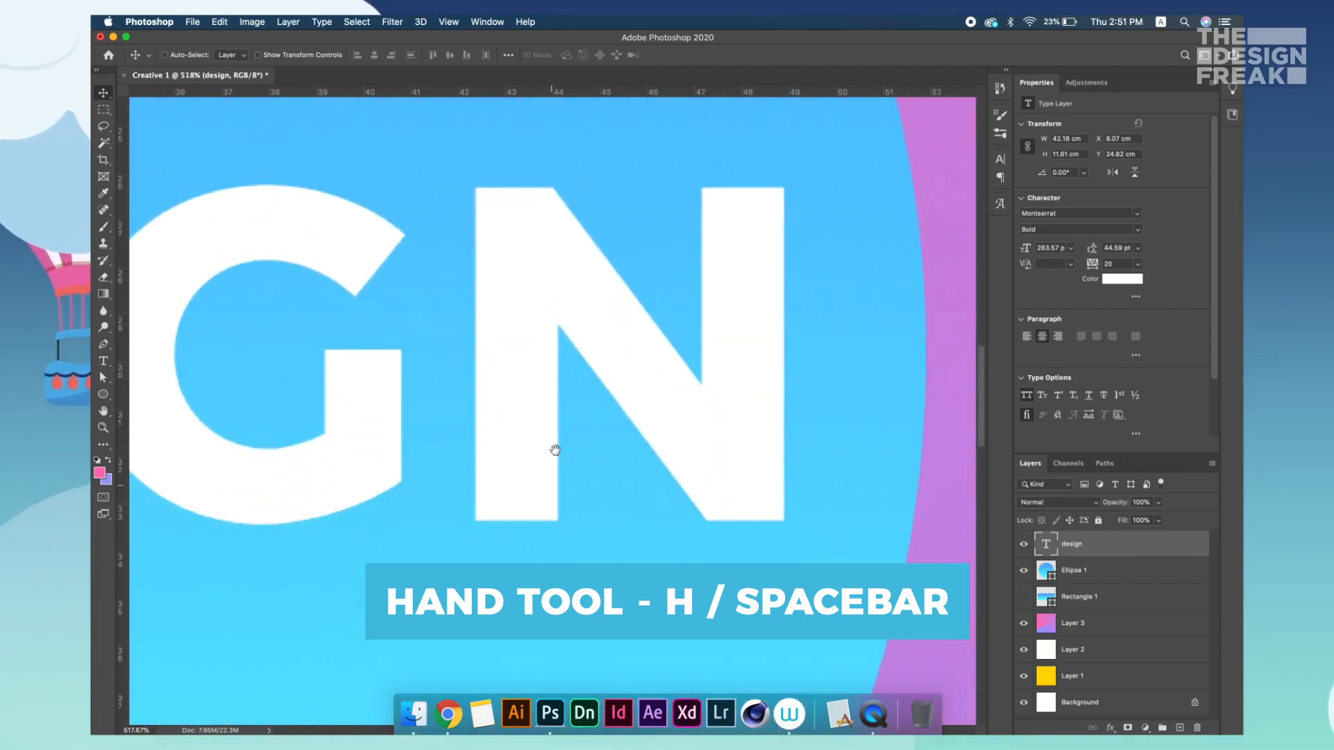
{"action": "left_click_drag", "start_coordinate": [554, 450], "coordinate": [570, 347]}
{"action": "left_click_drag", "start_coordinate": [550, 418], "coordinate": [588, 455]}
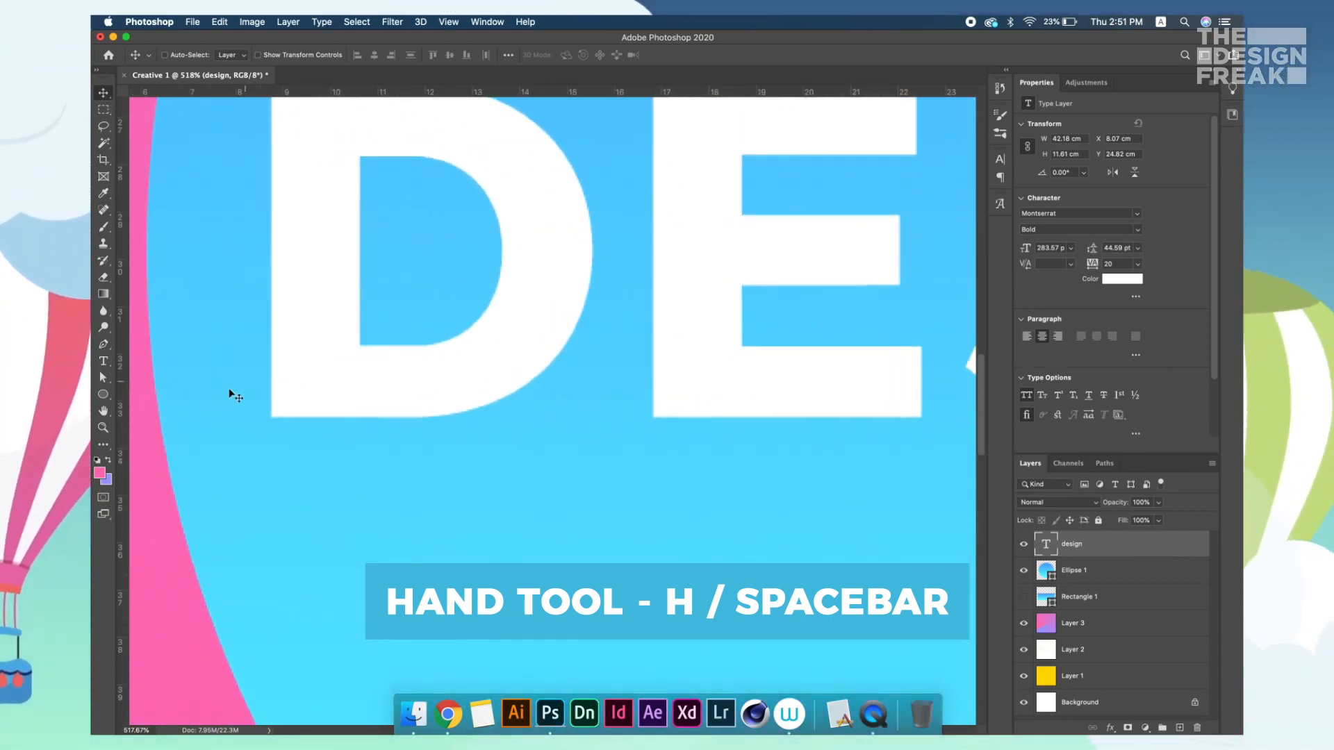
Try the Zoom tool on the DESIGN text and zoom out to view the whole canvas at 100%
{"action": "left_click", "coordinate": [104, 426]}
{"action": "left_click_drag", "start_coordinate": [734, 355], "coordinate": [703, 386]}
{"action": "left_click_drag", "start_coordinate": [734, 356], "coordinate": [583, 383]}
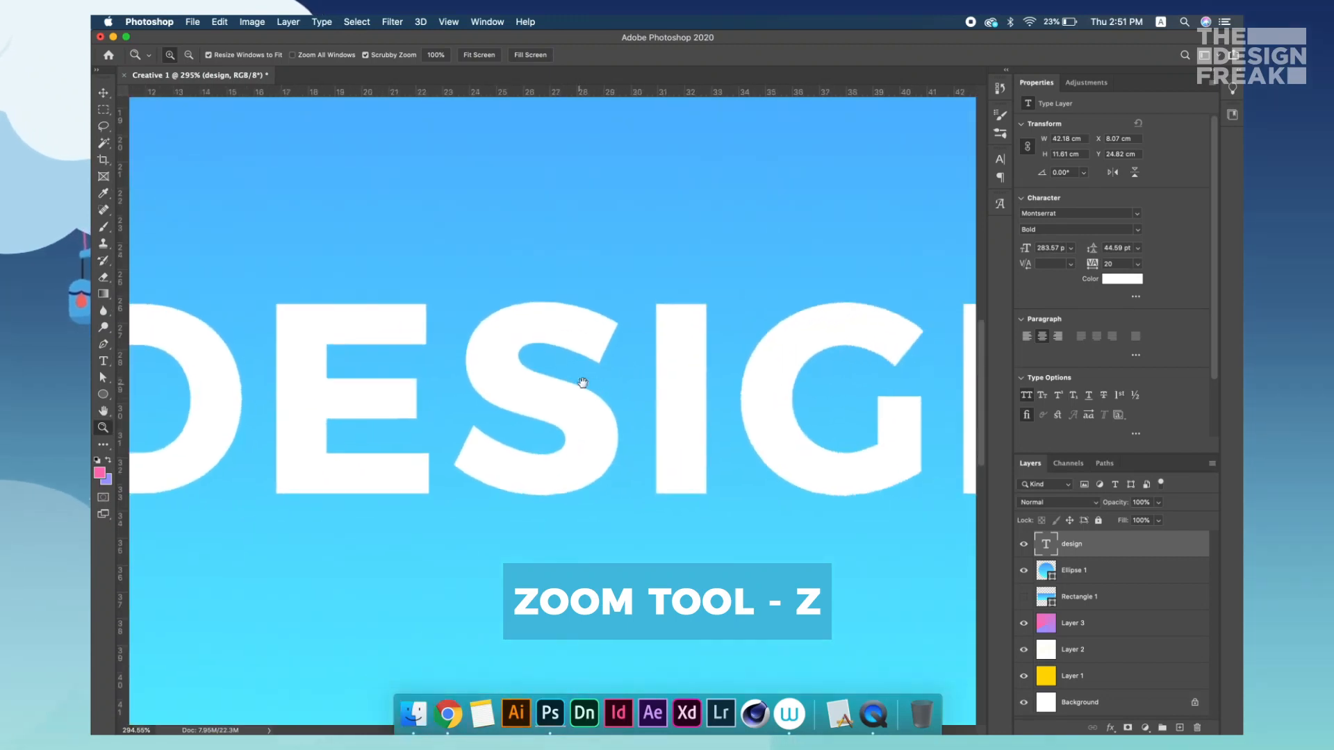
{"action": "left_click_drag", "start_coordinate": [606, 425], "coordinate": [608, 424]}
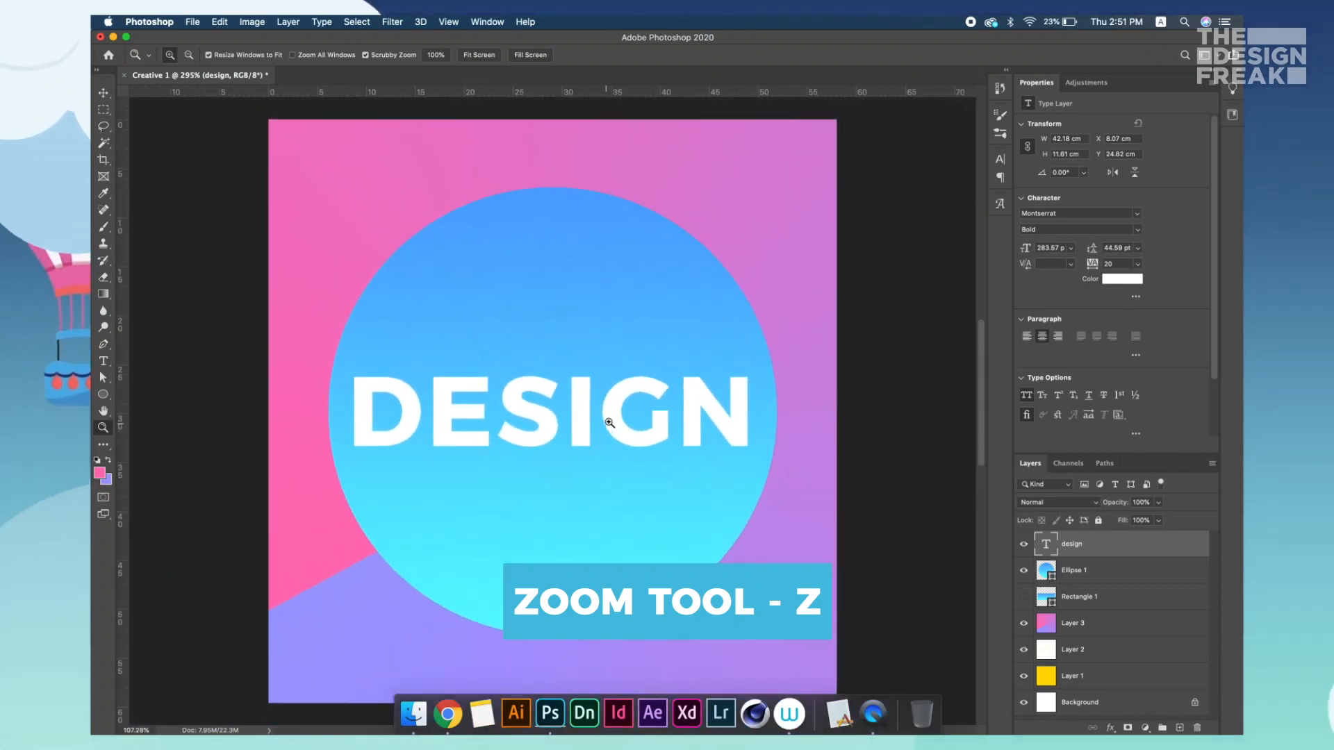
{"action": "key", "text": "super+minus"}
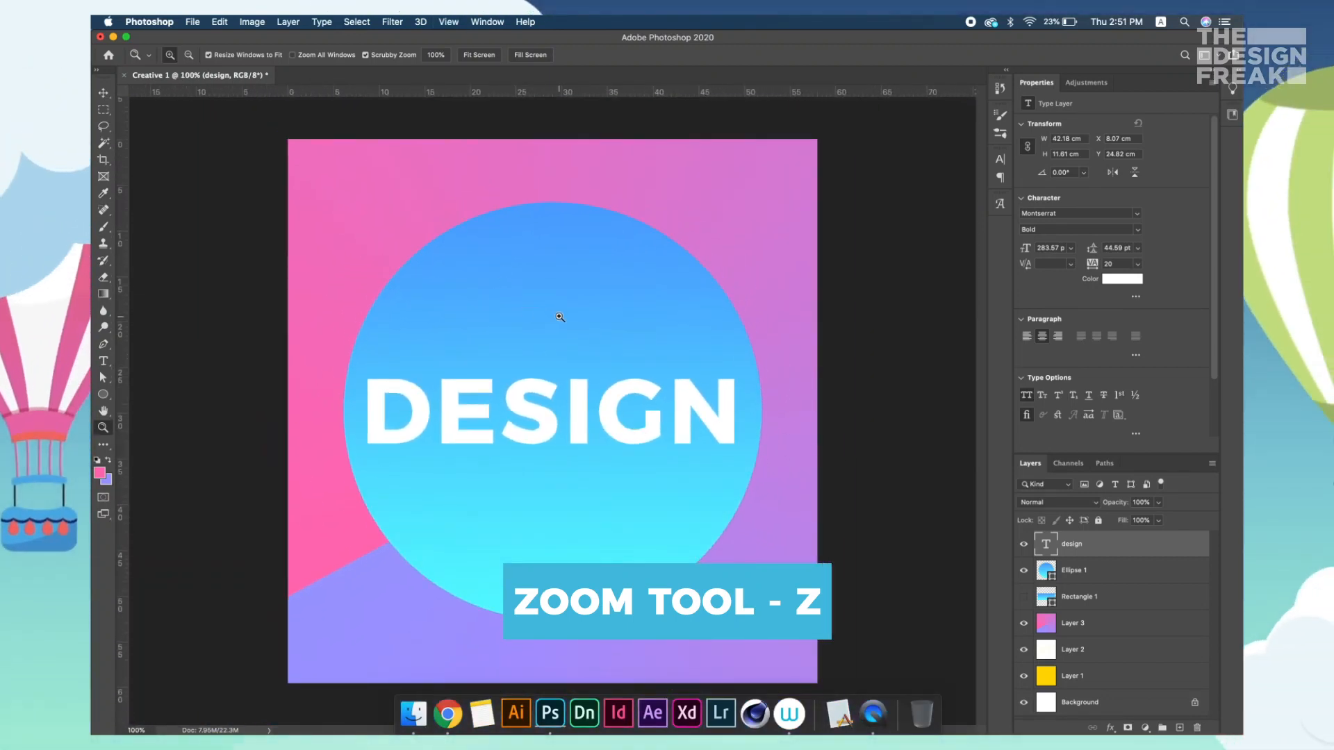